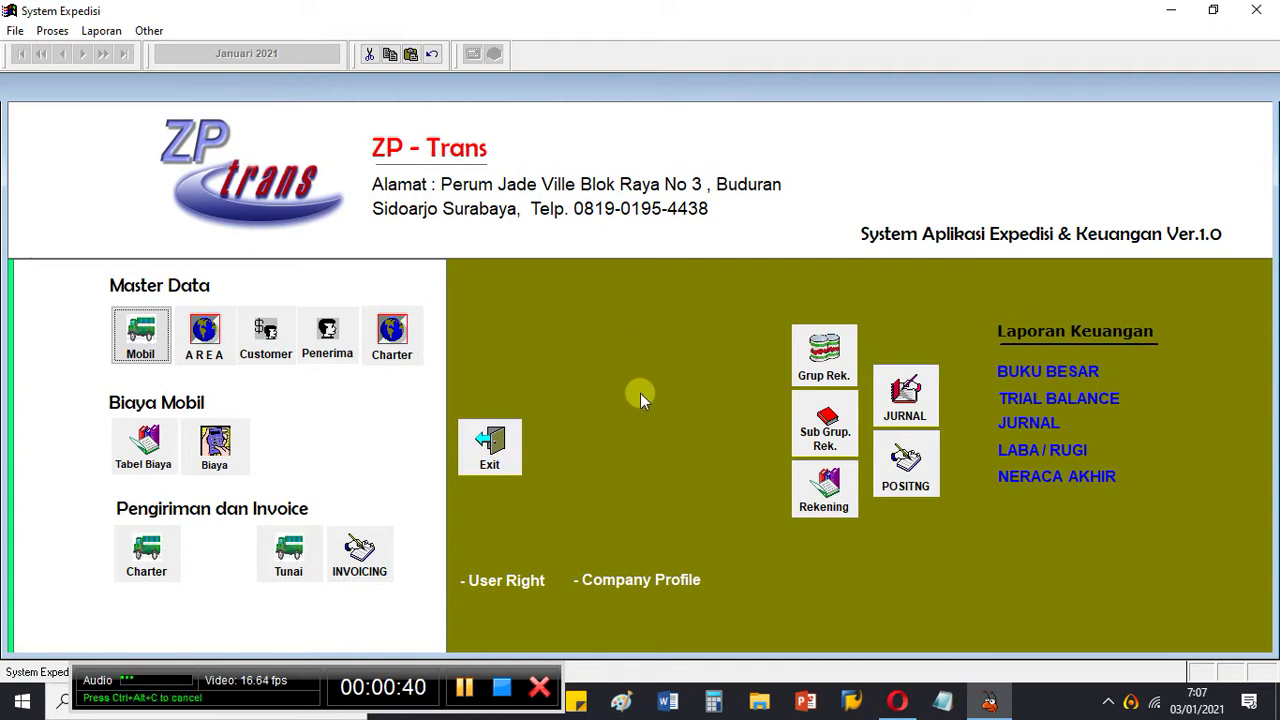
Step: Switch from System Expedisi to the General Ledger article in the Opera browser
left_click(897, 701)
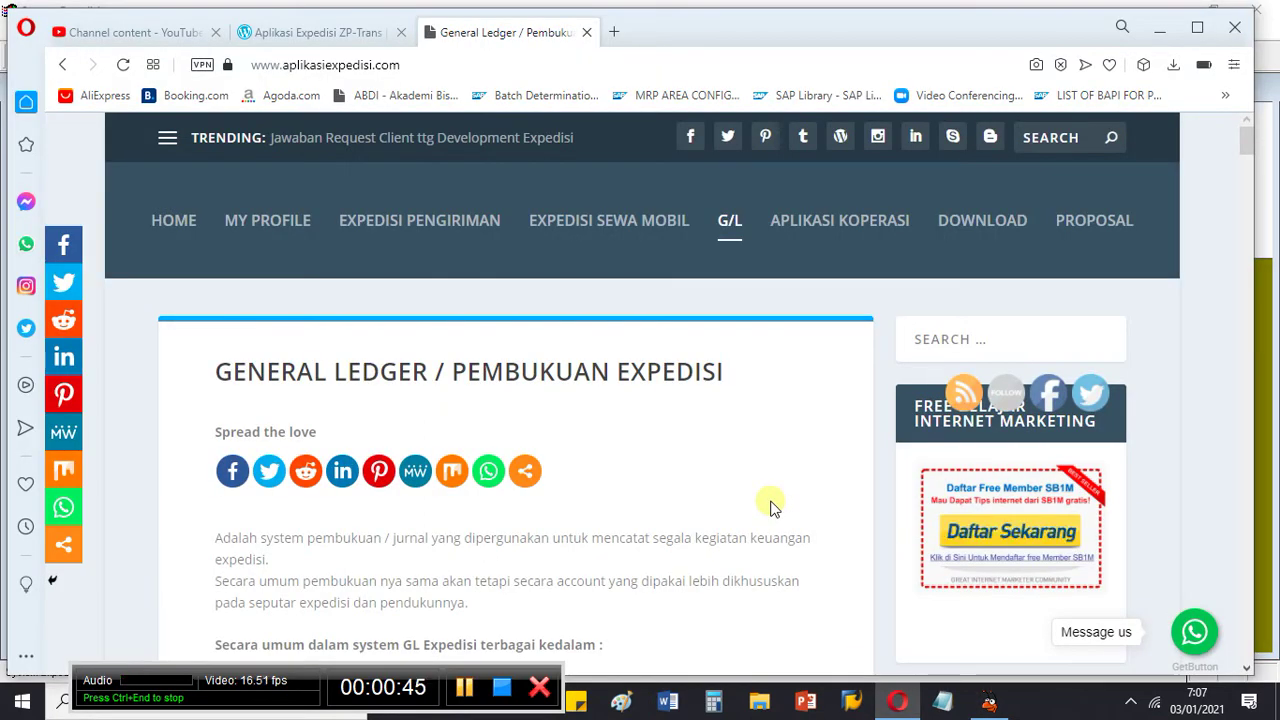
left_click(432, 67)
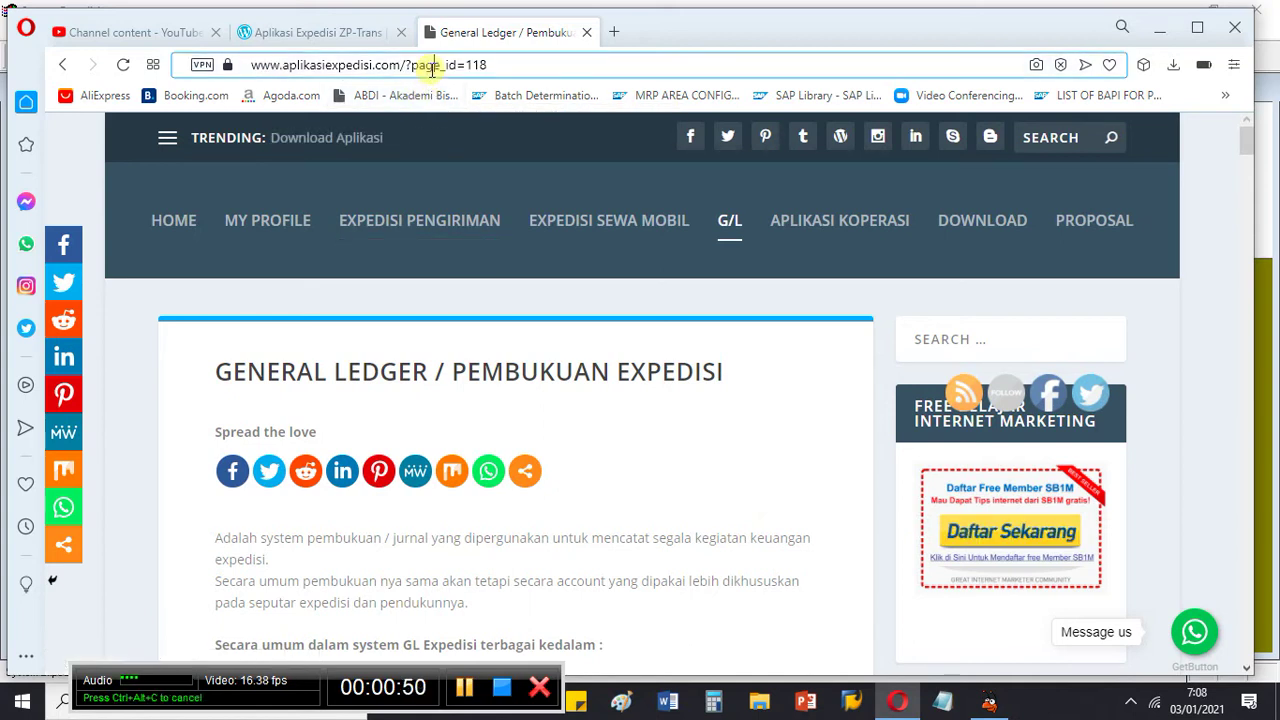
left_click(510, 64)
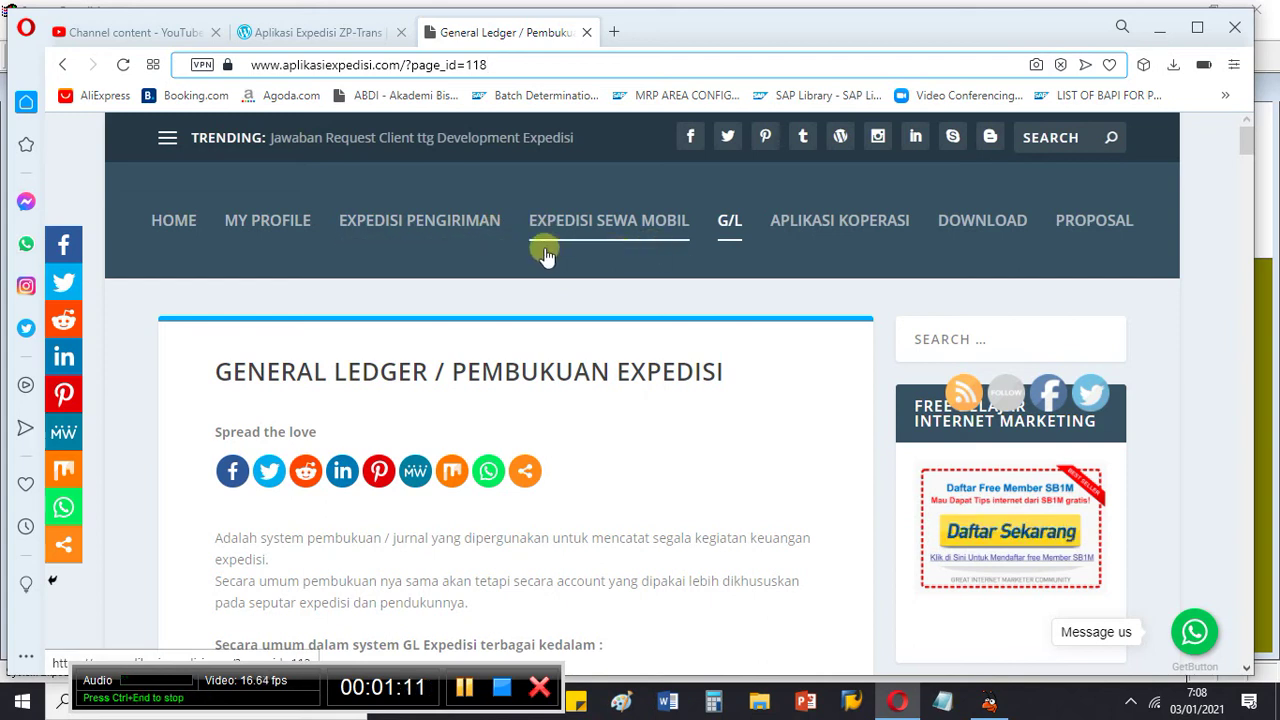
Step: Browse the Expedisi Pengiriman Barang article's screenshots, then go to the Expedisi Sewa Mobil article
left_click(476, 230)
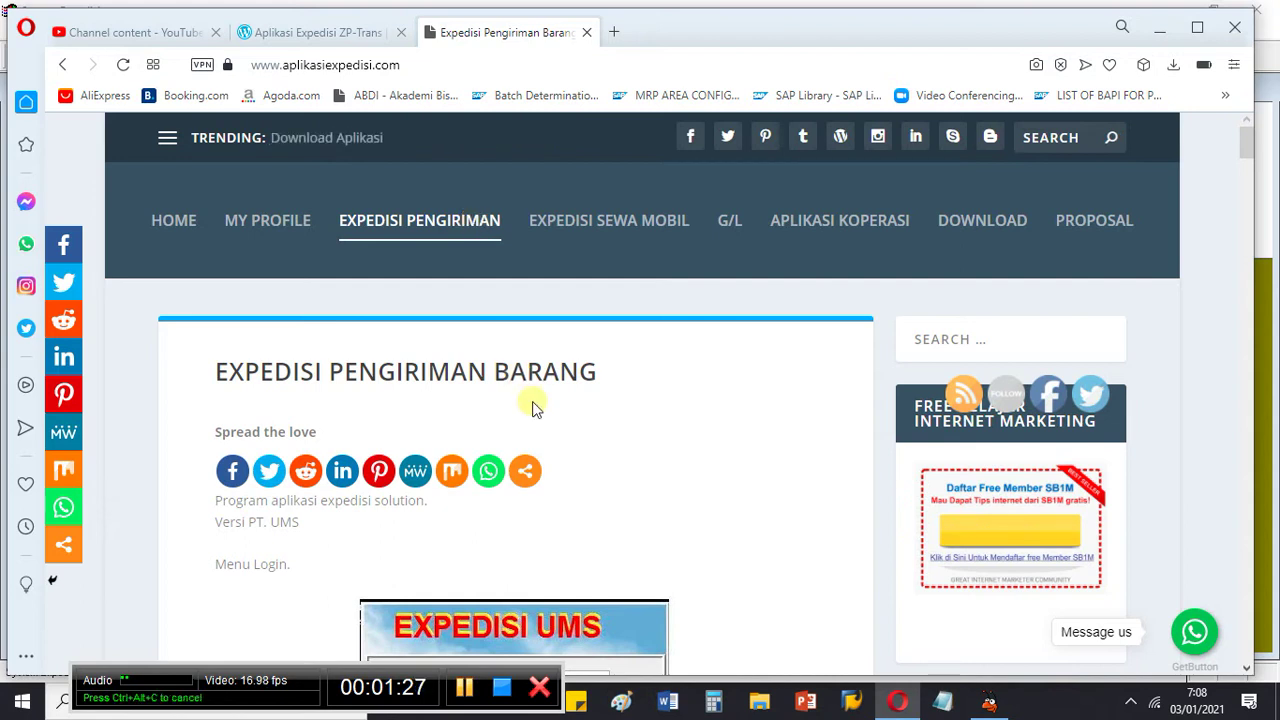
scroll(534, 403, "down", 9)
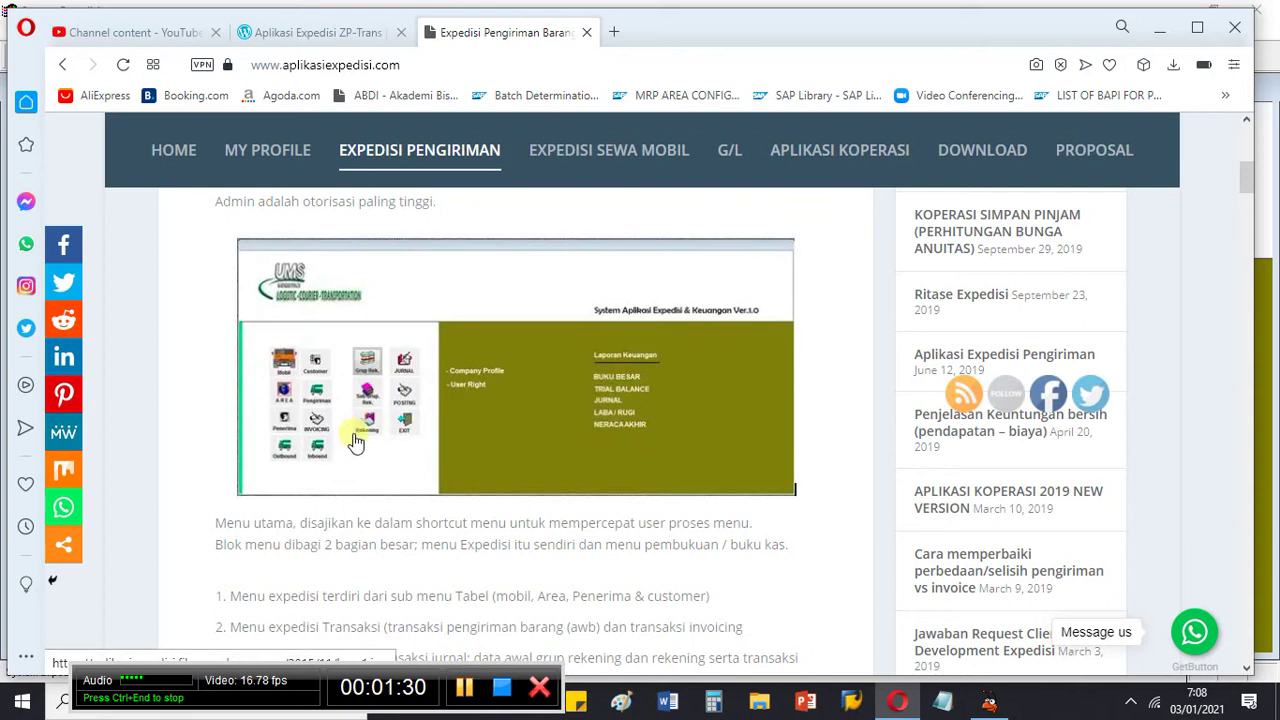
scroll(430, 423, "down", 1)
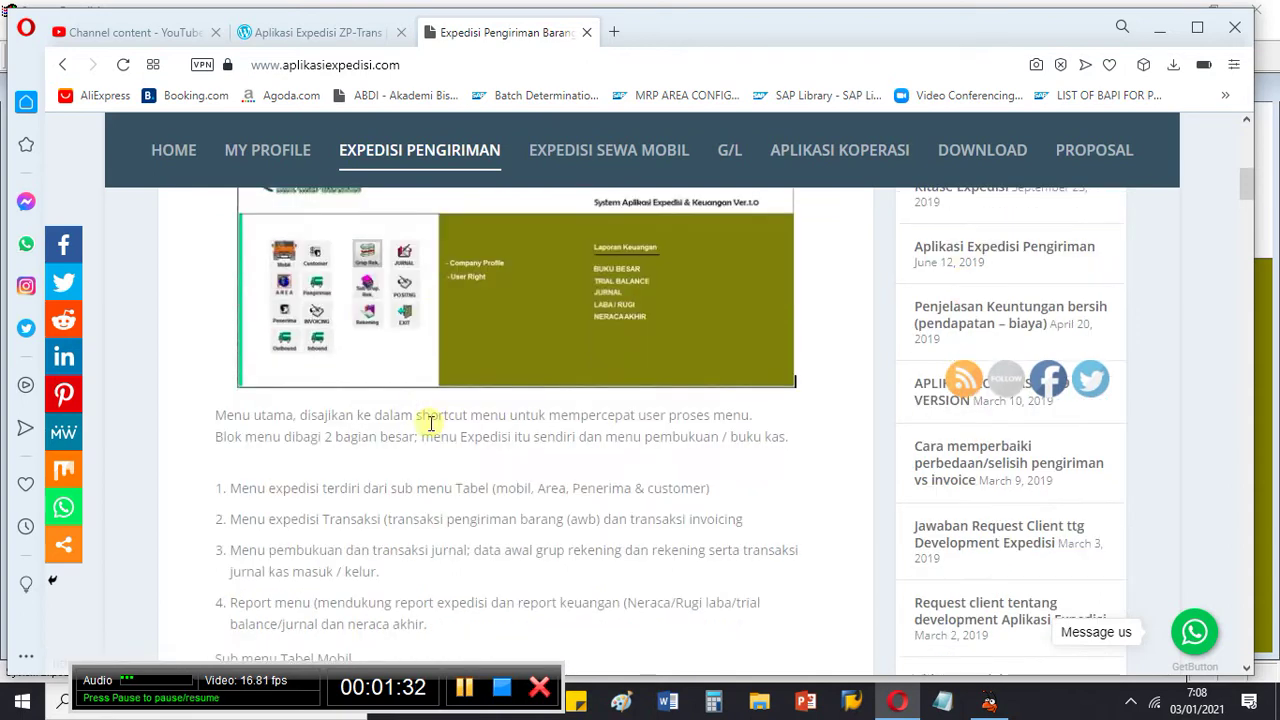
scroll(430, 423, "down", 2)
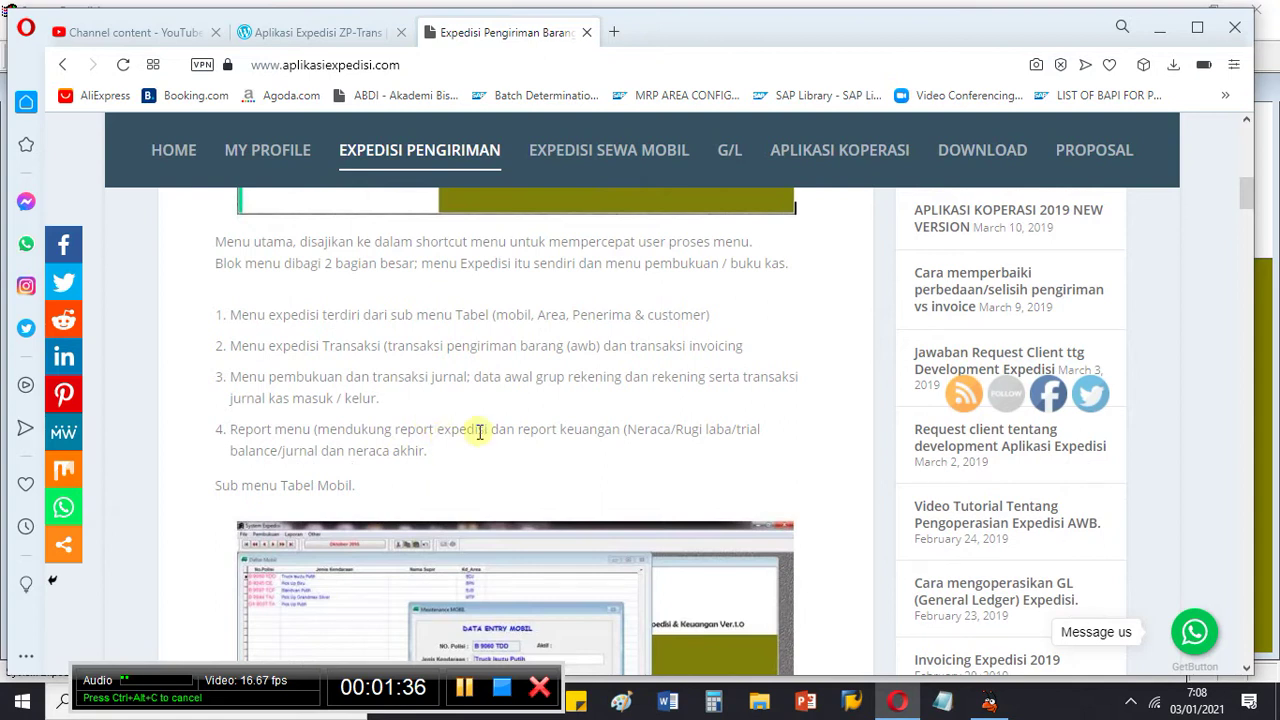
scroll(481, 437, "down", 1)
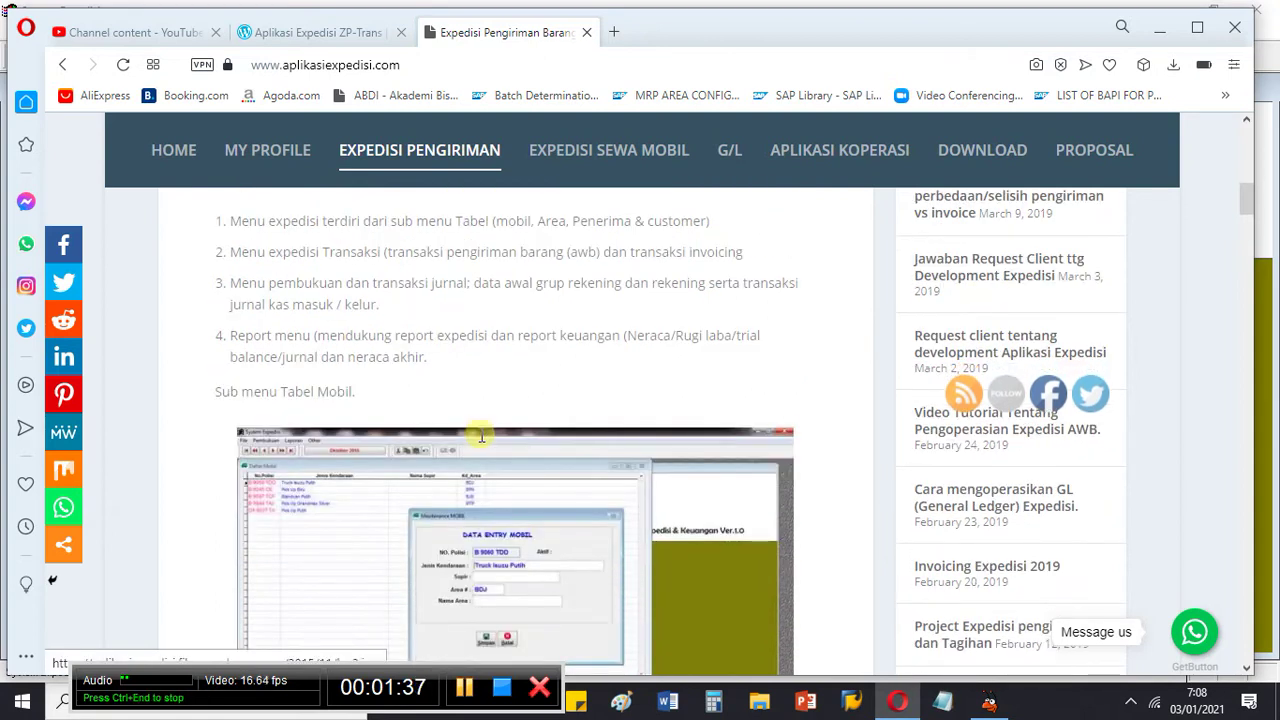
scroll(481, 437, "down", 9)
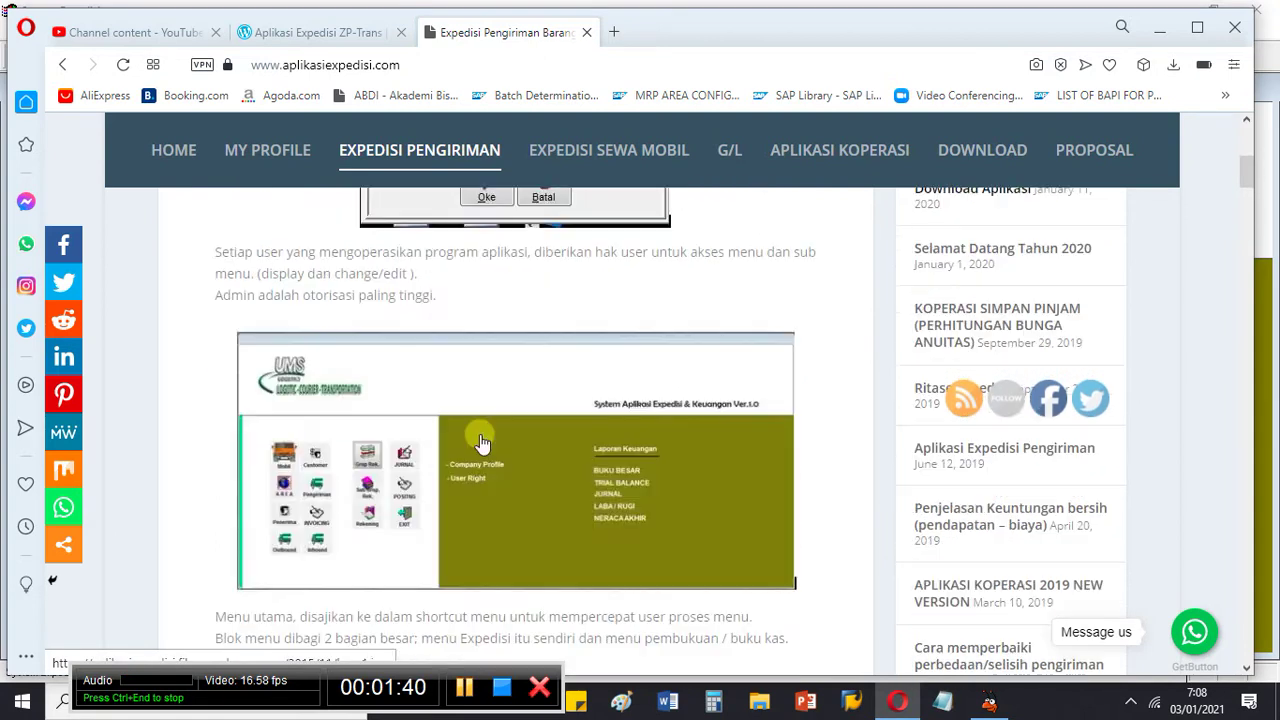
scroll(481, 440, "up", 3)
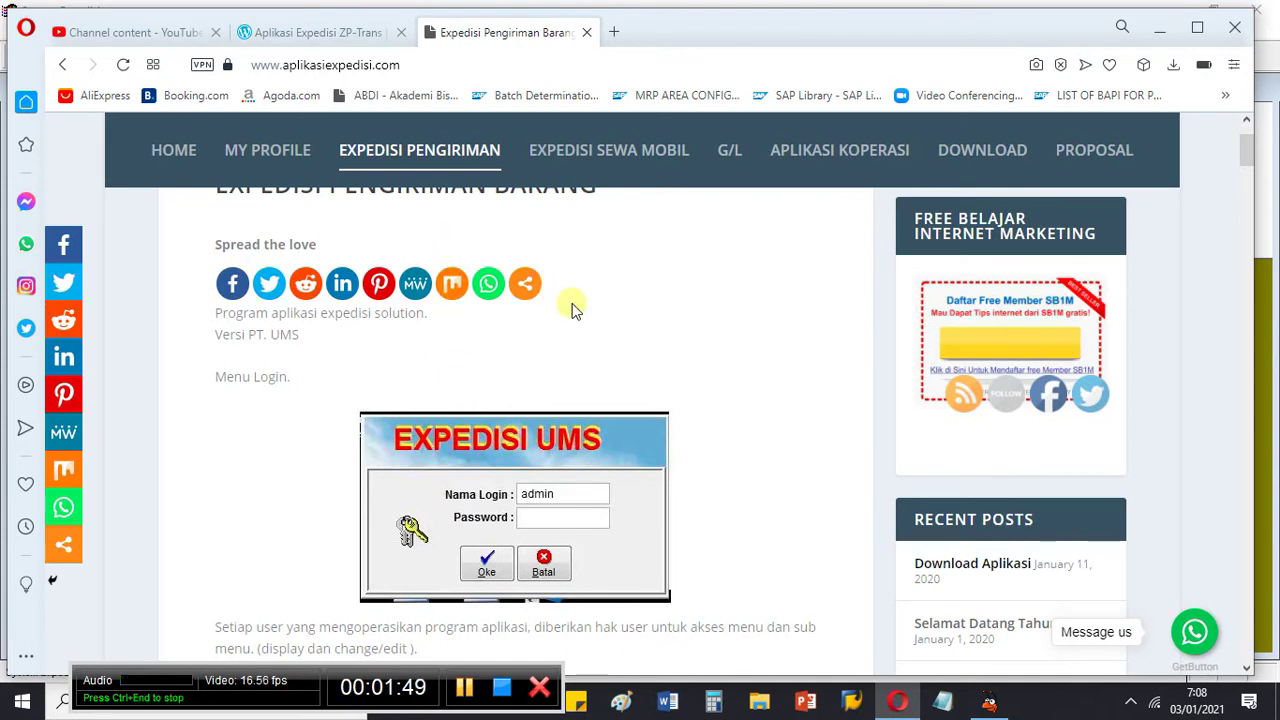
left_click(614, 160)
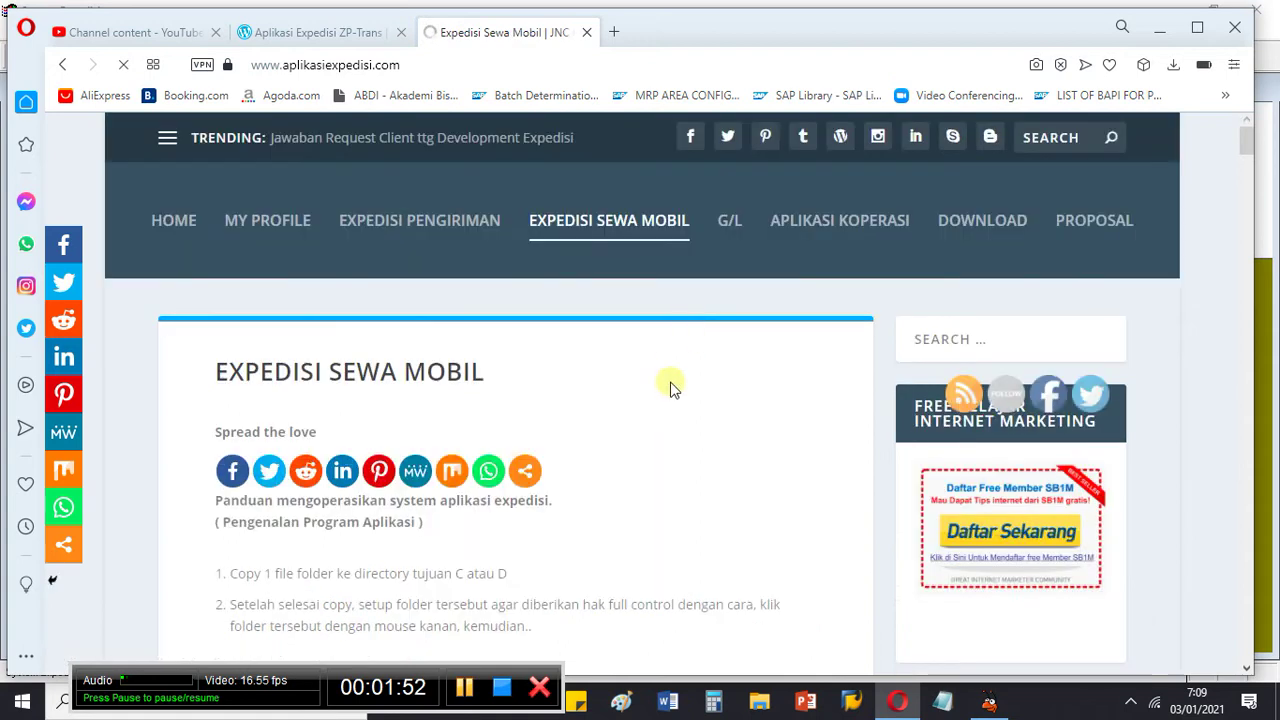
Step: Scroll the Expedisi Sewa Mobil guide down to step 9 on Company Profile, Product and User Right
scroll(671, 388, "down", 3)
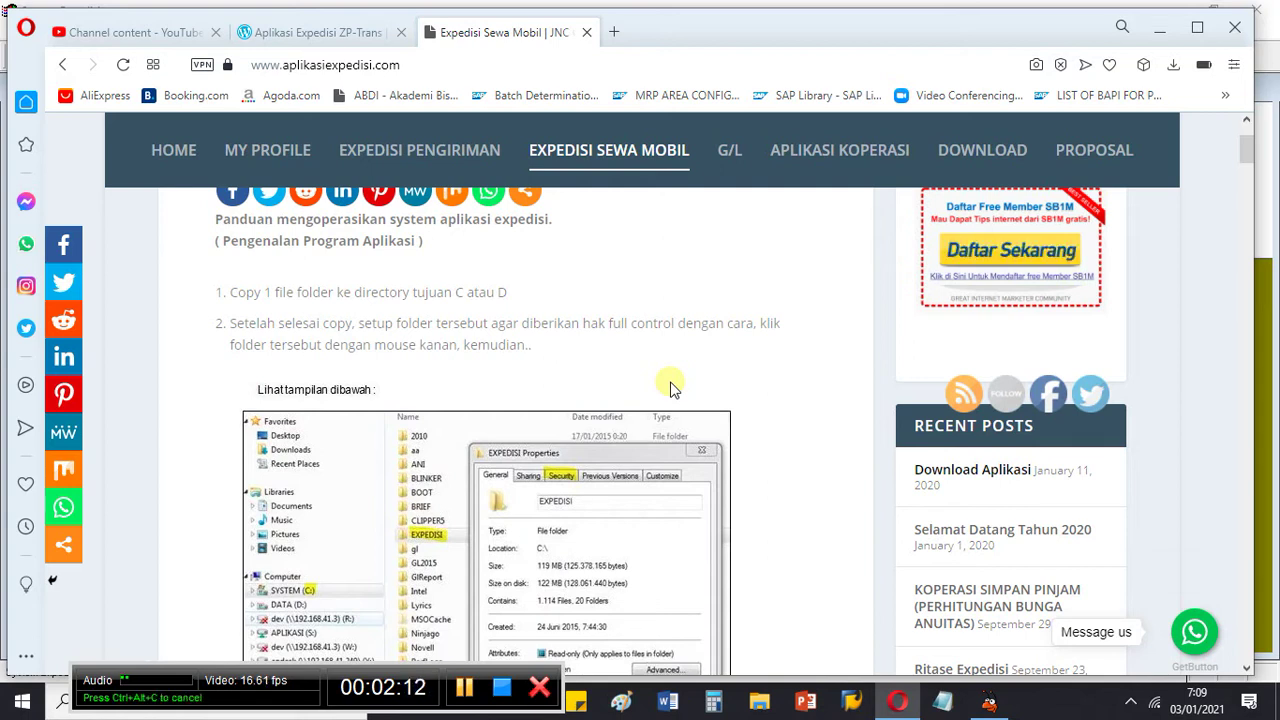
scroll(670, 388, "down", 4)
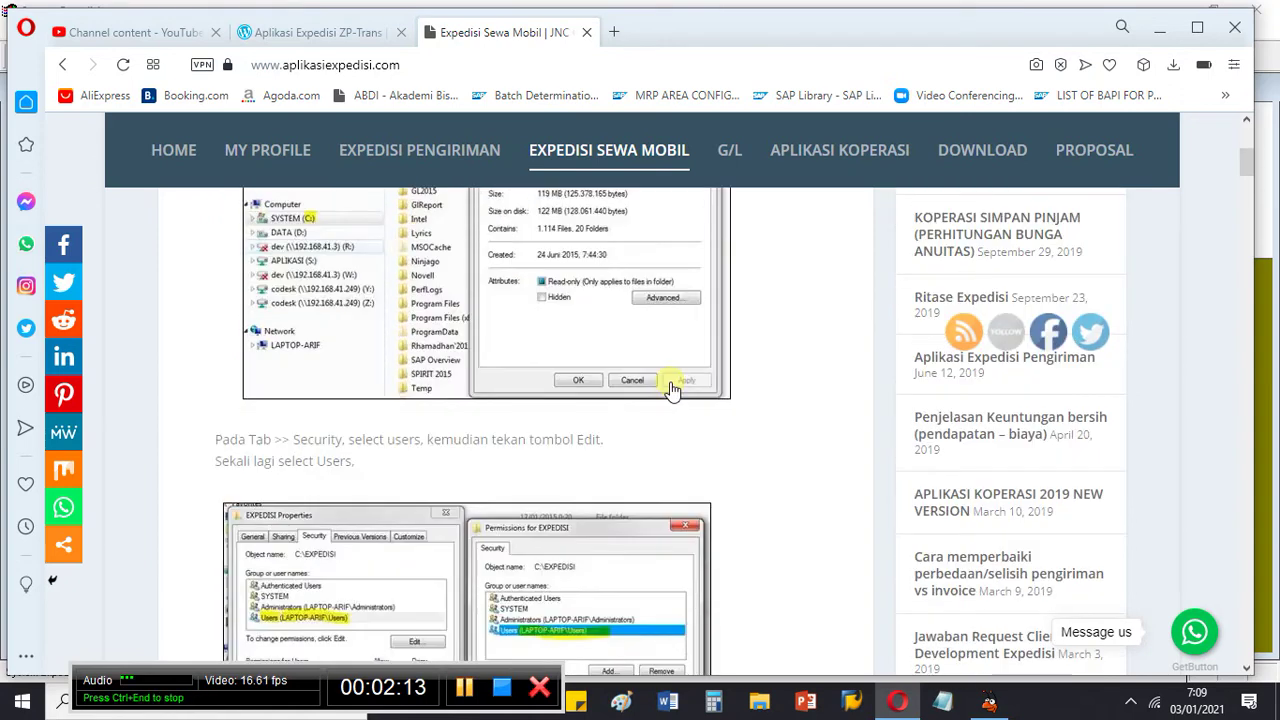
scroll(670, 388, "down", 12)
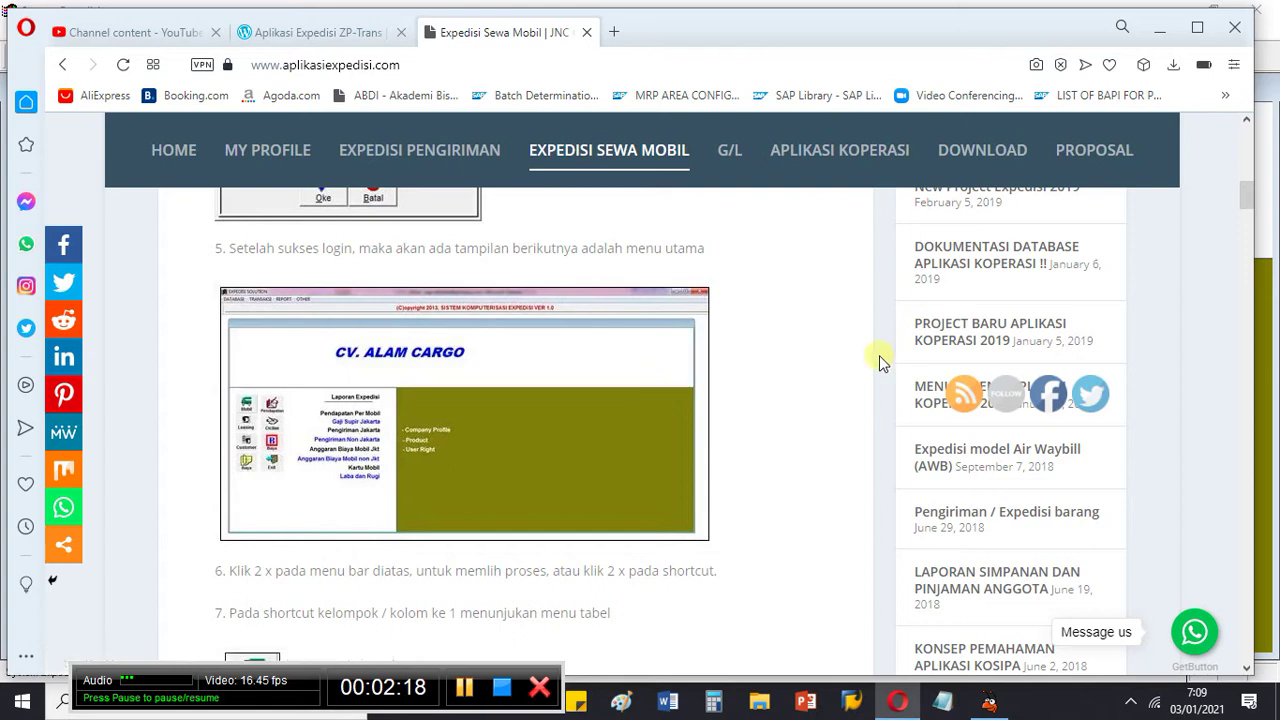
scroll(762, 358, "down", 10)
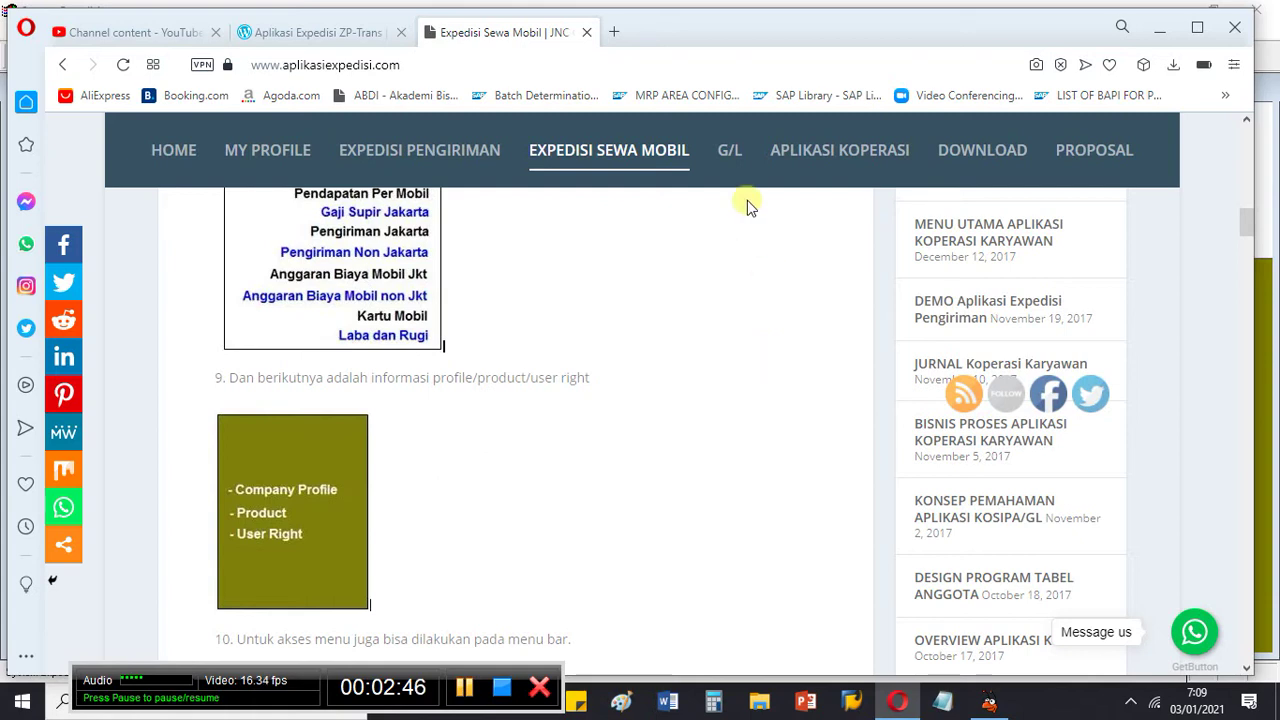
Step: Open the G/L article and read through its group, sub-group and Rekening / Perkiraan sections
left_click(730, 158)
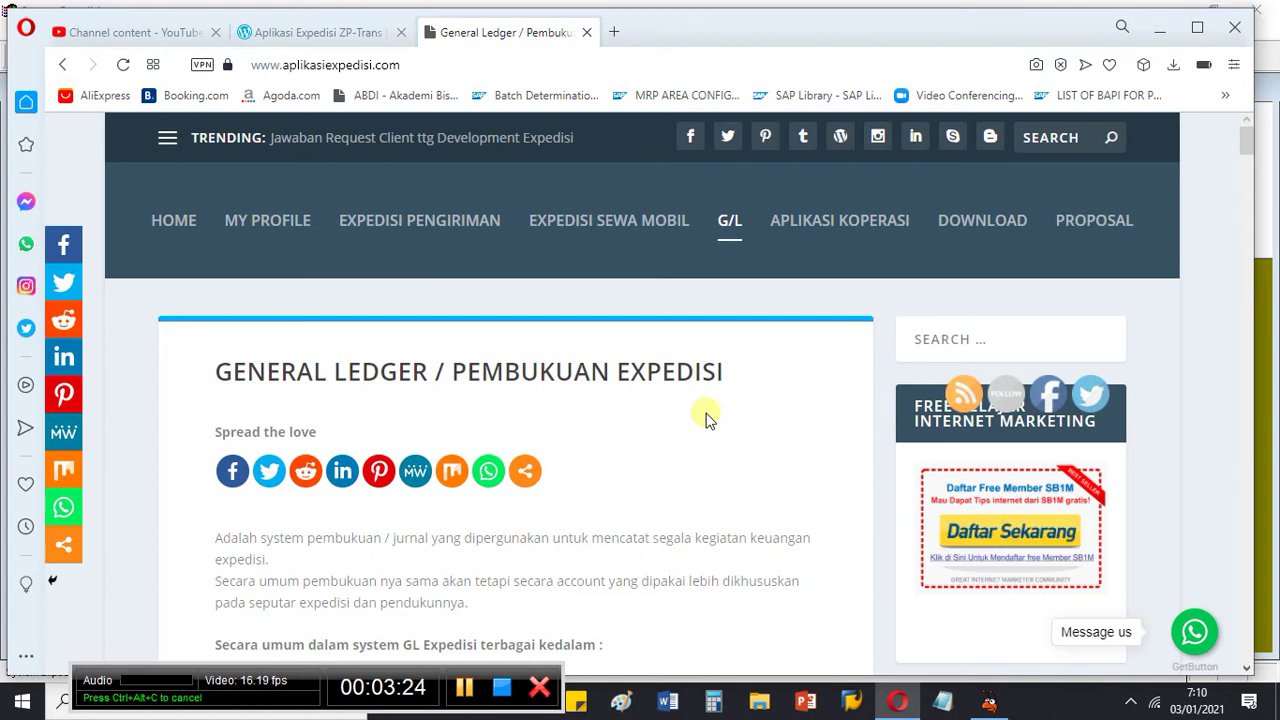
scroll(723, 571, "down", 15)
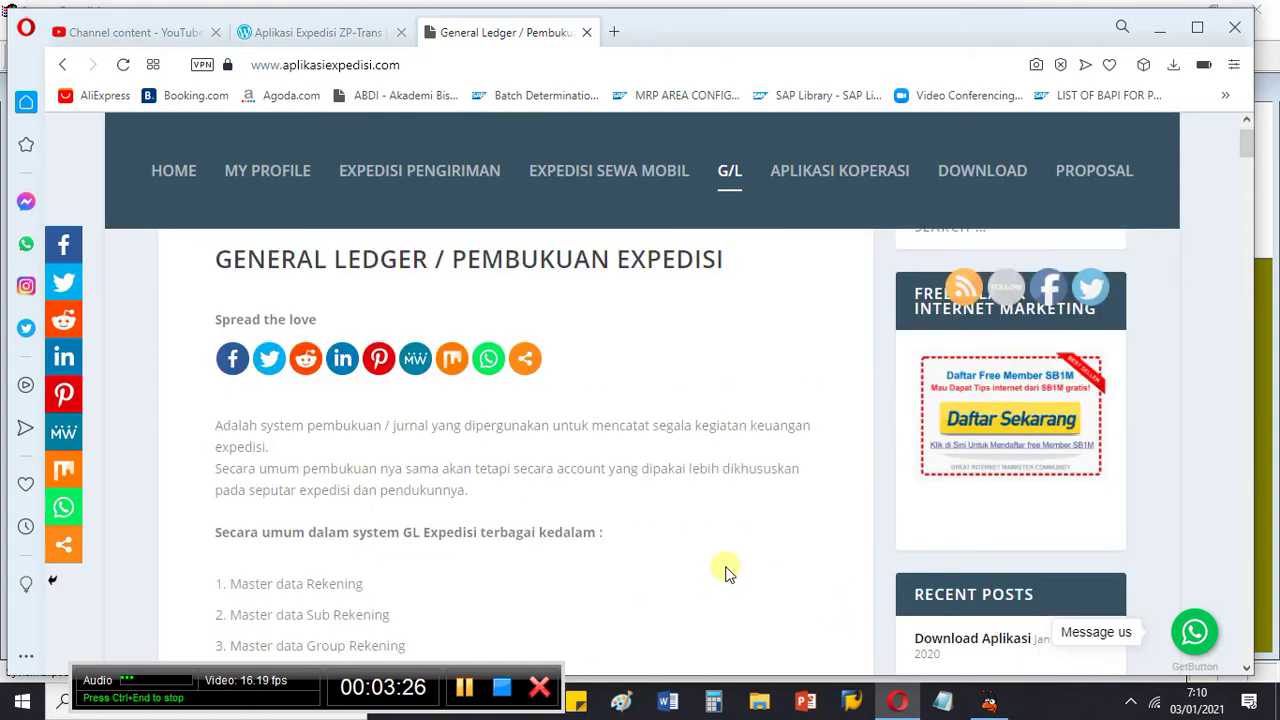
scroll(697, 577, "down", 8)
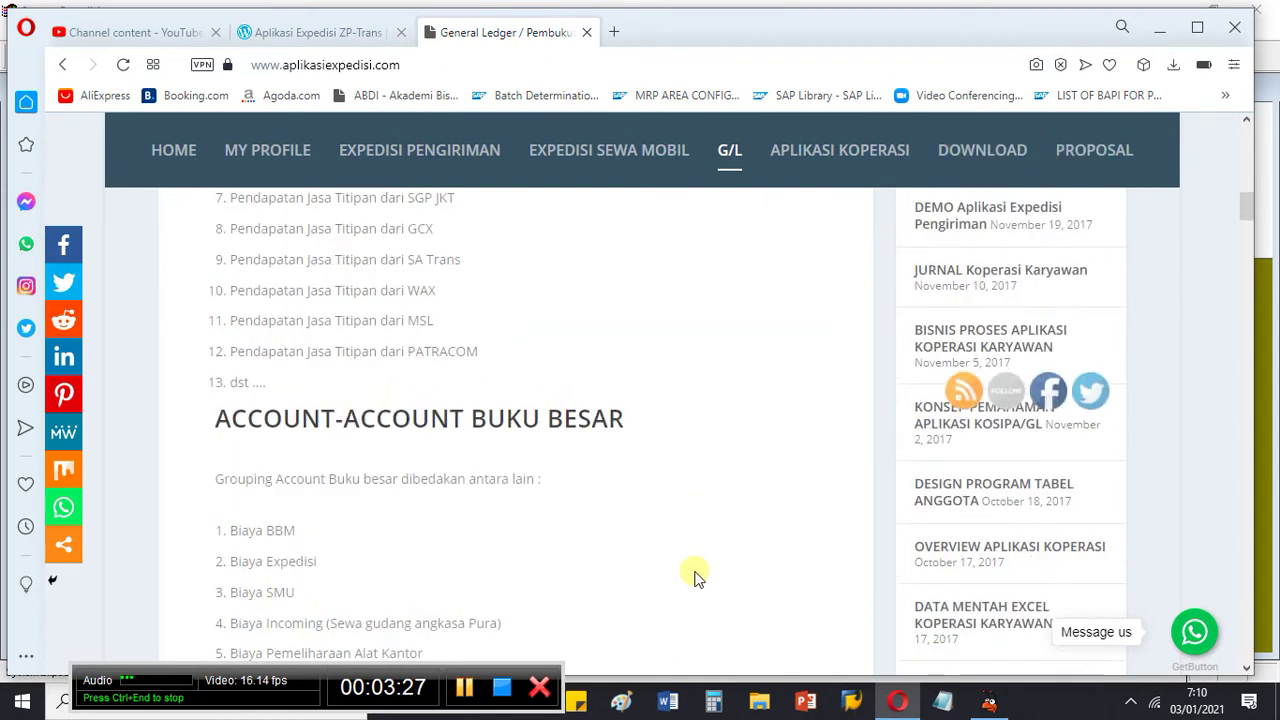
scroll(697, 577, "down", 15)
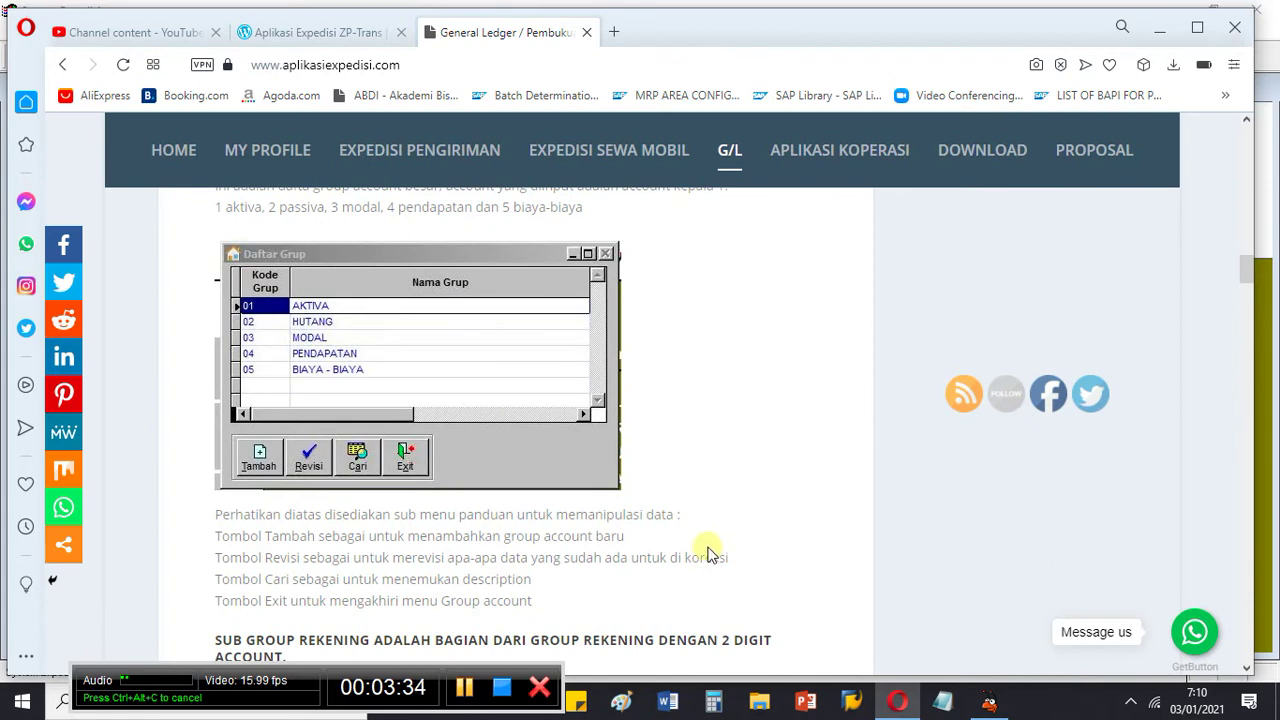
scroll(709, 529, "down", 5)
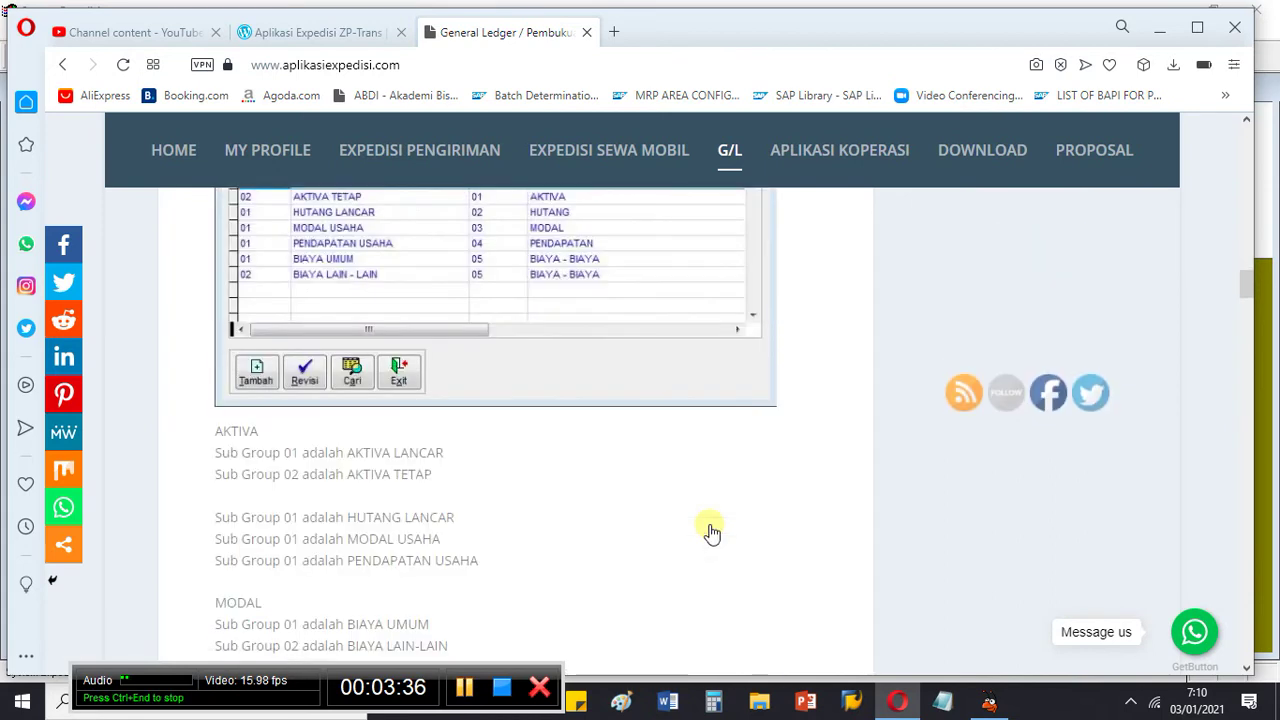
scroll(709, 529, "down", 10)
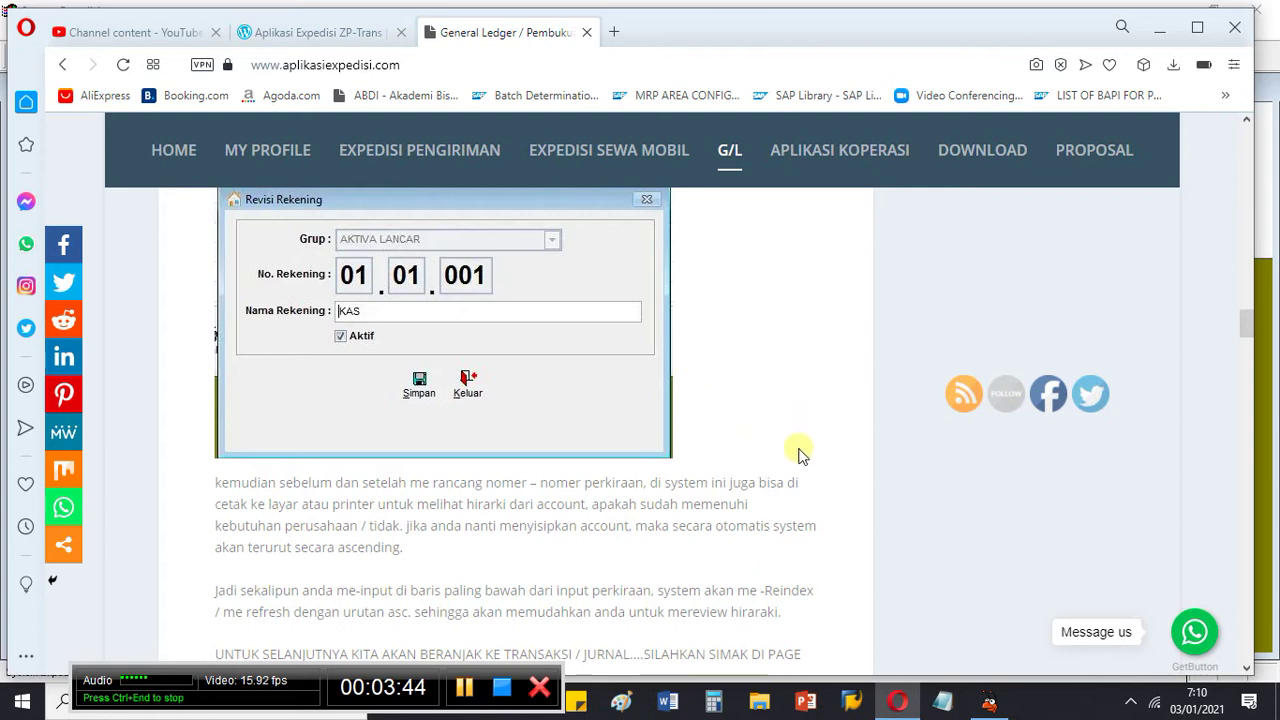
Step: Return to System Expedisi and open the Tunai cash shipment list from the main menu
left_click(989, 700)
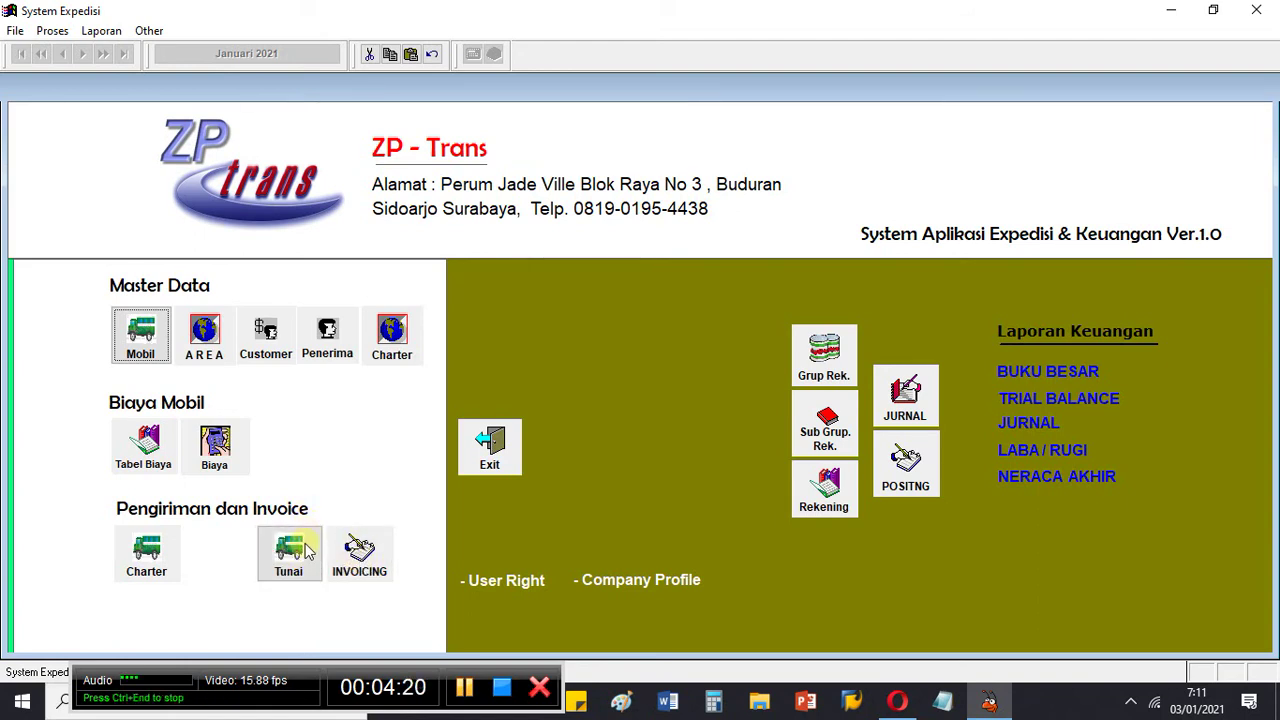
left_click(307, 549)
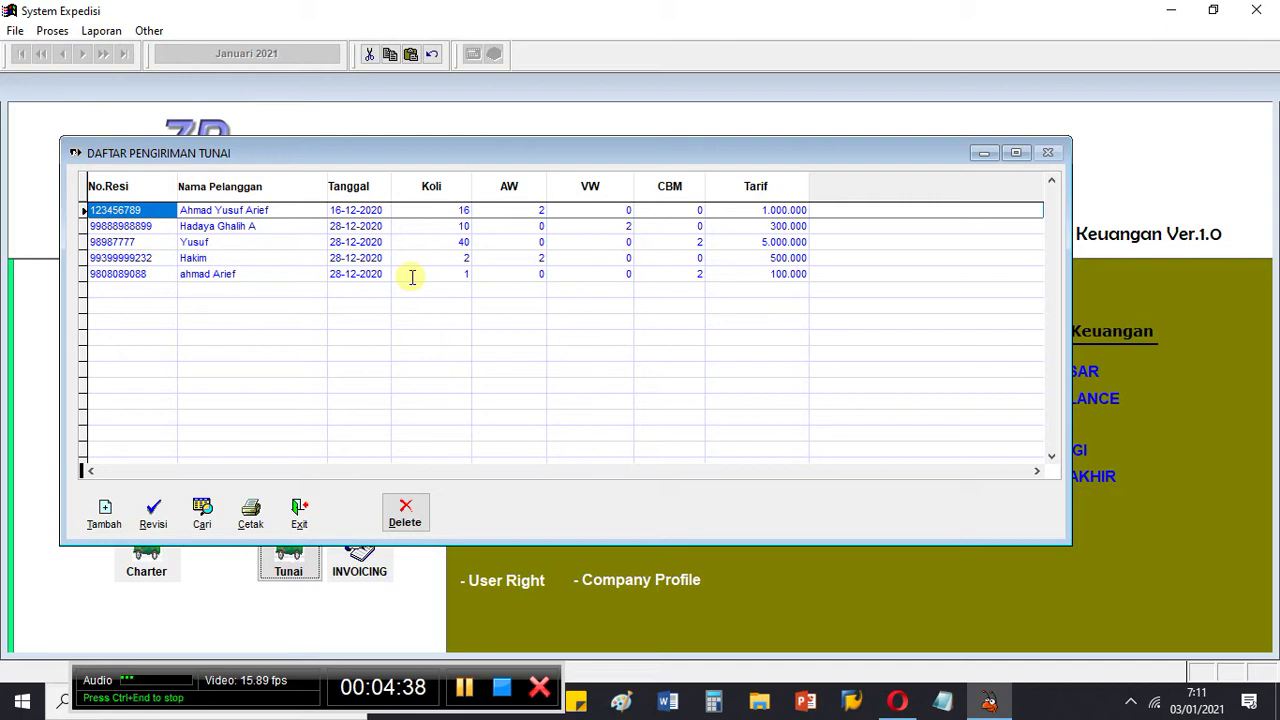
Step: Step through the five existing cash shipments, then start a new Input Pengiriman Tunai entry
key("Down")
key("Down")
key("Down")
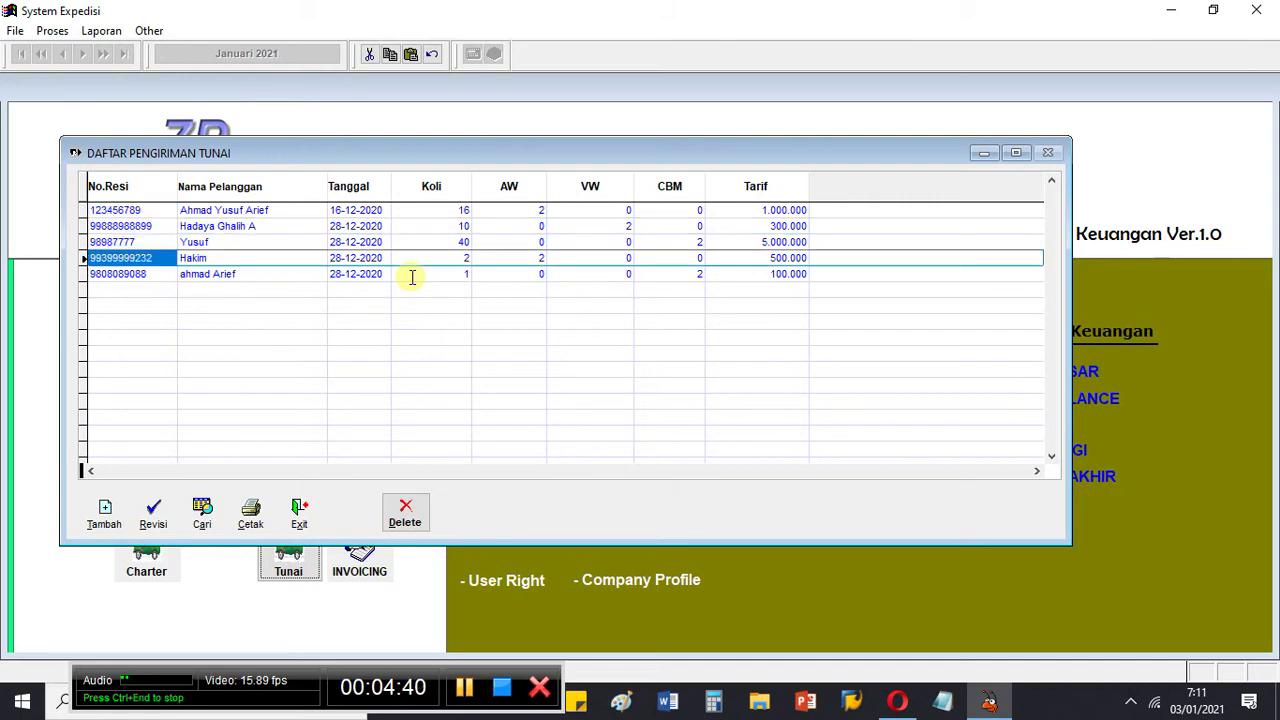
key("Up")
key("Up")
key("Down")
key("Down")
key("Up")
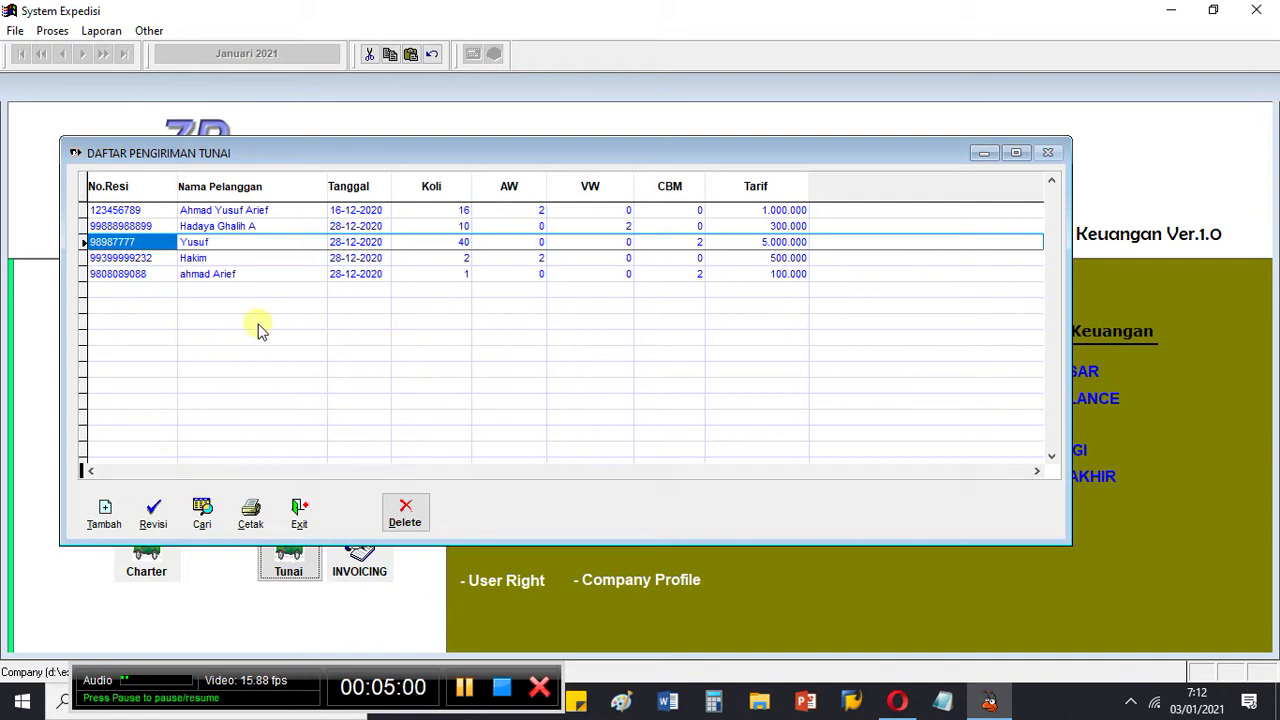
left_click(104, 512)
Step: Enter the Nomor SJ number and set the service type to Darat
left_click(408, 165)
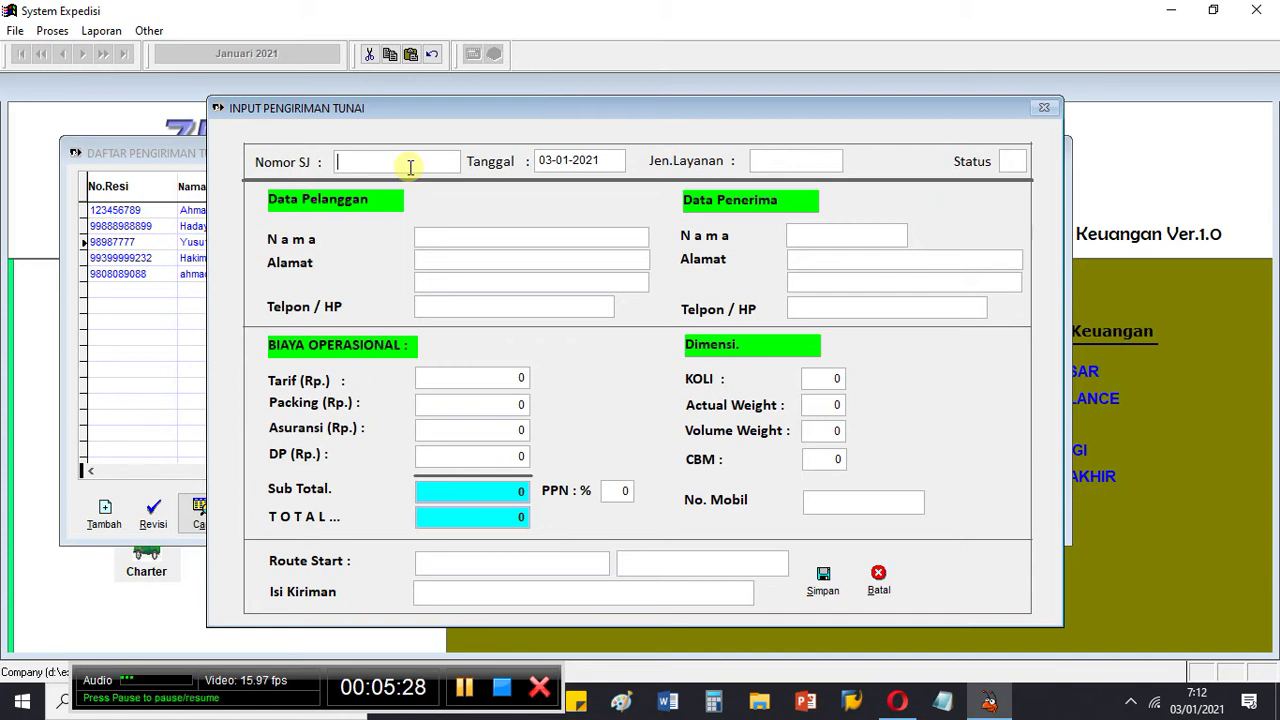
type("878846363")
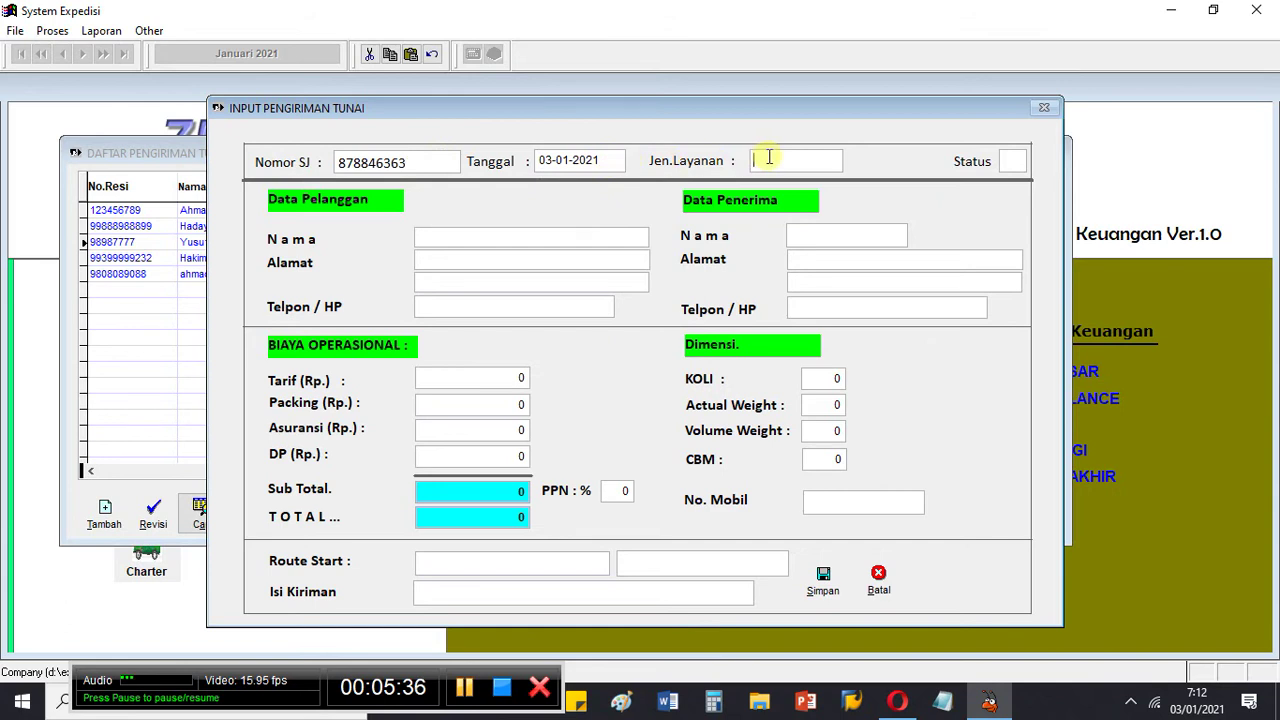
type("Da")
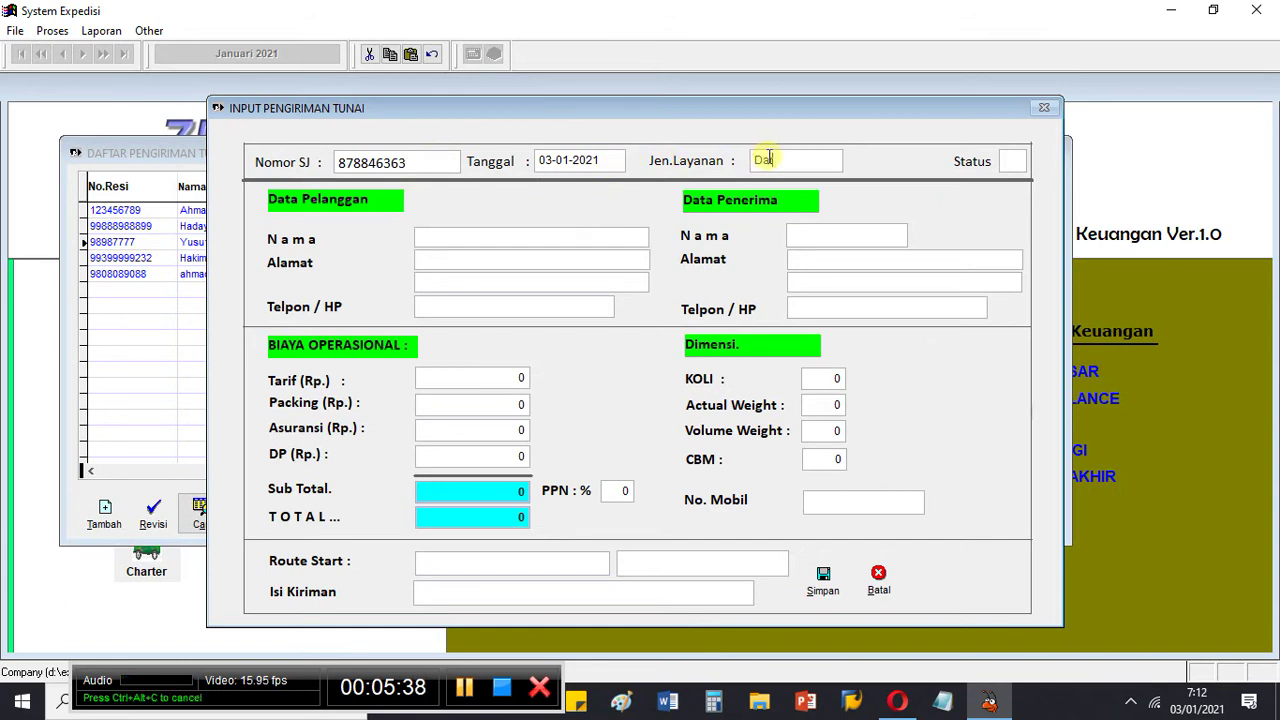
type("rat")
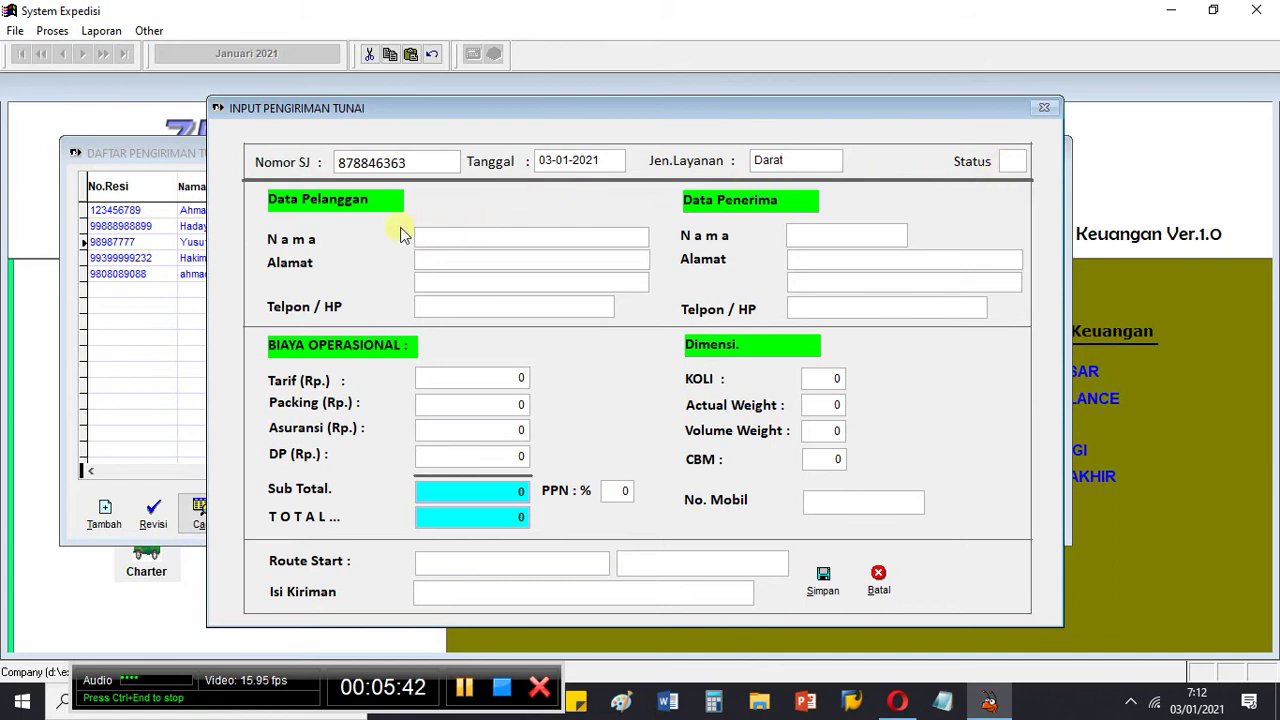
Step: Fill in the sender's name, both address lines and phone number under Data Pelanggan
left_click(435, 237)
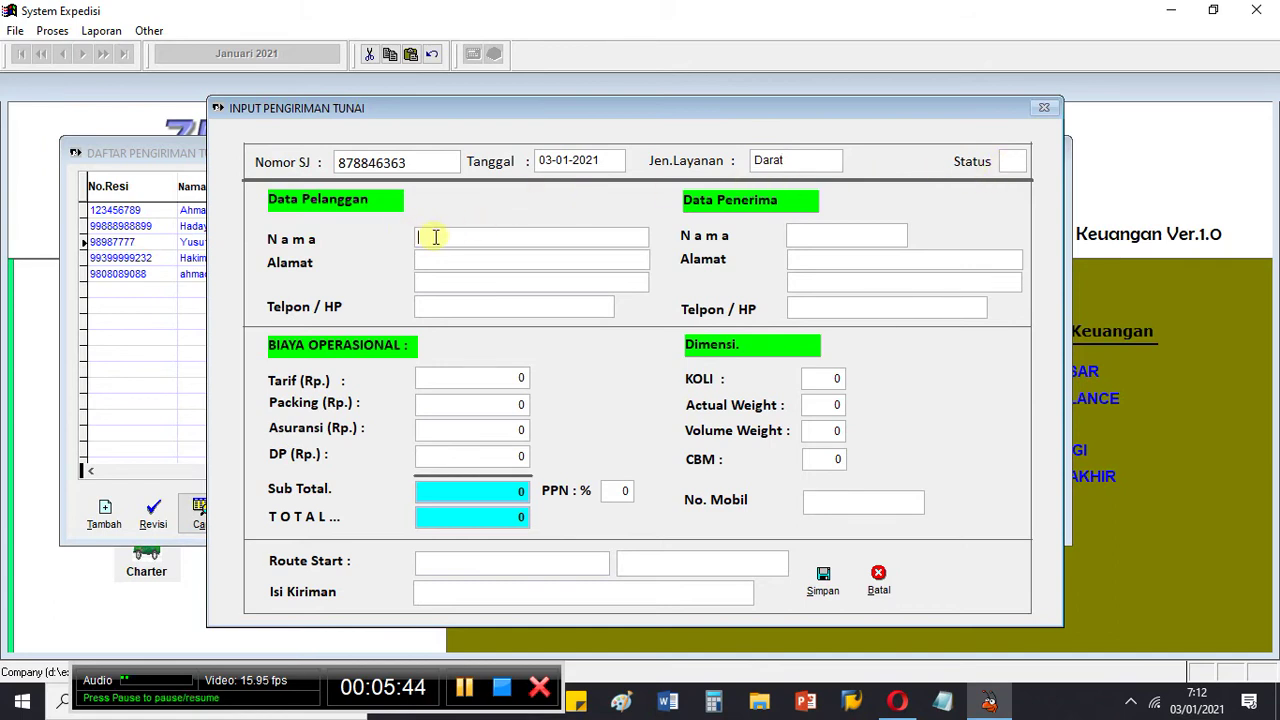
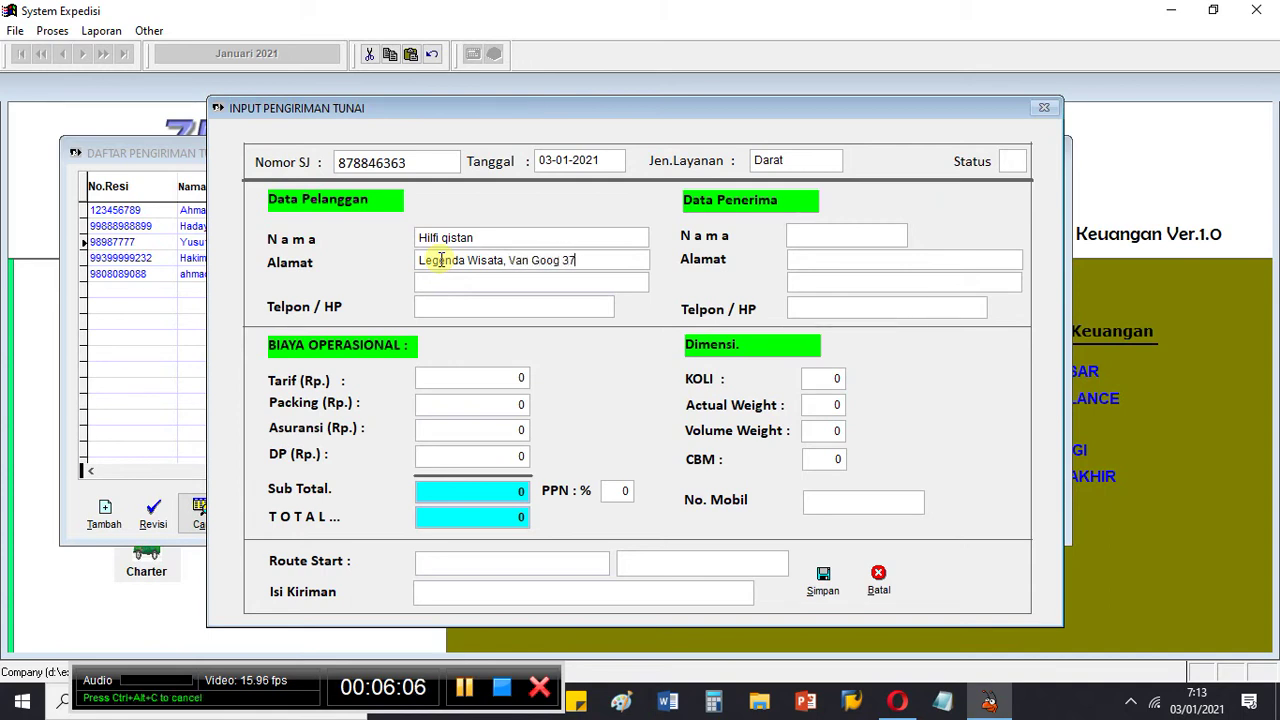
left_click(441, 282)
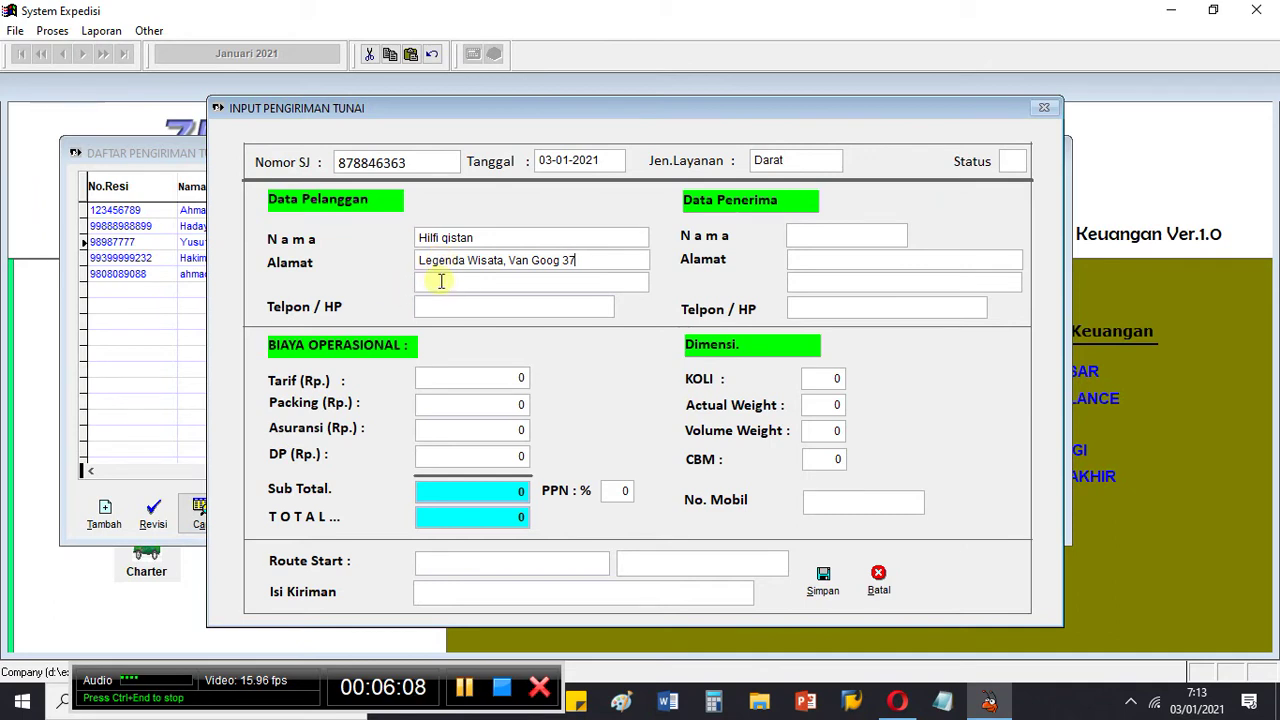
type("Bogor")
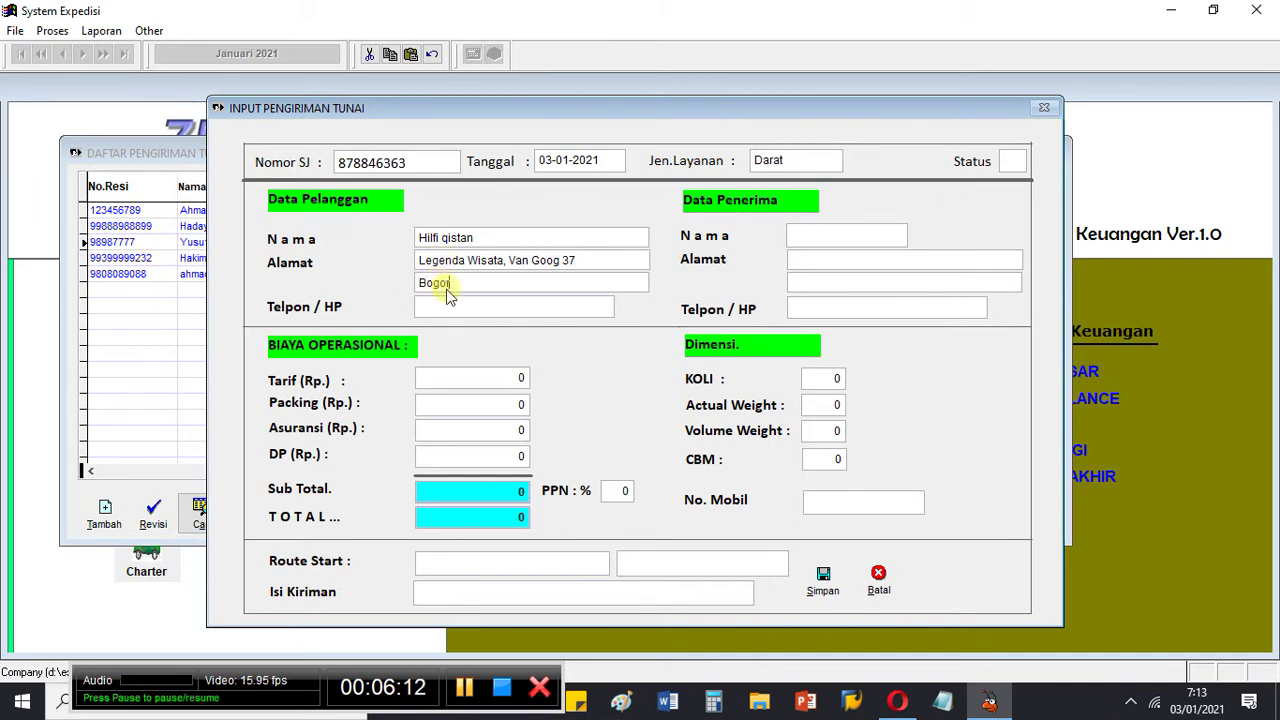
left_click(439, 307)
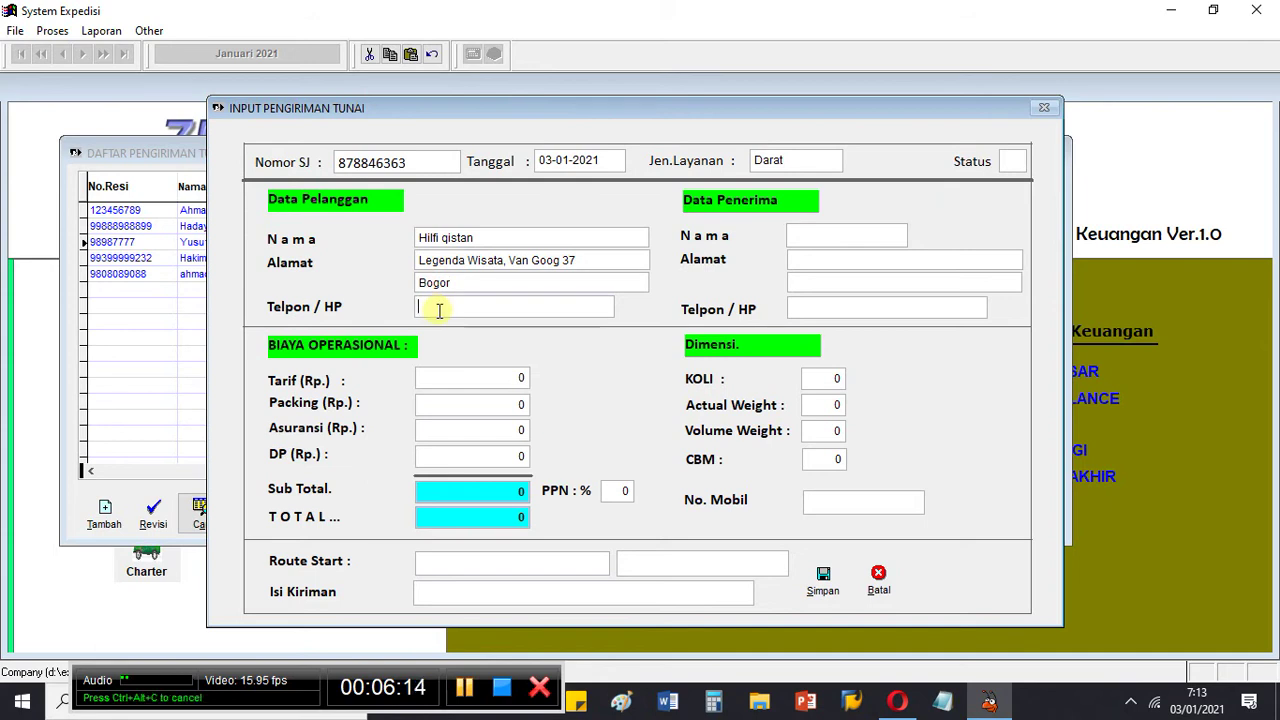
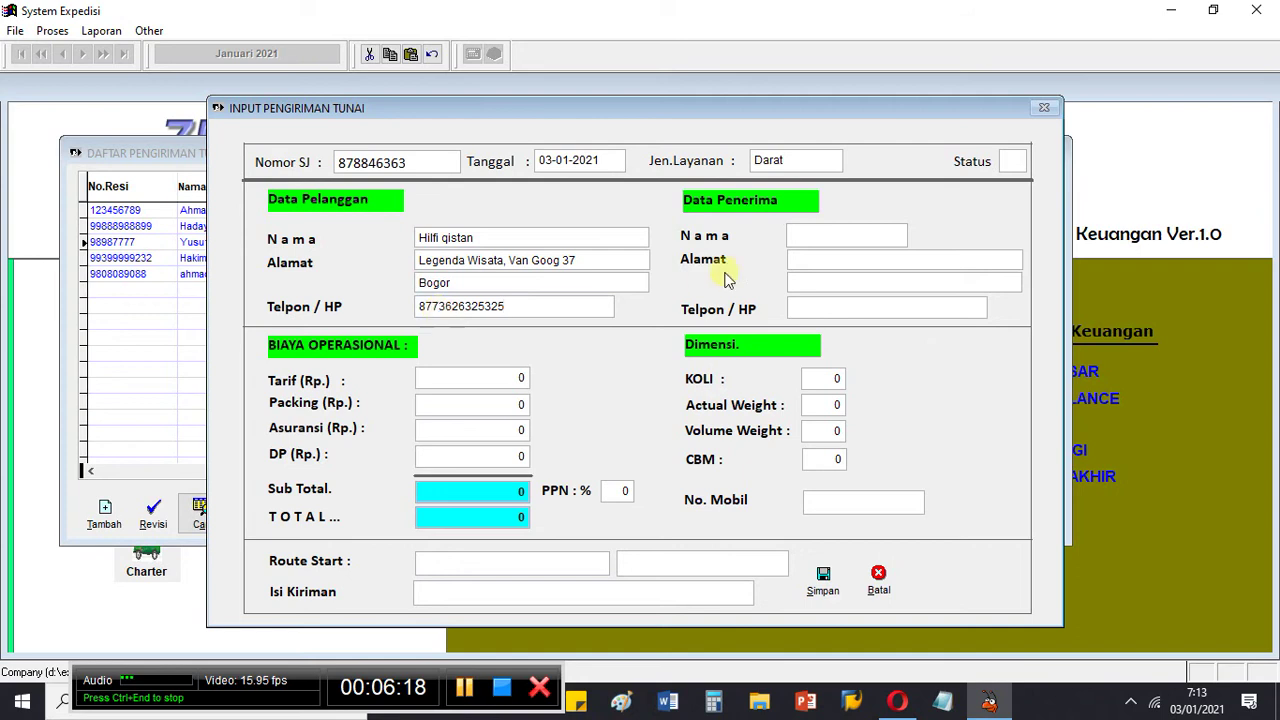
Step: Enter the recipient's name, two address lines and phone number under Data Penerima
left_click(810, 236)
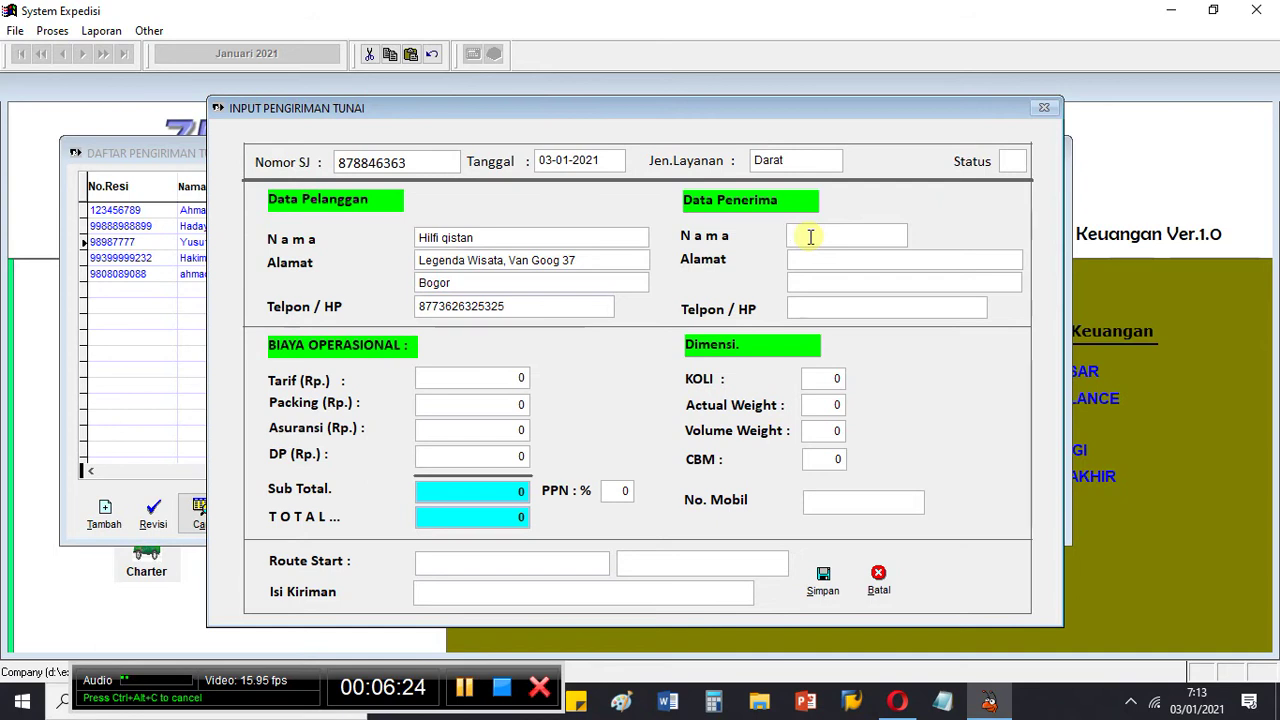
type("Badr")
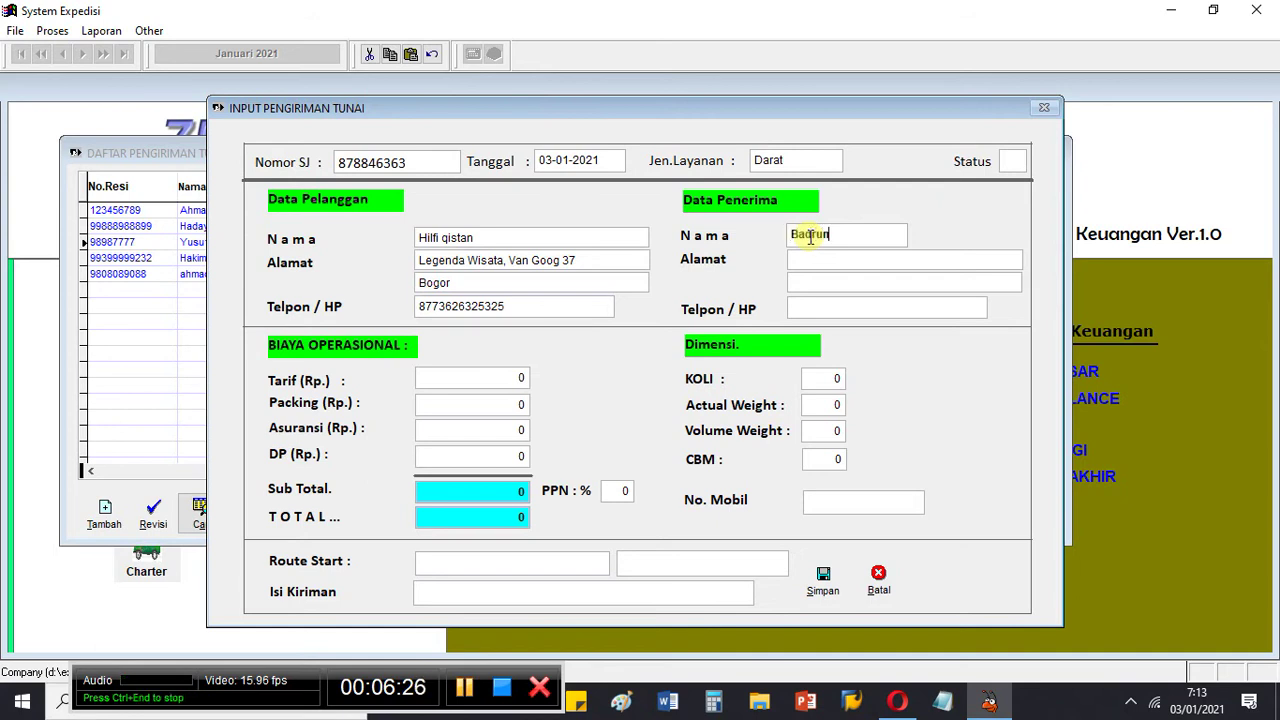
type("un")
left_click(806, 260)
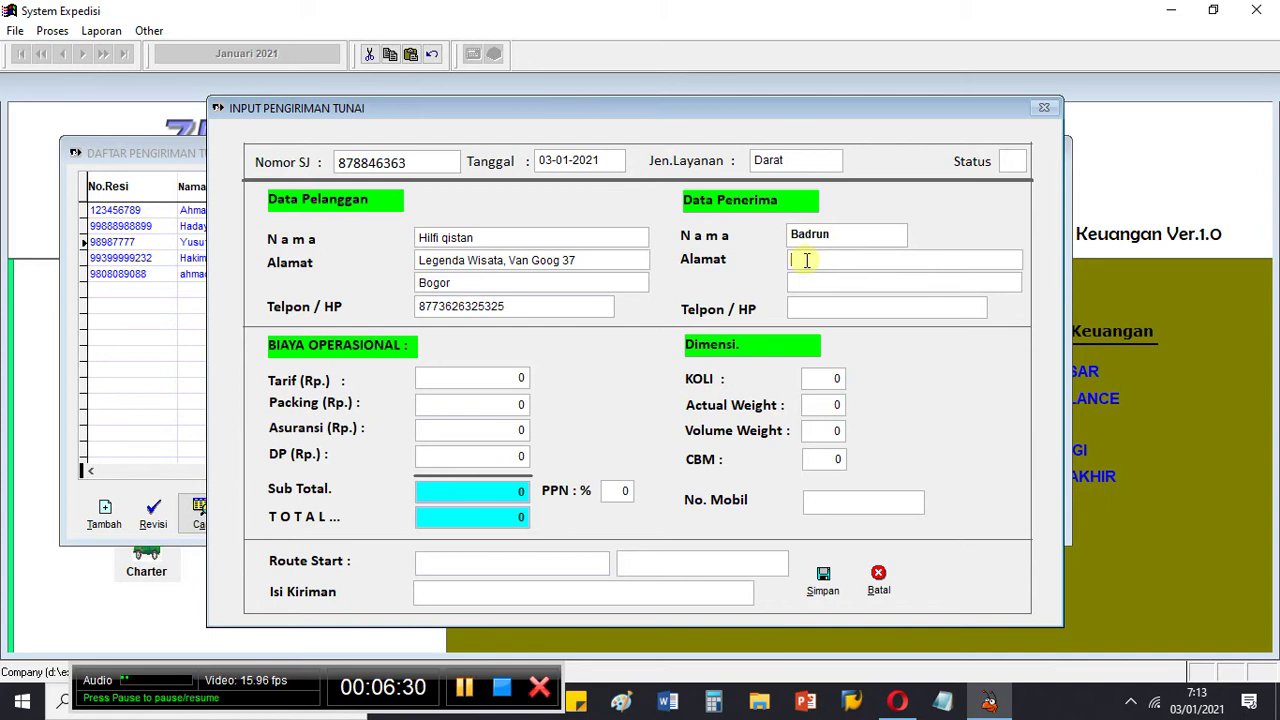
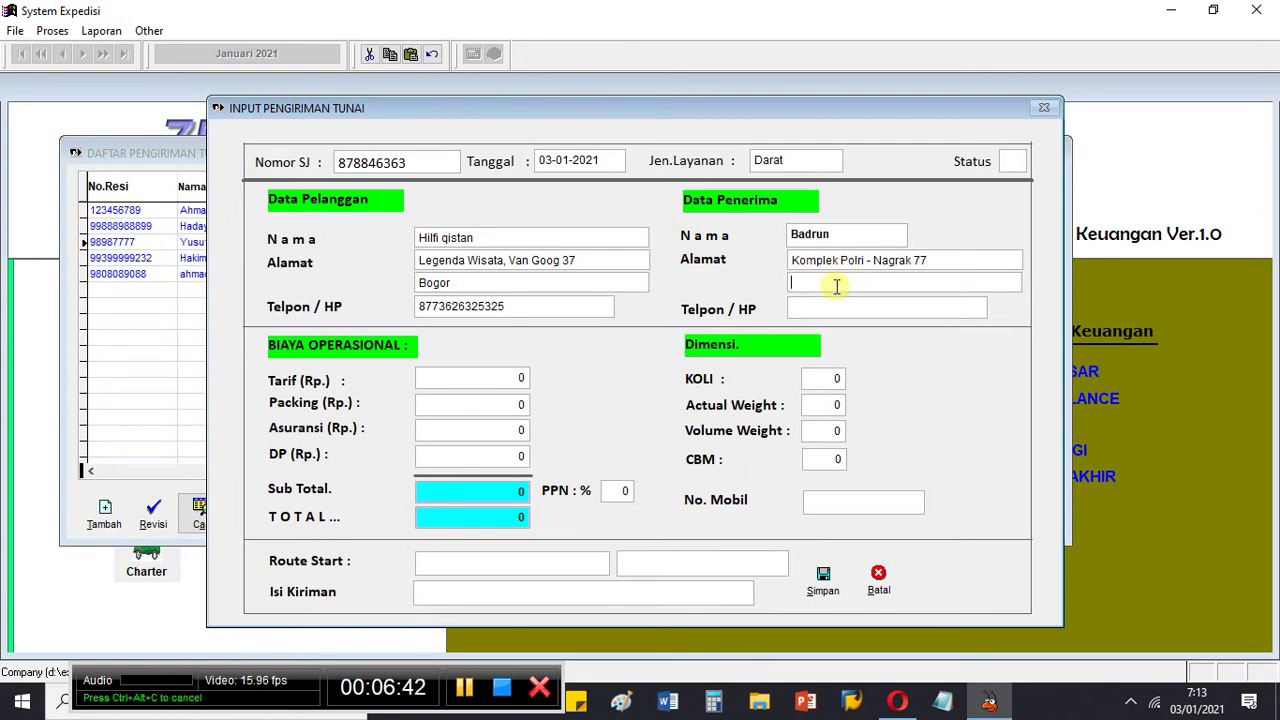
left_click(836, 286)
type("Bogor")
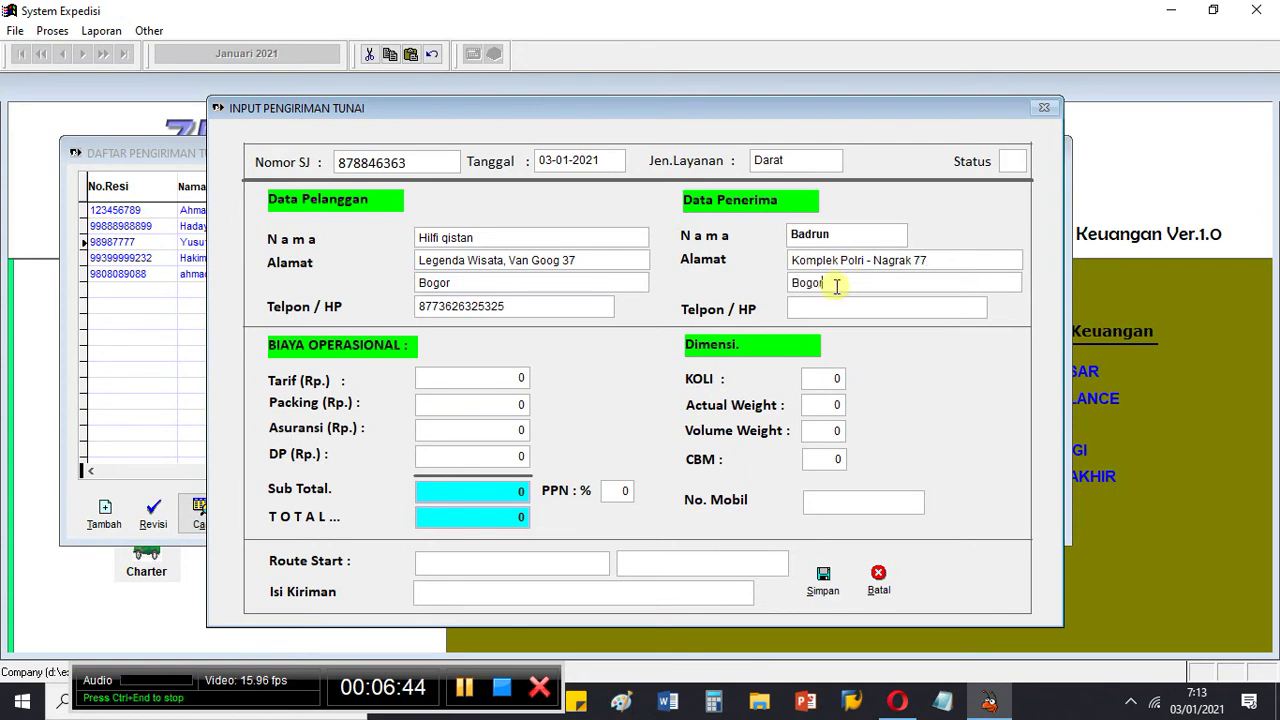
left_click(823, 310)
type("2")
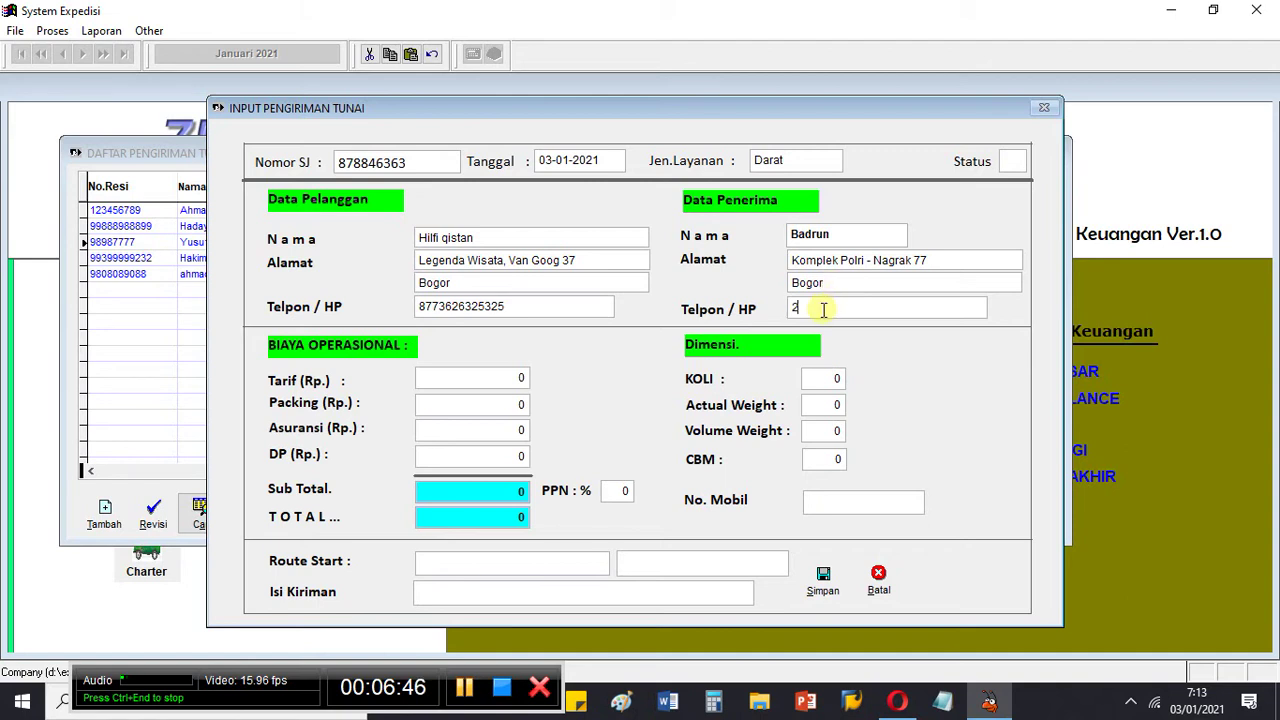
type("12121212")
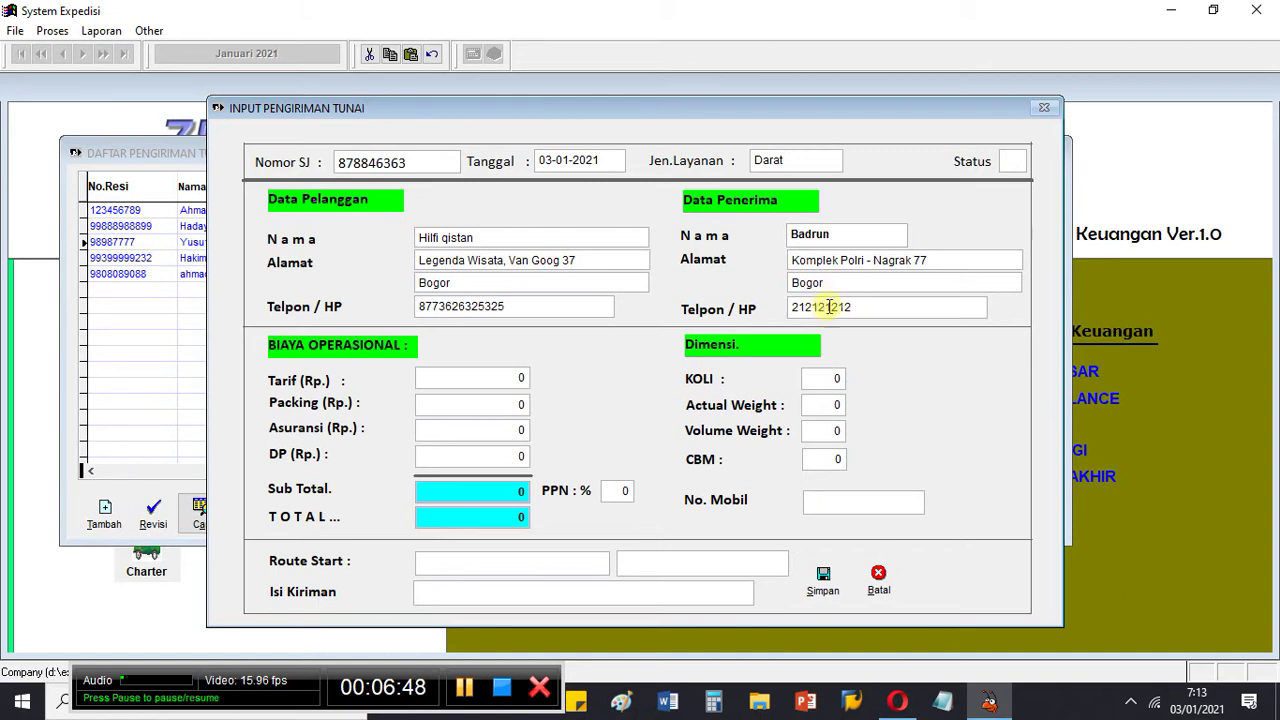
type("1")
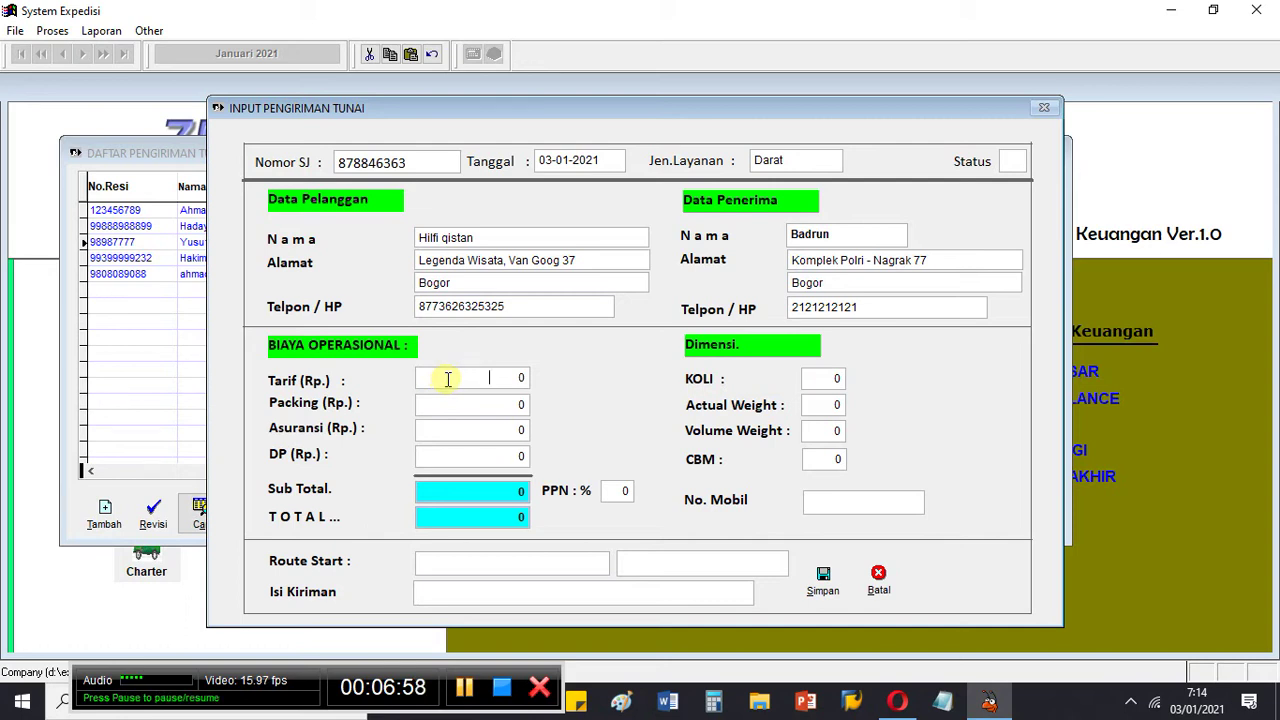
Step: Set the Packing cost to 10.000
type(".00")
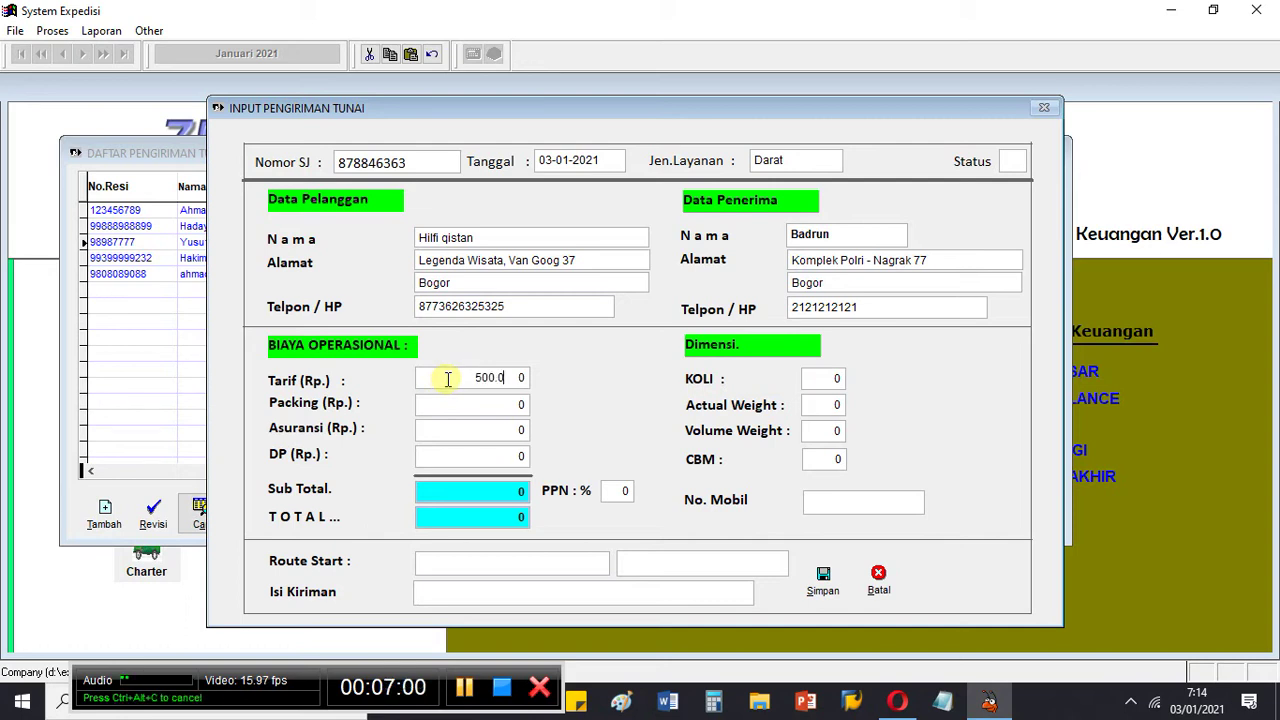
type("0.")
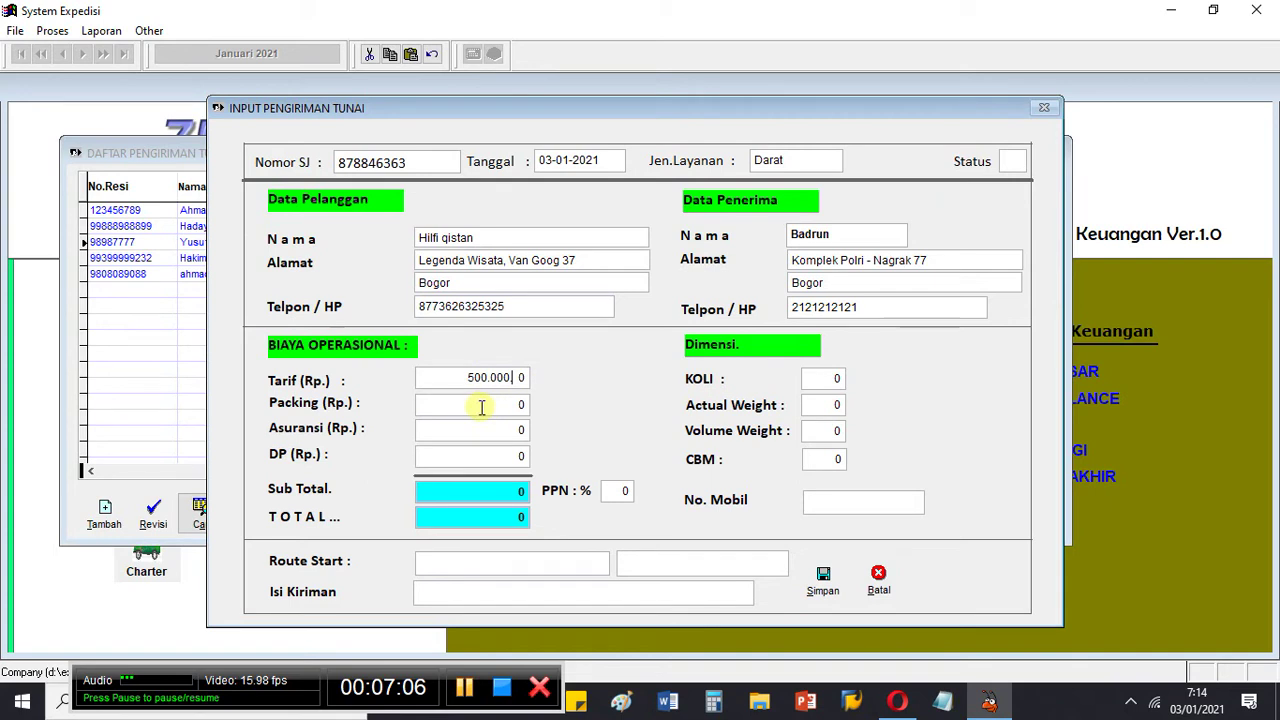
type("0")
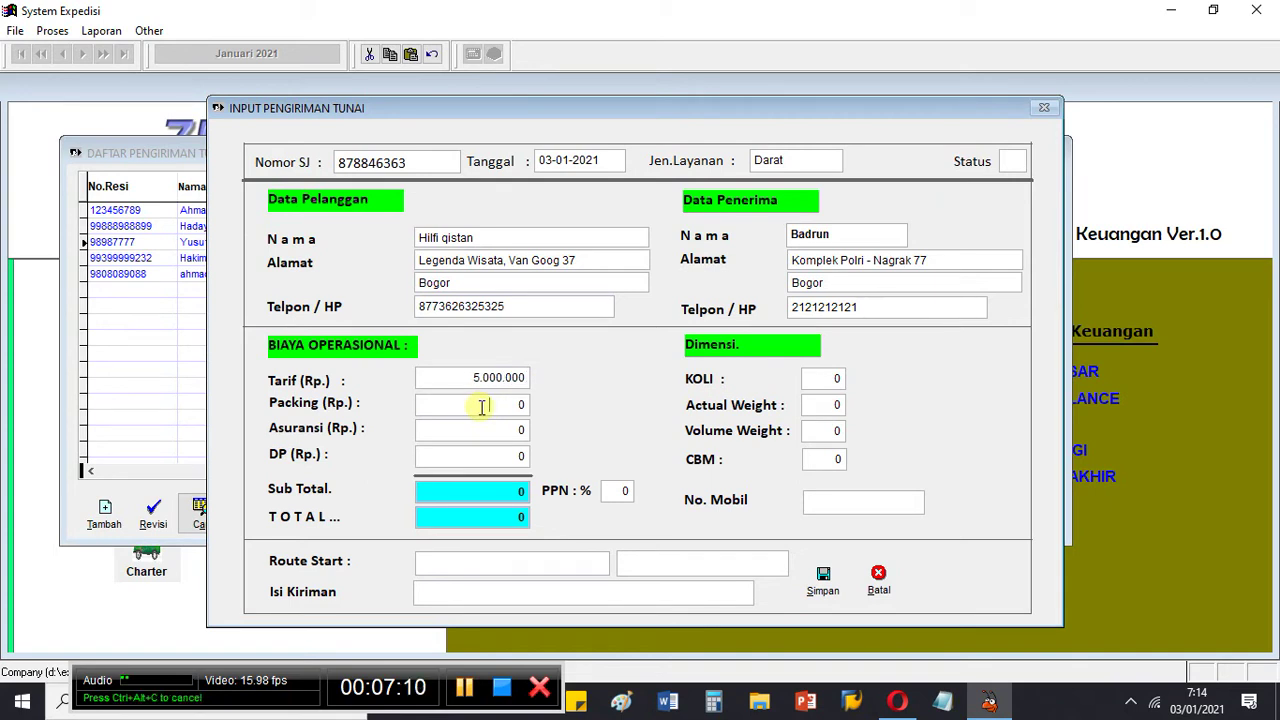
left_click(482, 406)
type("10.00")
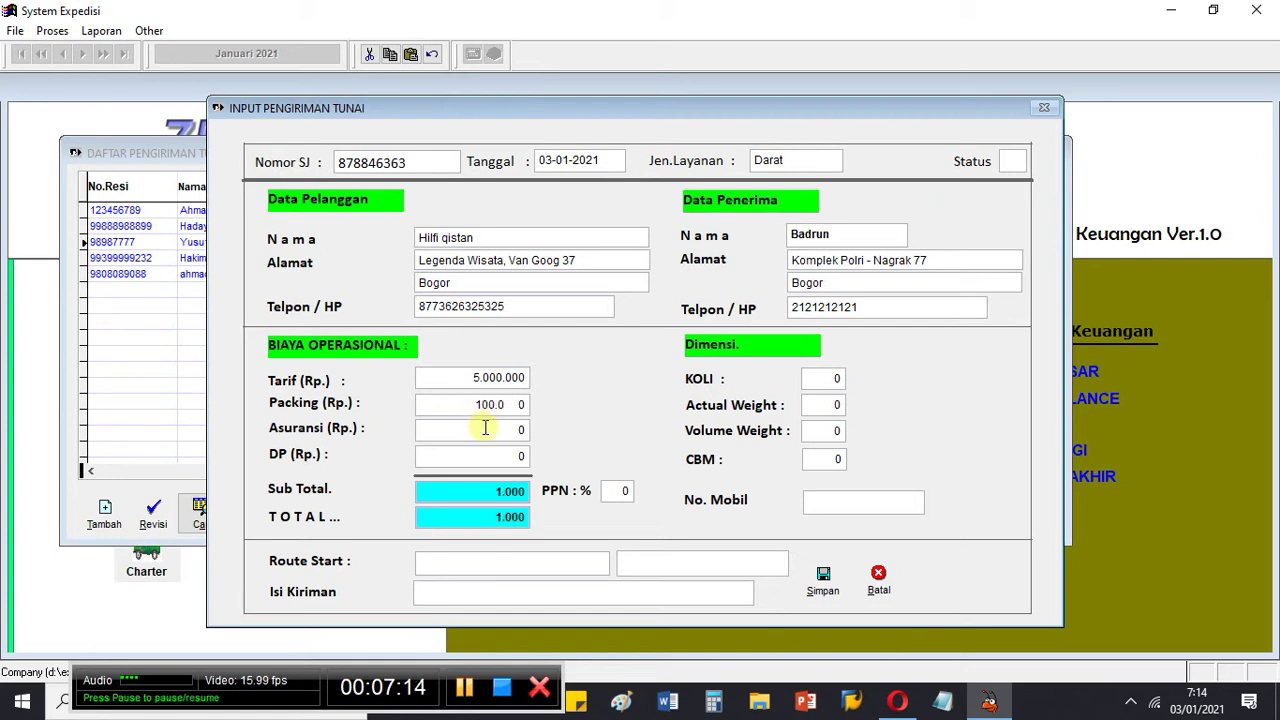
type("0")
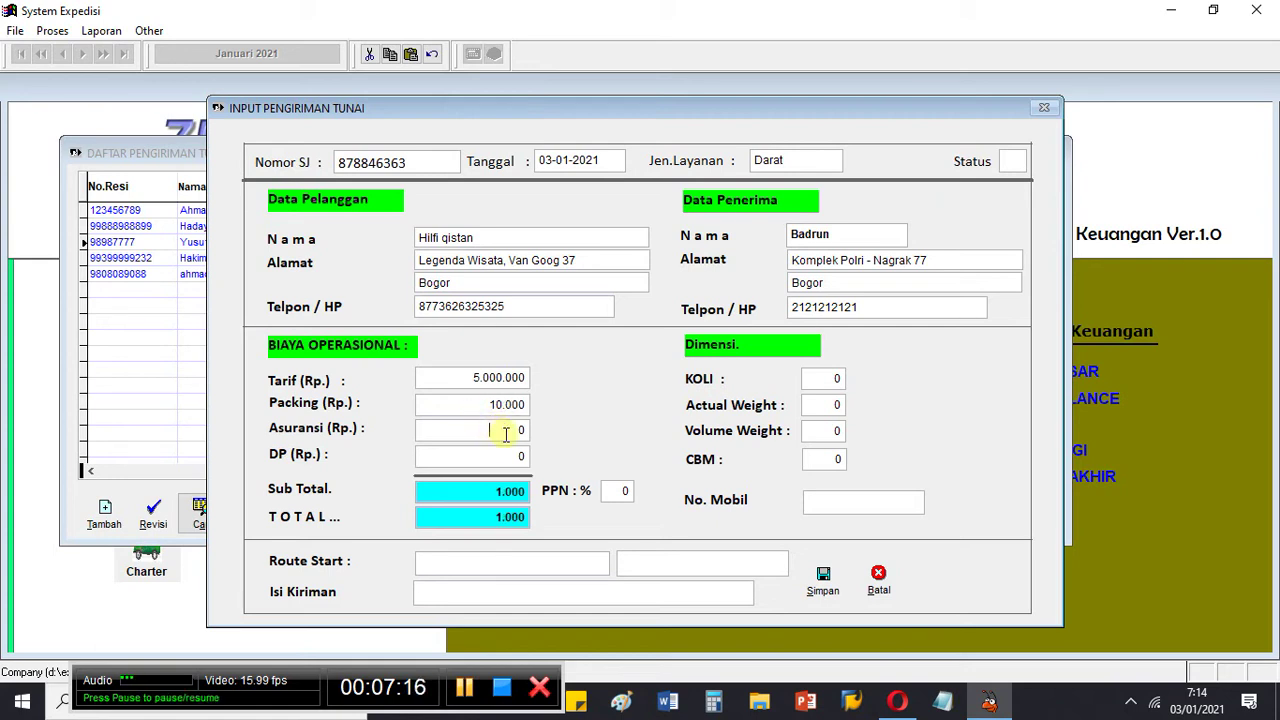
key("Tab")
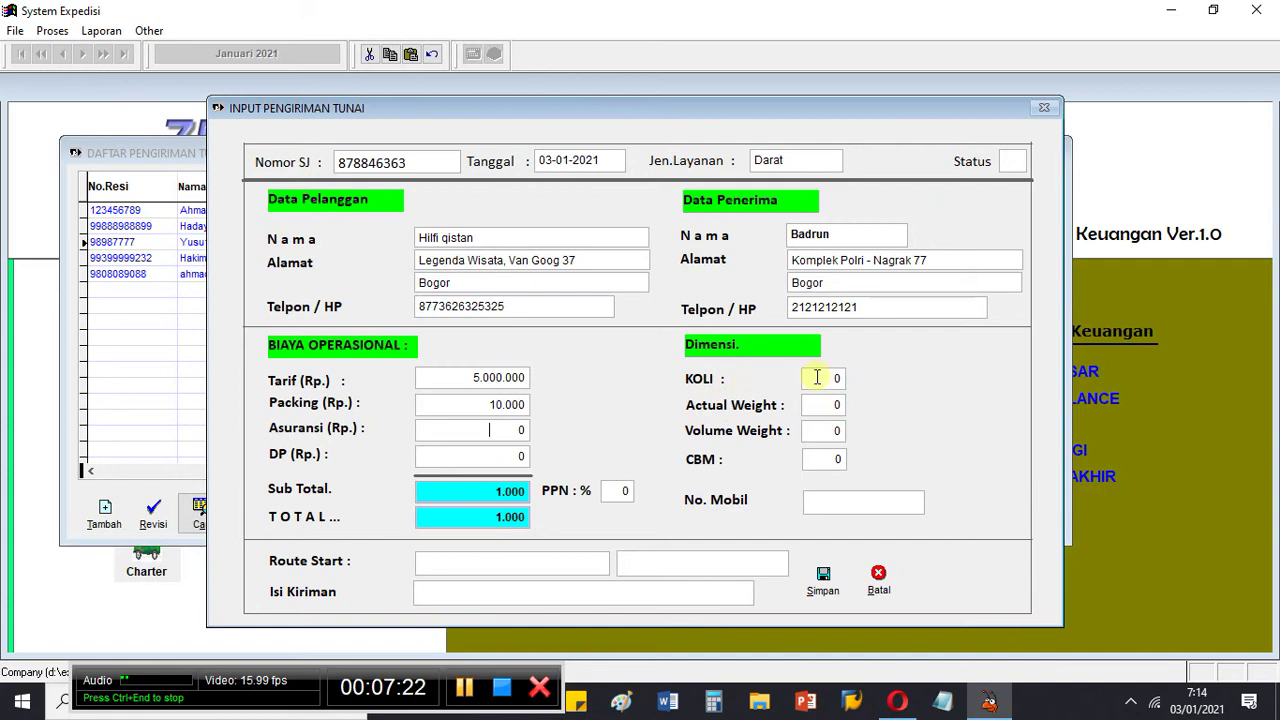
Step: Set KOLI to 1, Actual Weight to 2 and Tarif to 50.000, totalling 110.000
left_click(823, 377)
key("BackSpace")
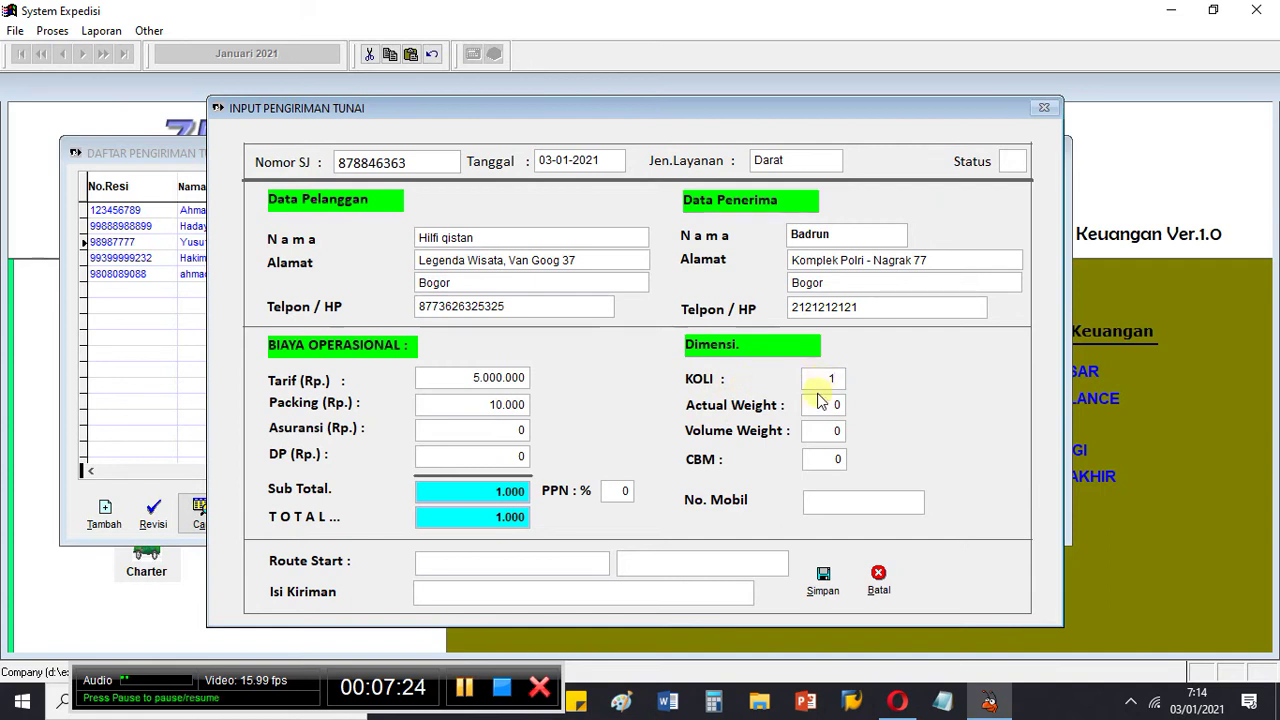
type("1")
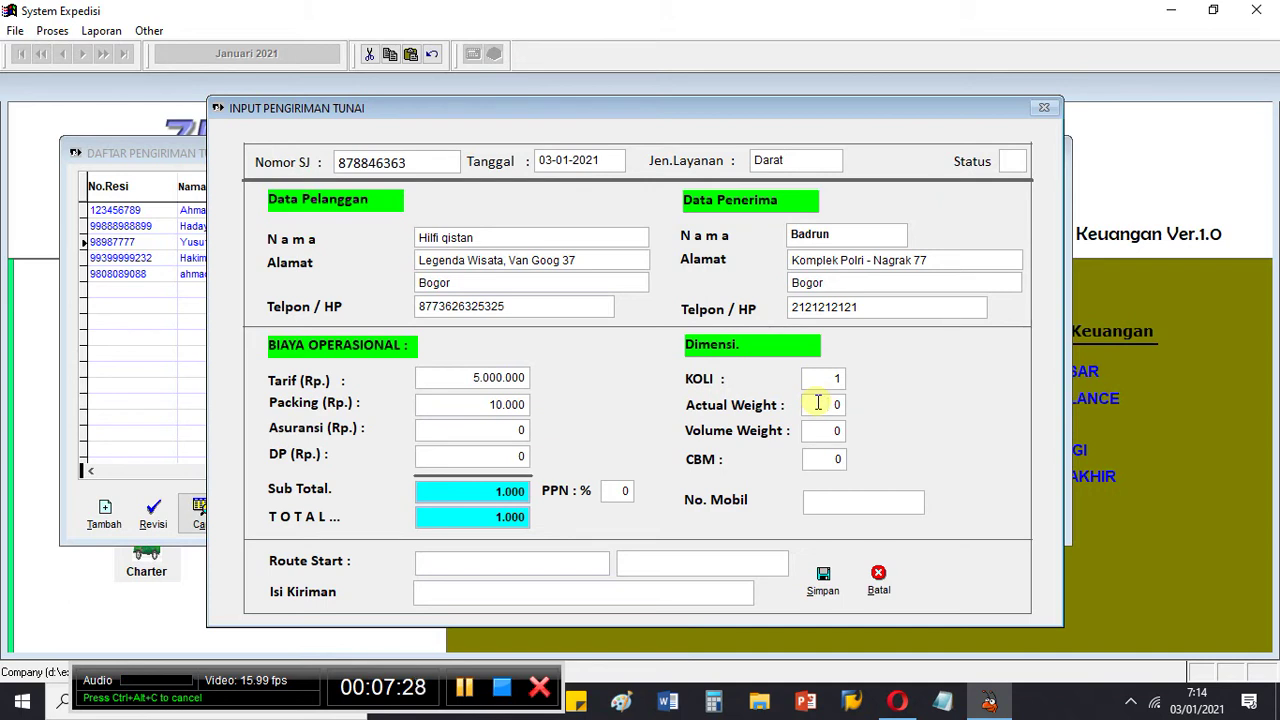
left_click(818, 403)
key("Return")
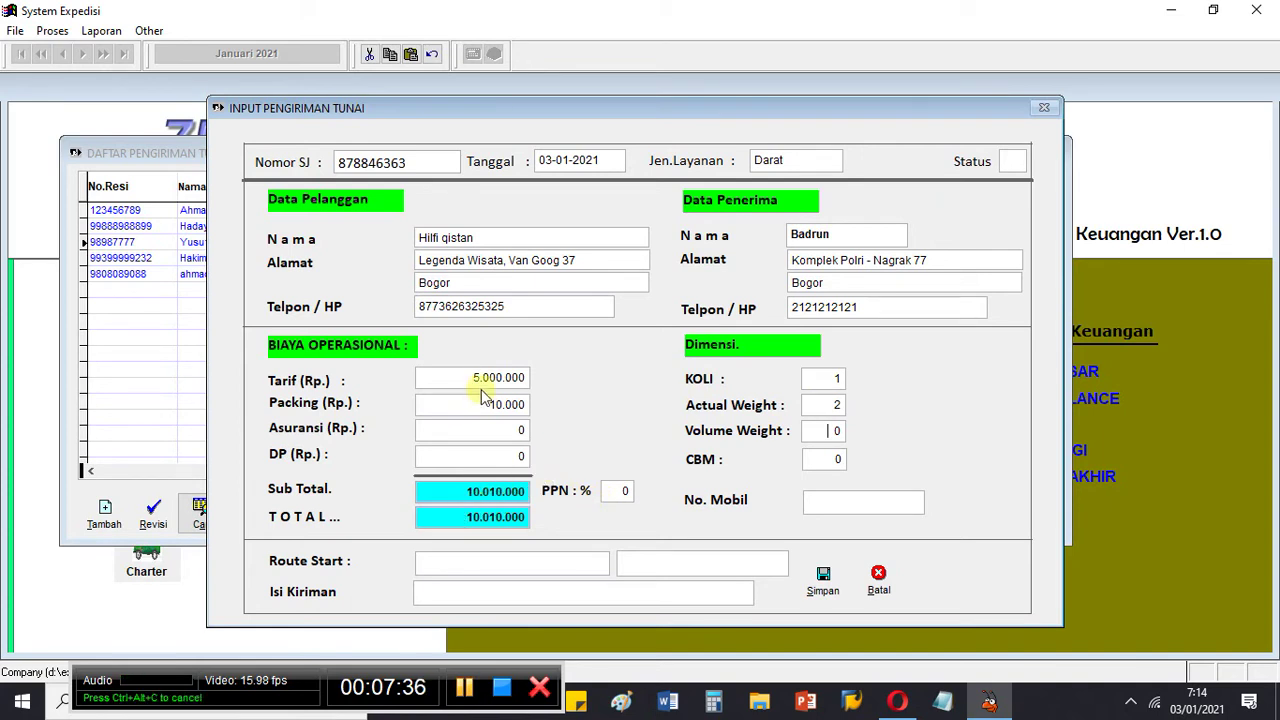
left_click_drag(467, 379, 583, 371)
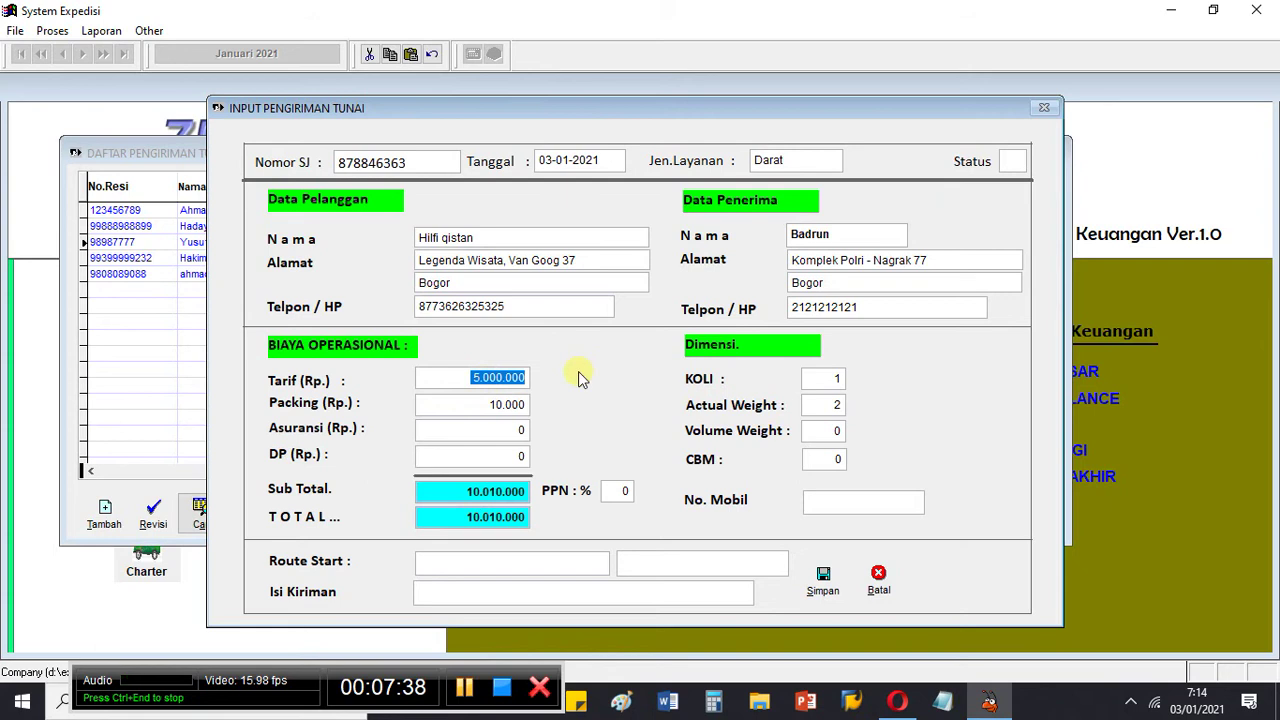
type("50.0")
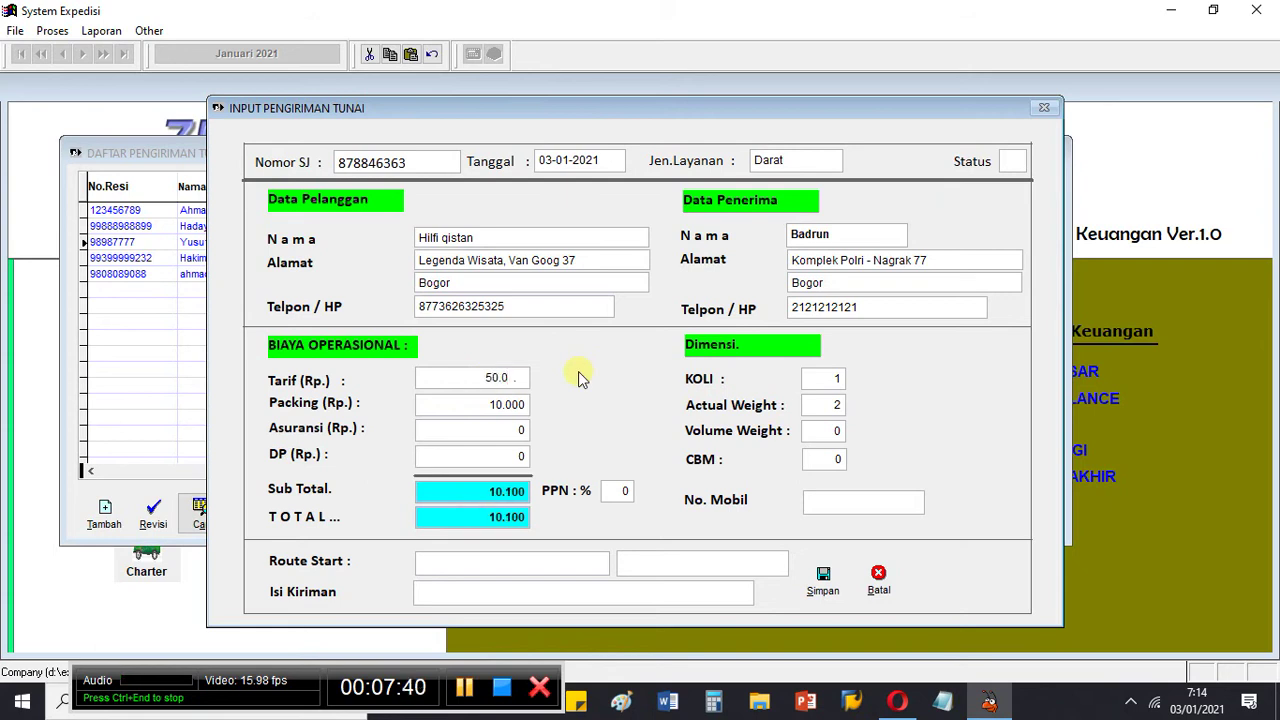
type("0")
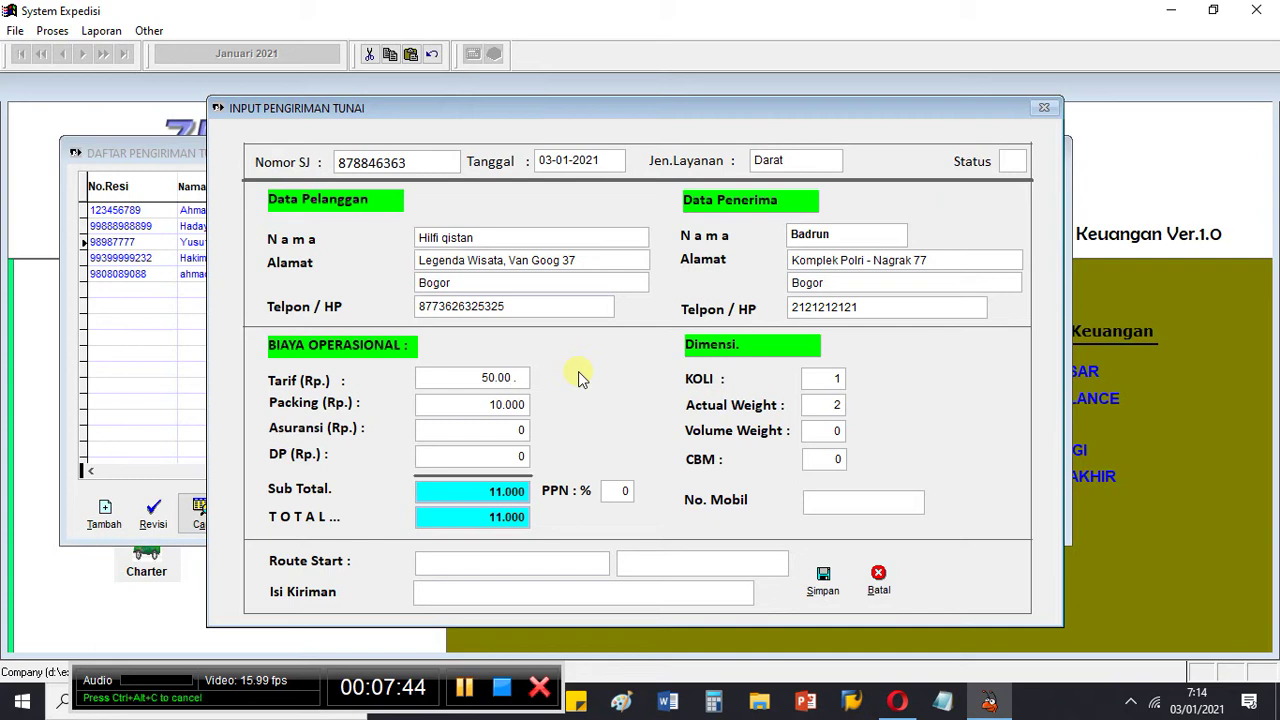
type("0")
key("Tab")
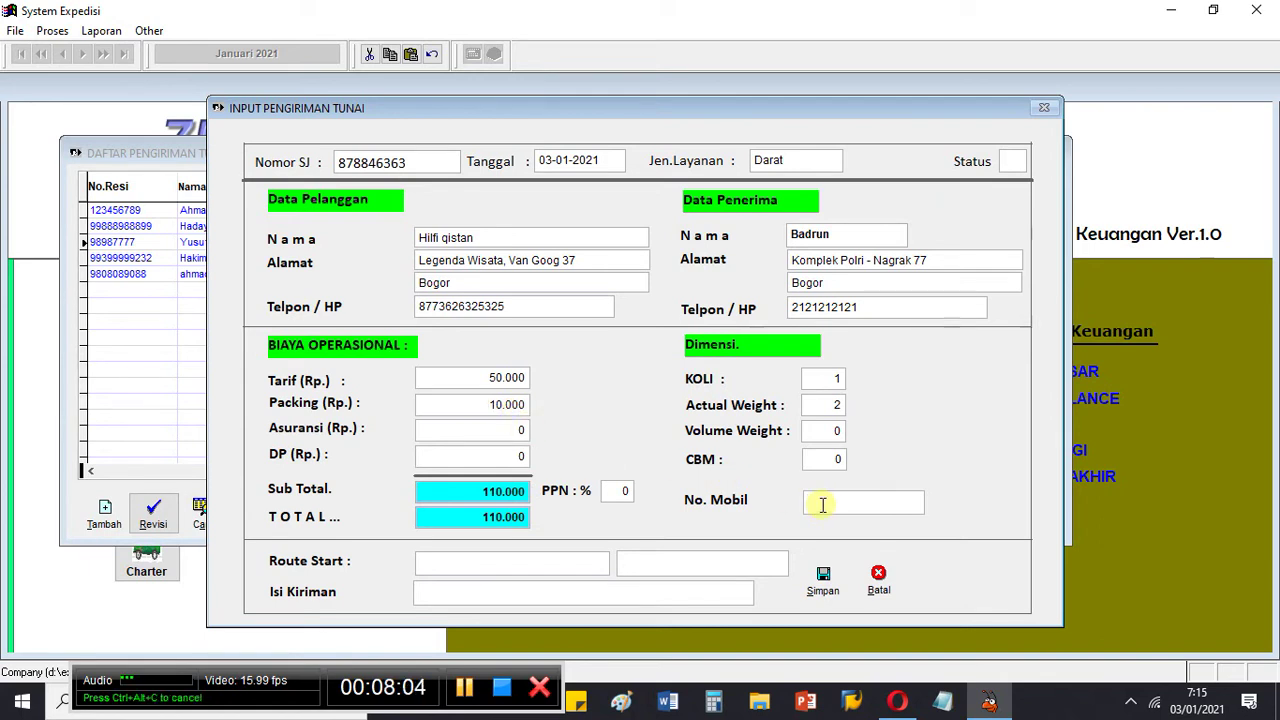
double_click(822, 504)
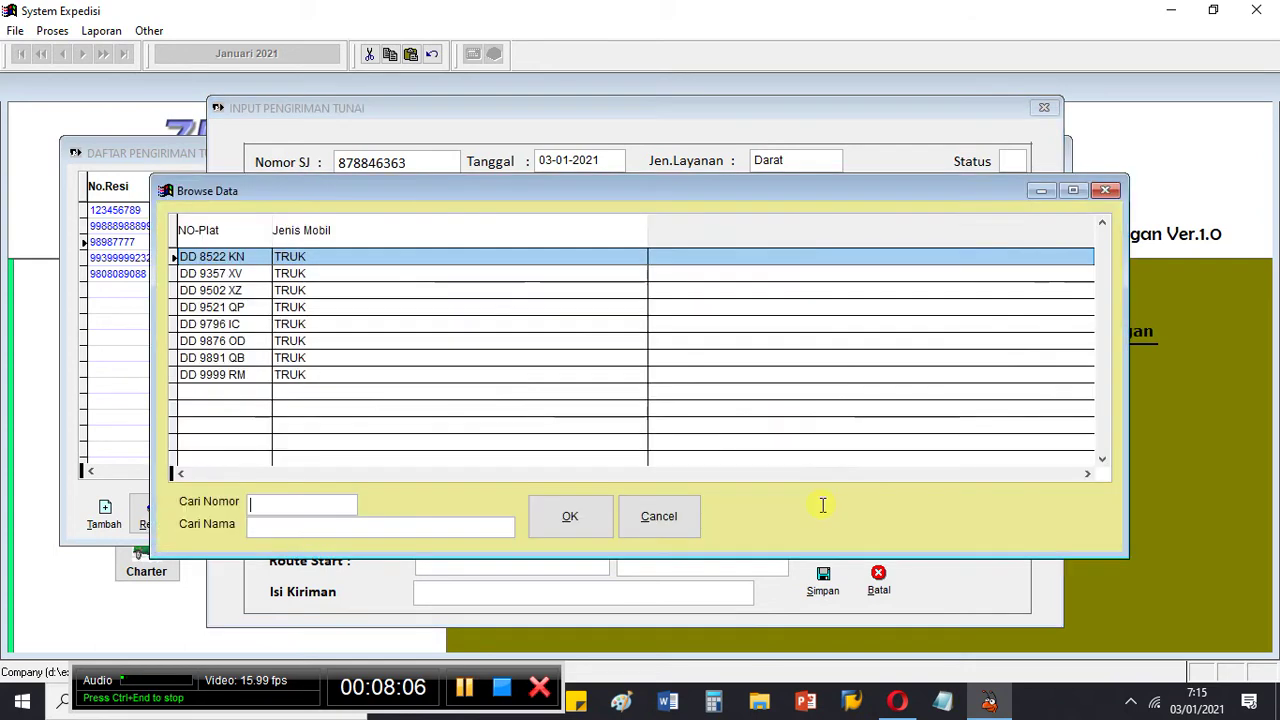
key("Down")
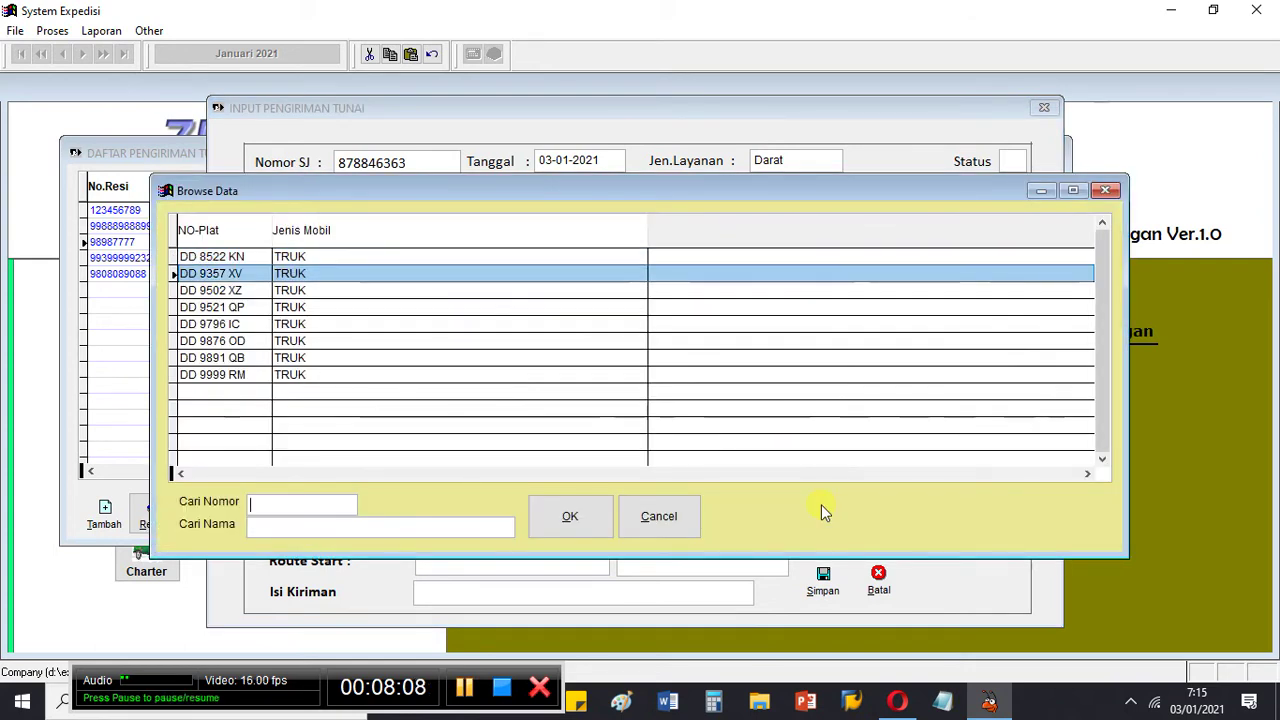
key("Return")
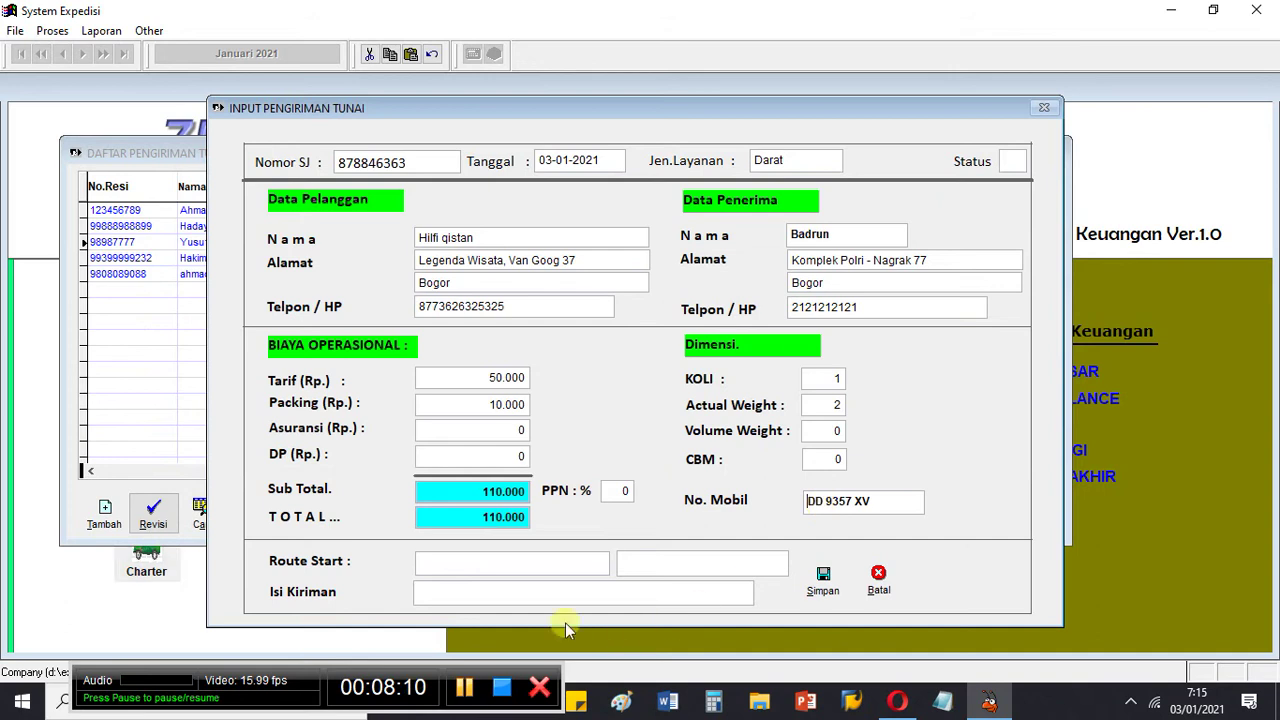
Step: Set the route from Jakarta to Bogor and Isi Kiriman to 'Acessories Gelang'
left_click(492, 563)
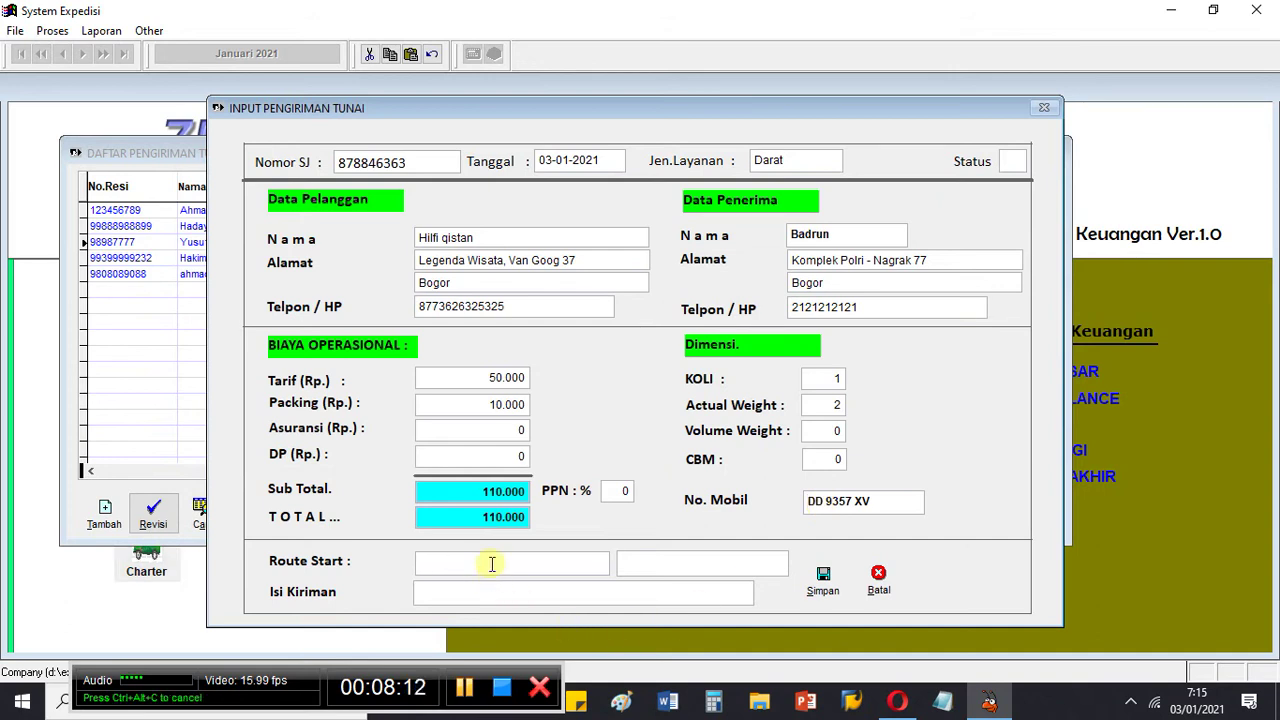
type("Jakarta")
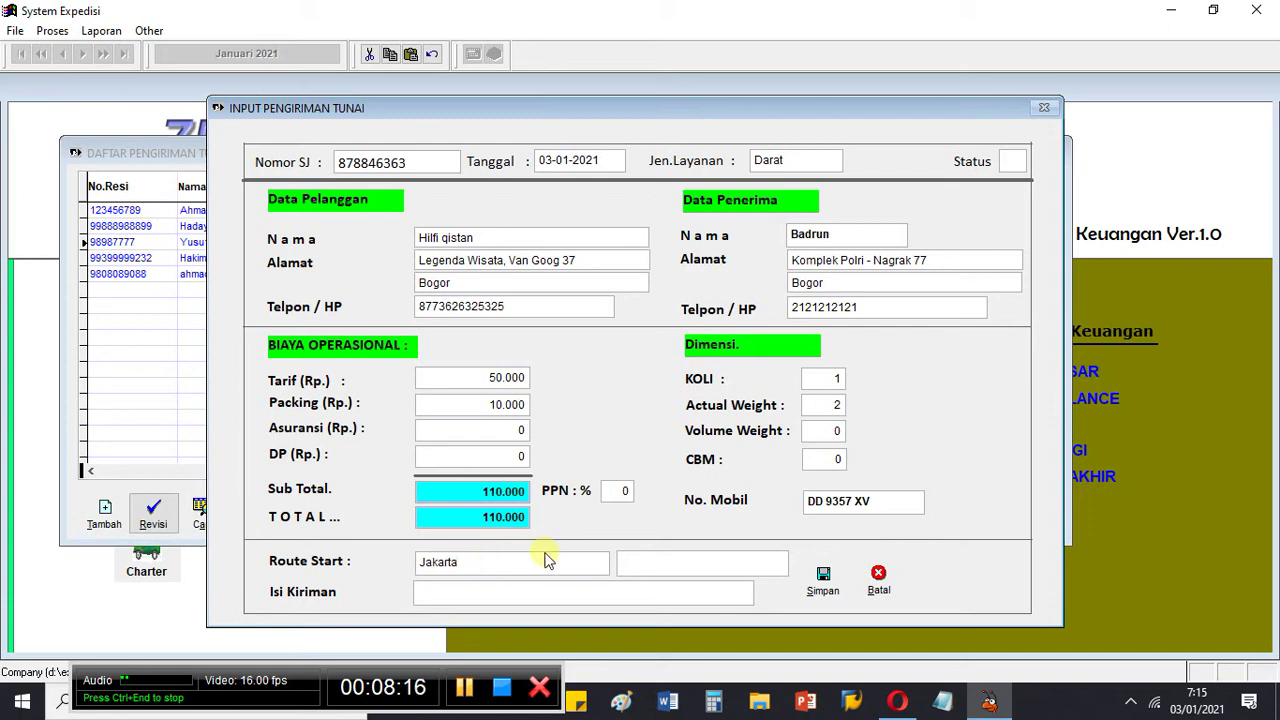
left_click(626, 562)
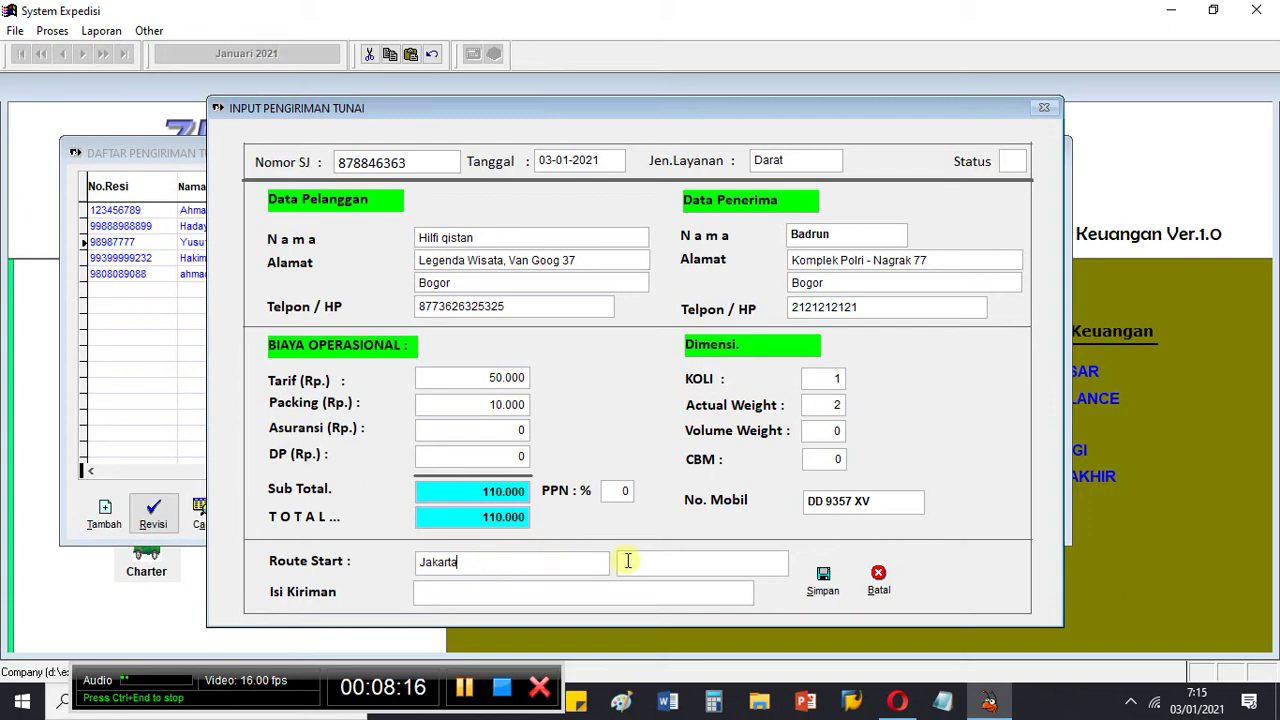
type("Bogo")
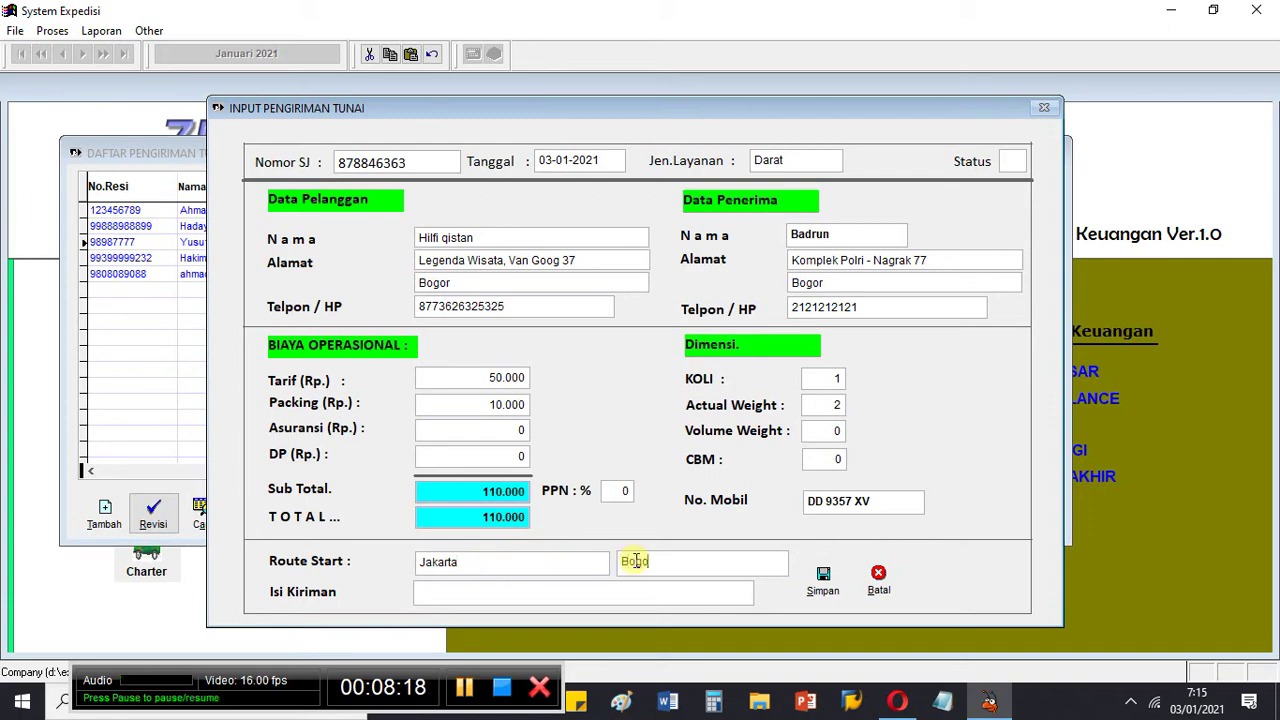
type("r")
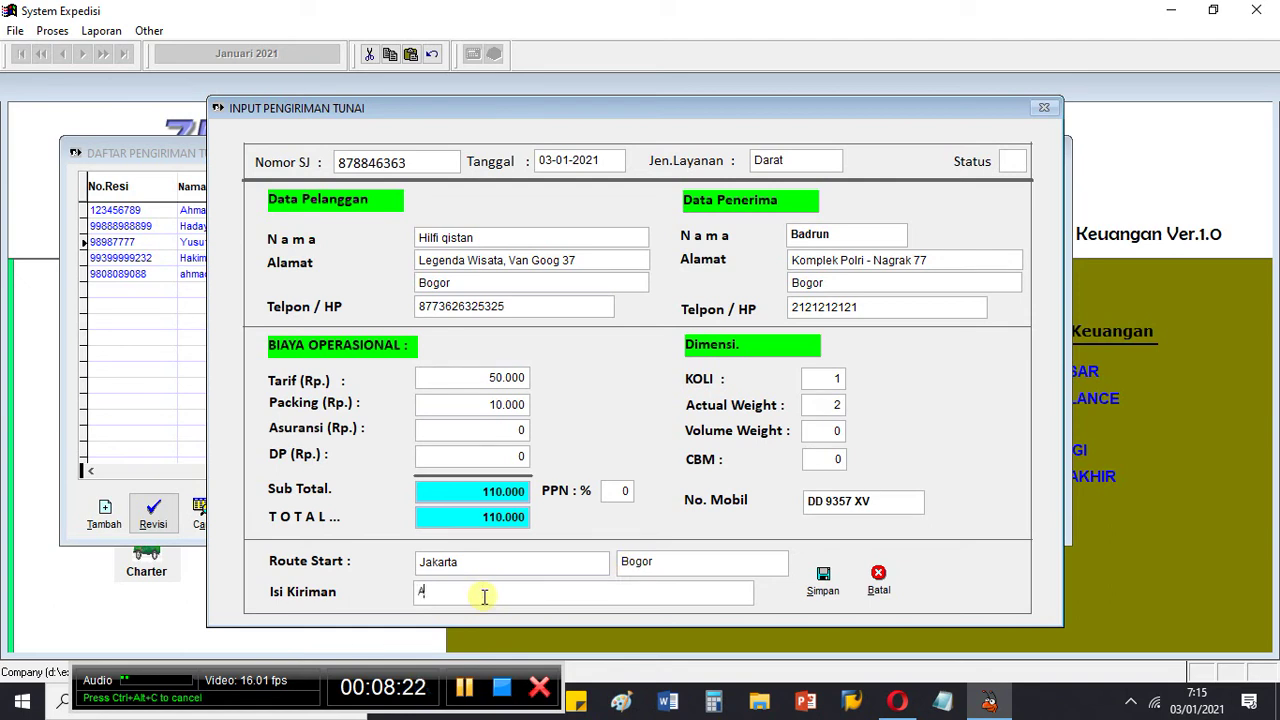
left_click(484, 596)
type("Acessories")
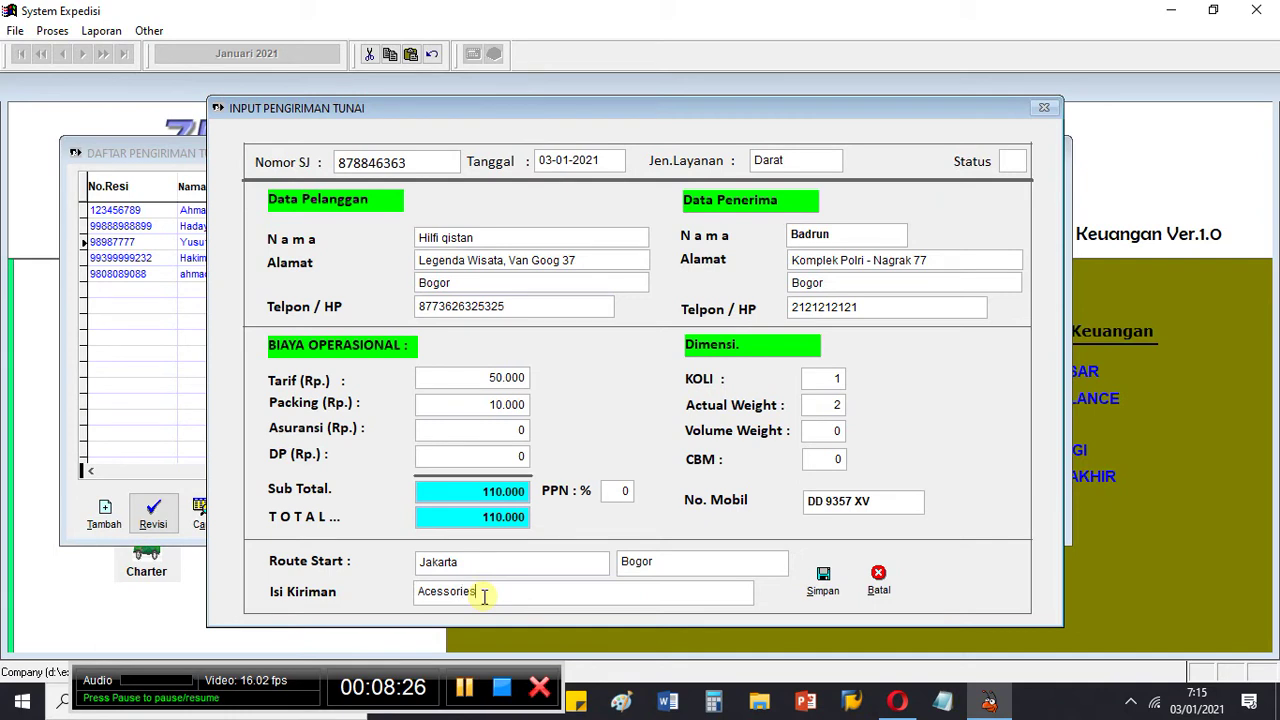
type(" Gelang")
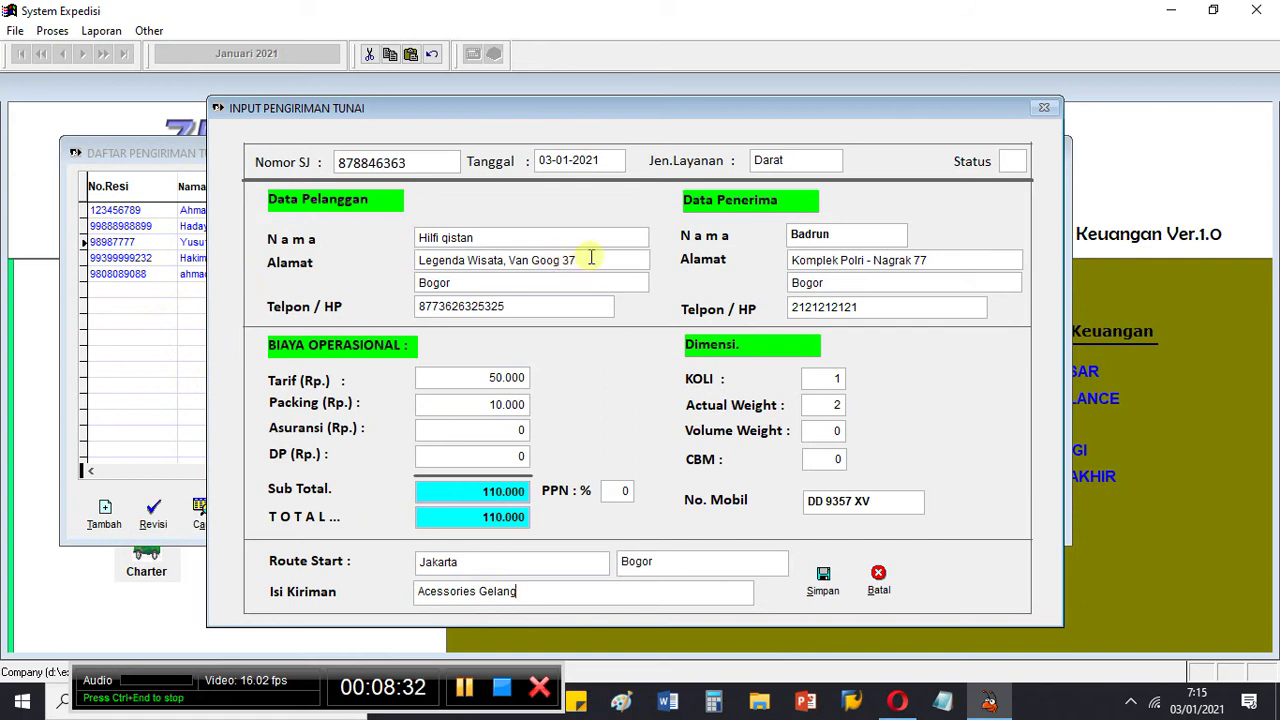
Step: Save the new 03-01-2021 cash shipment with Tarif 50.000 and confirm the data is correct
left_click(826, 583)
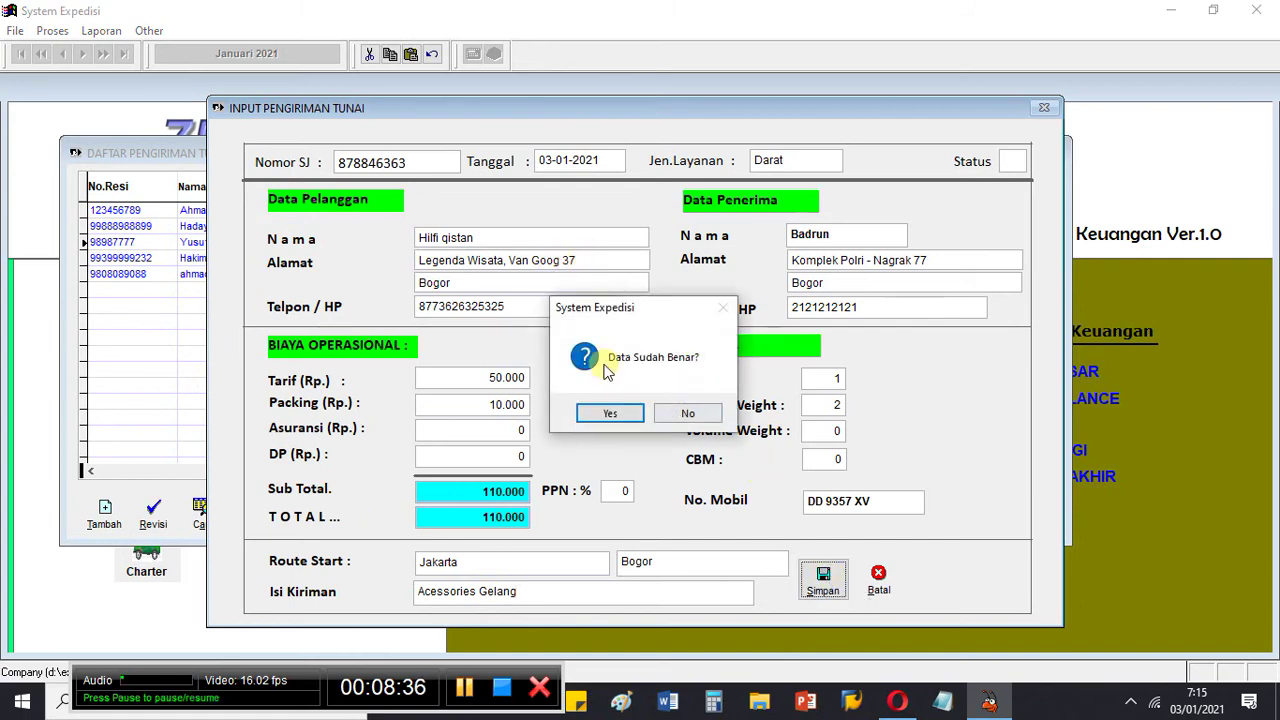
left_click(616, 413)
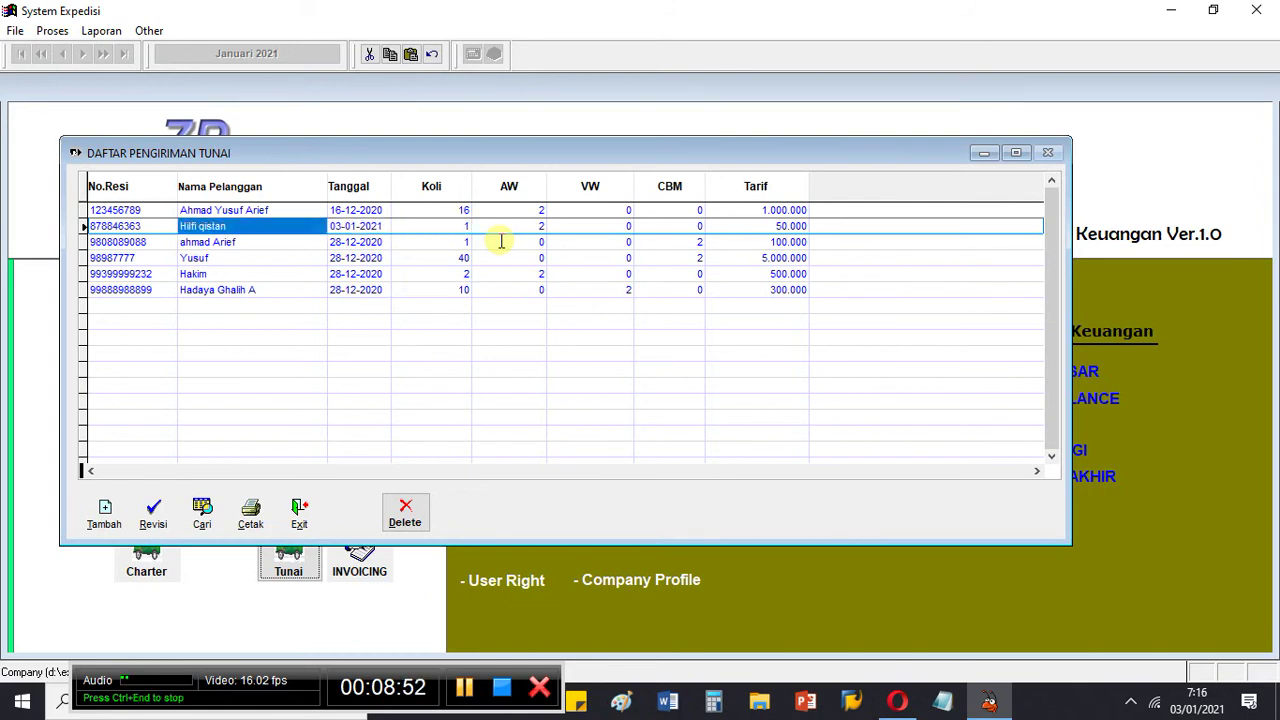
Step: Revise the 03-01-2021 shipment's KOLI from 1 to 2 and save the confirmed change
left_click(155, 512)
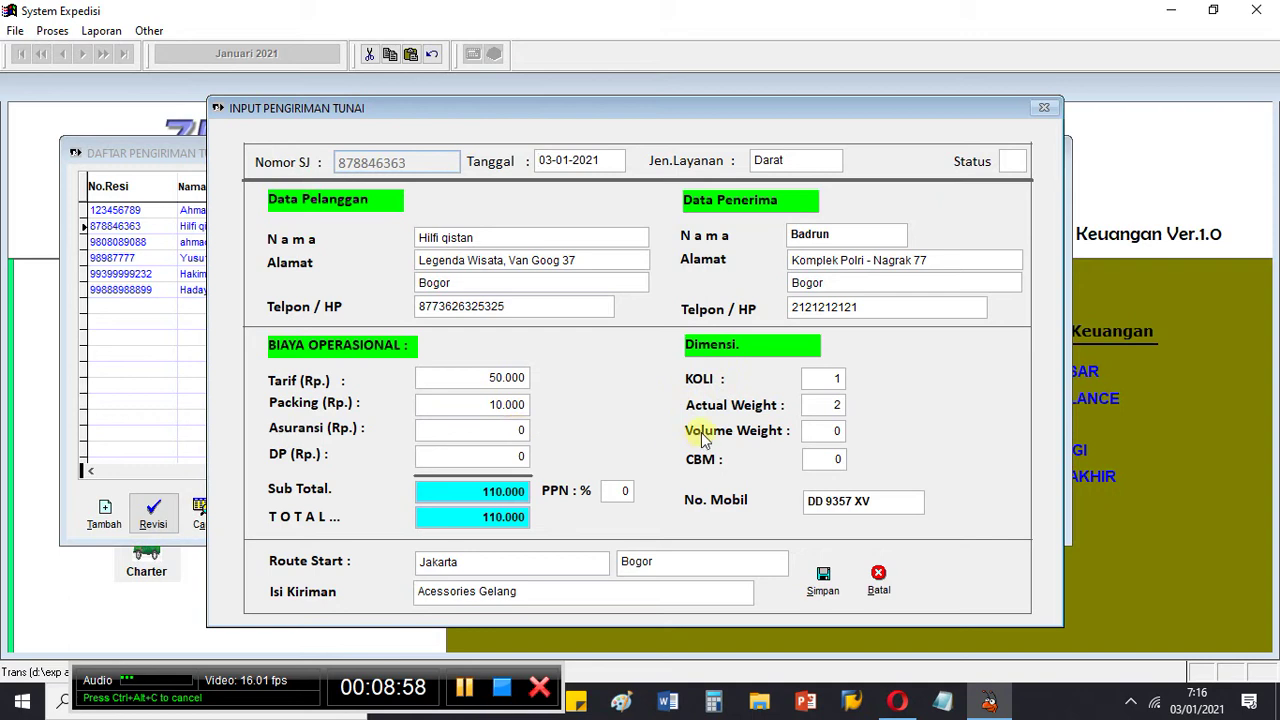
left_click(834, 379)
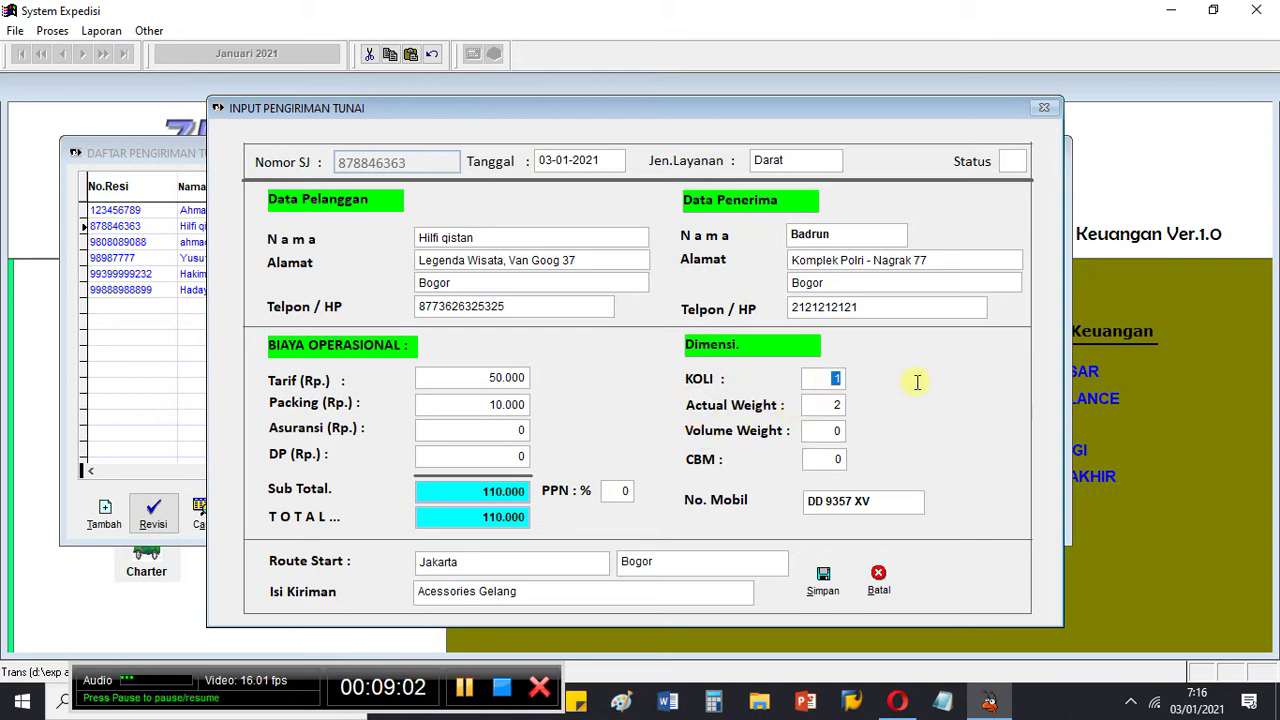
type("2")
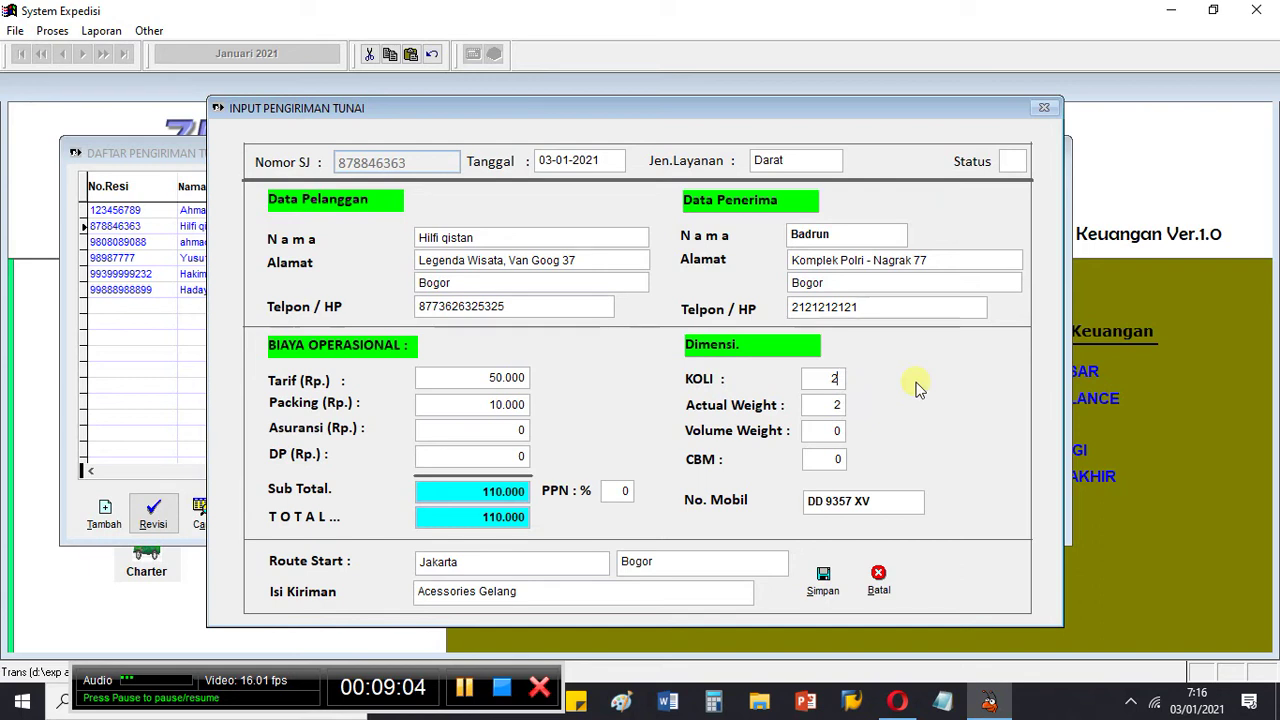
left_click(826, 590)
left_click(610, 414)
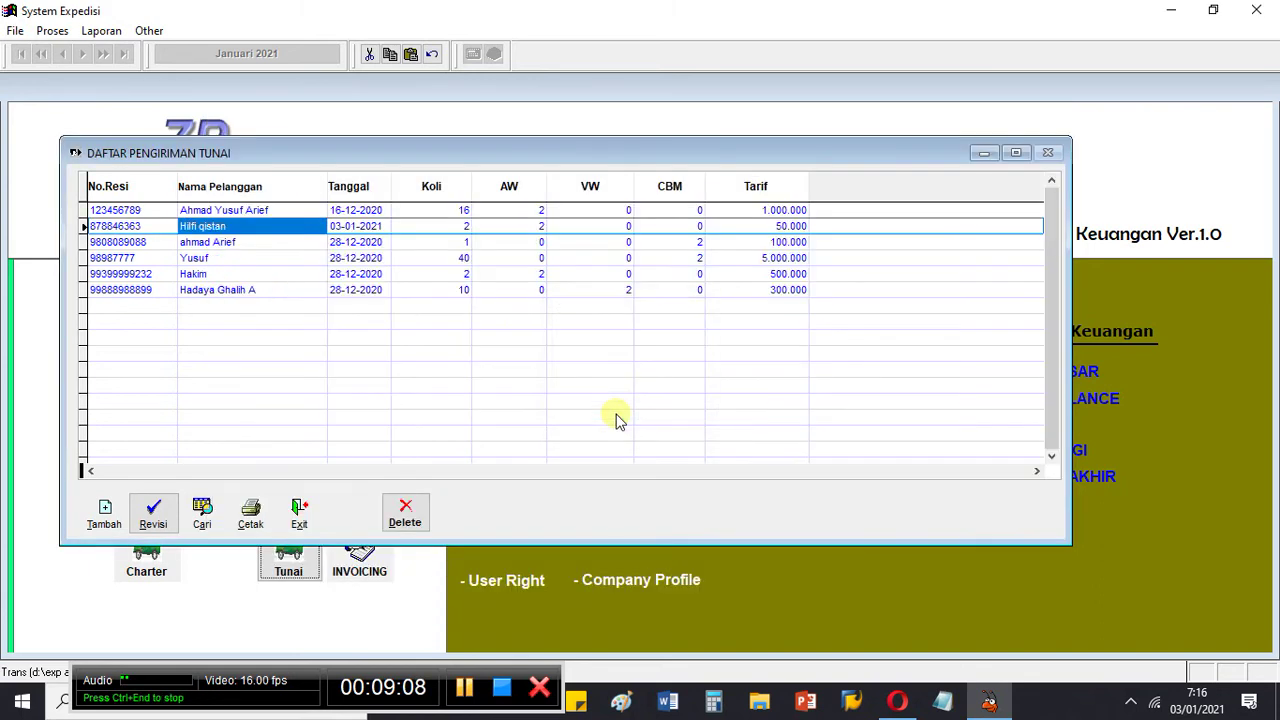
Step: Check the new row's Koli and AW values, then reopen Daftar Pengiriman Tunai with the 03-01-2021 entry last
left_click(466, 227)
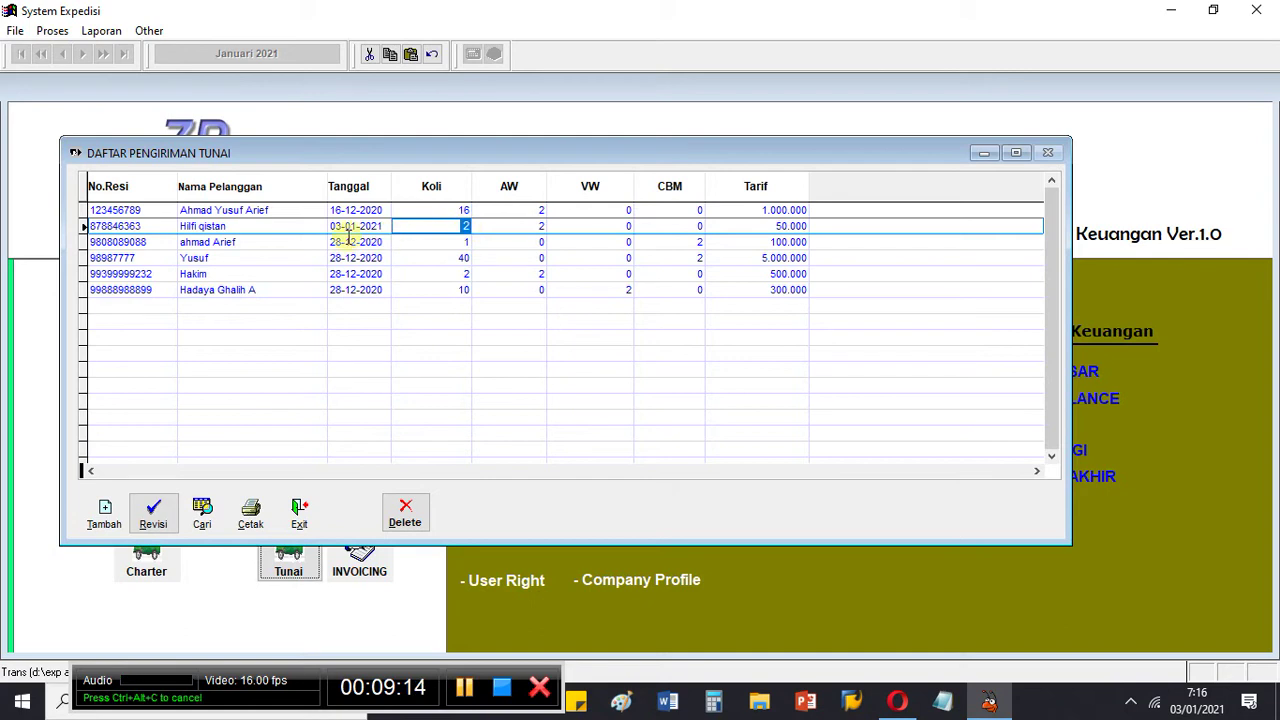
left_click(530, 227)
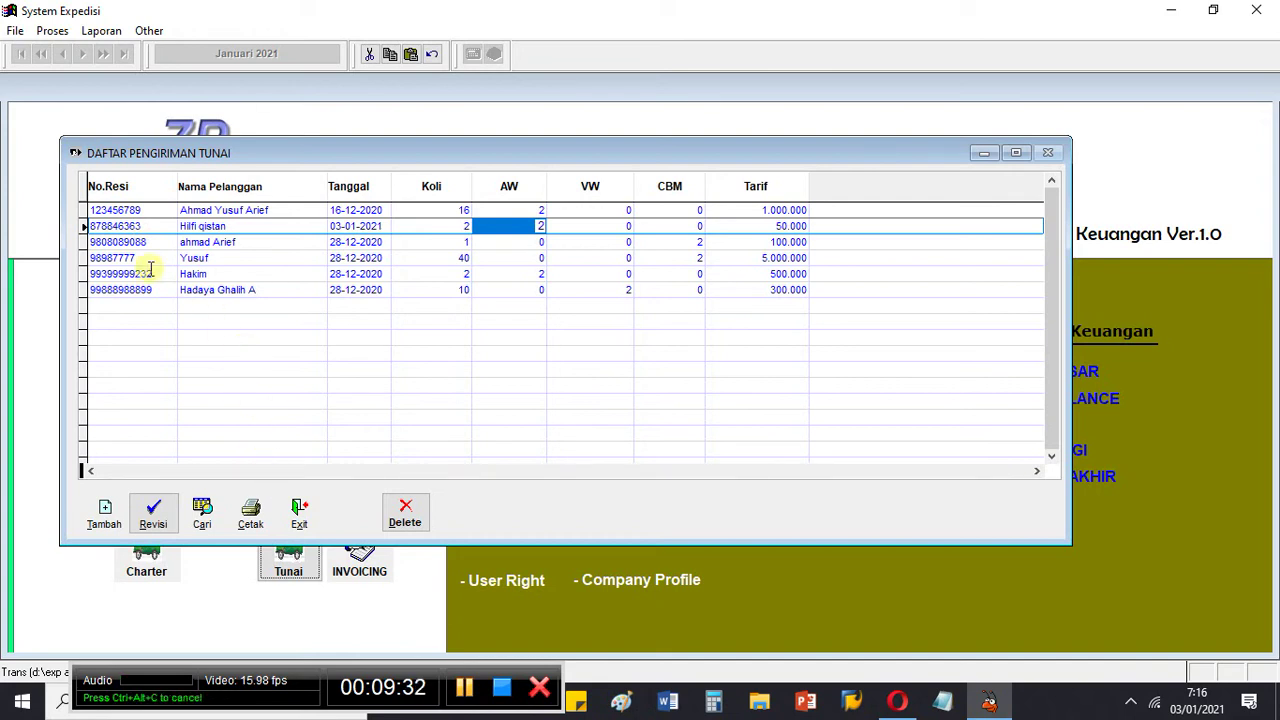
double_click(407, 160)
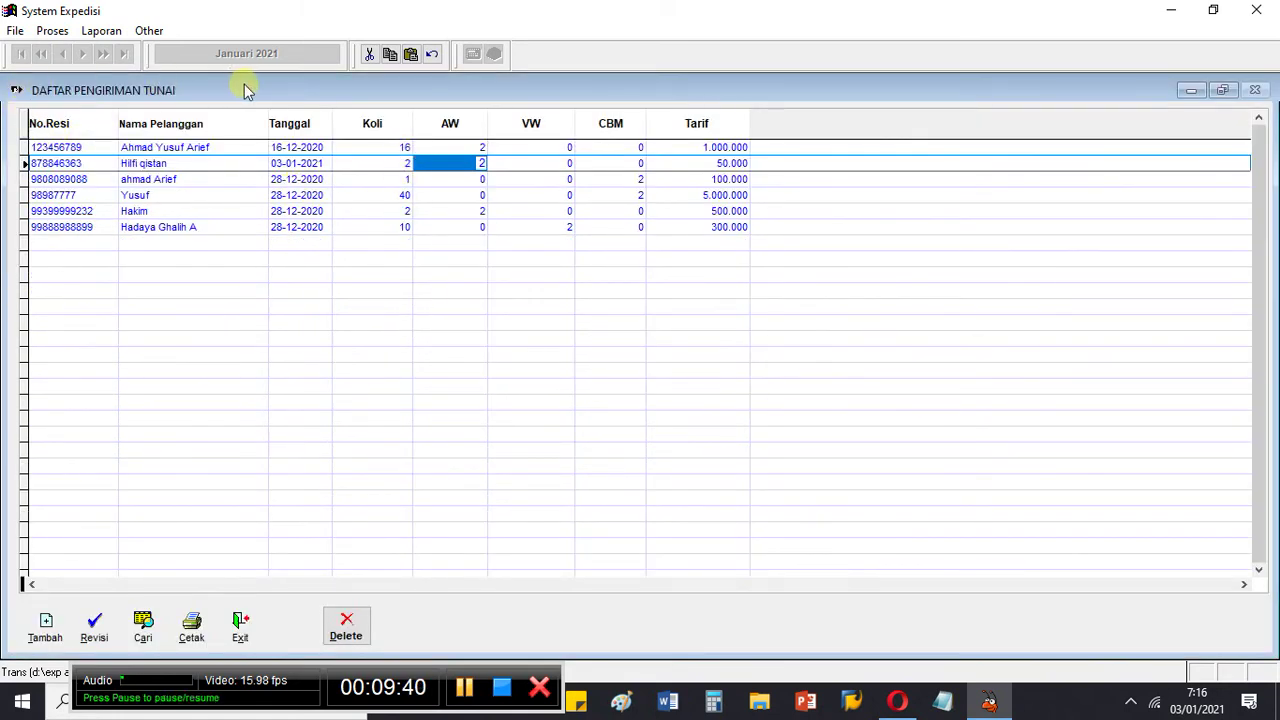
key("Escape")
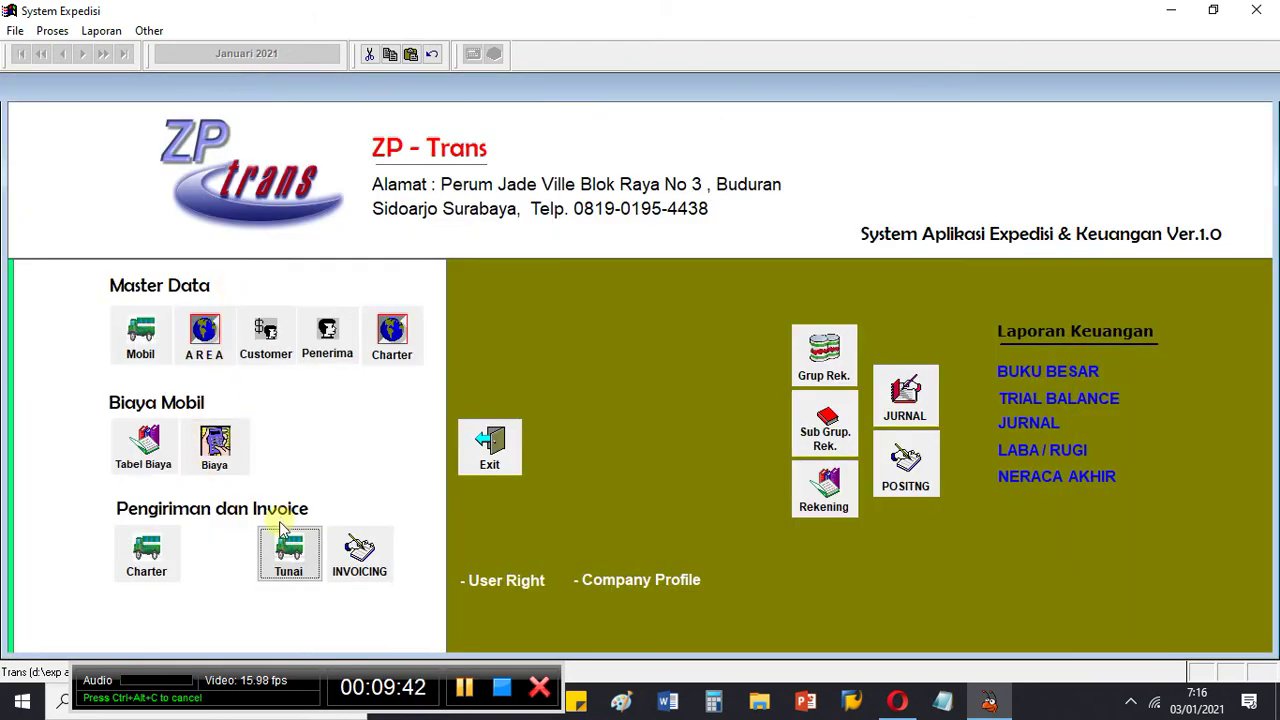
left_click(283, 550)
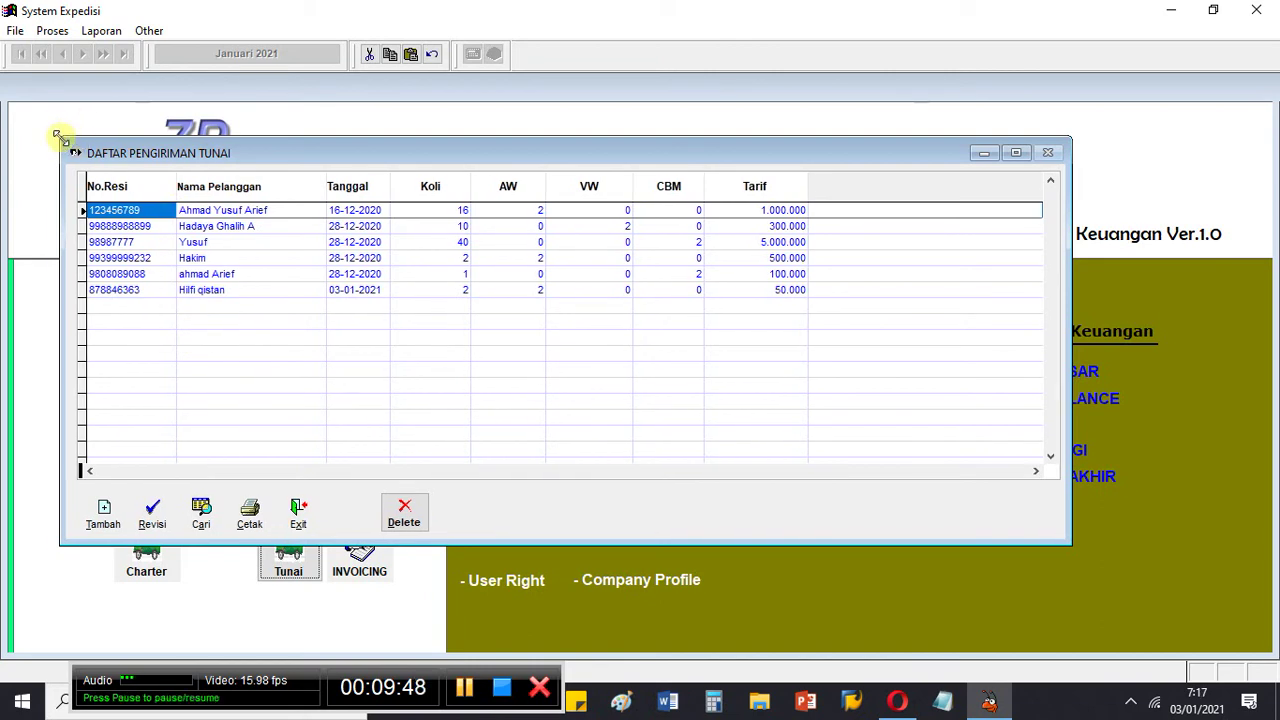
left_click_drag(60, 136, 50, 125)
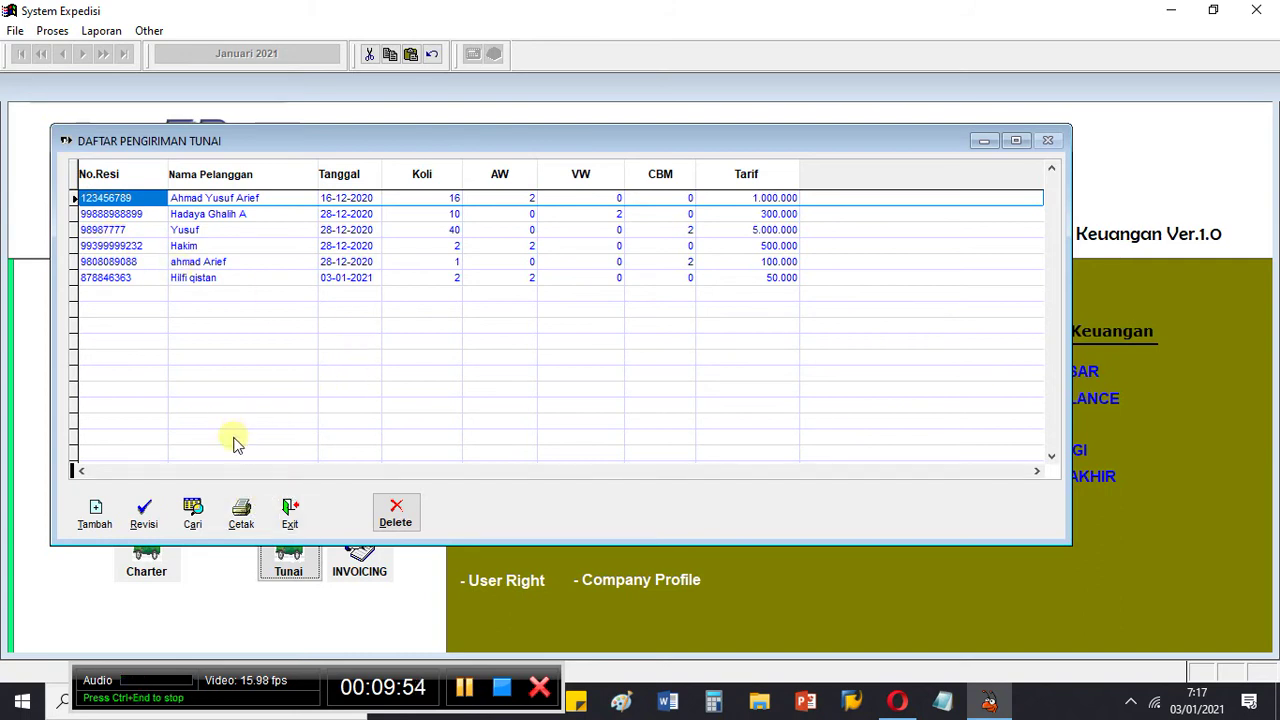
Step: Preview the enlarged cash shipment report totalling 6.950.000, then close it and the Cetak dialog
left_click(243, 515)
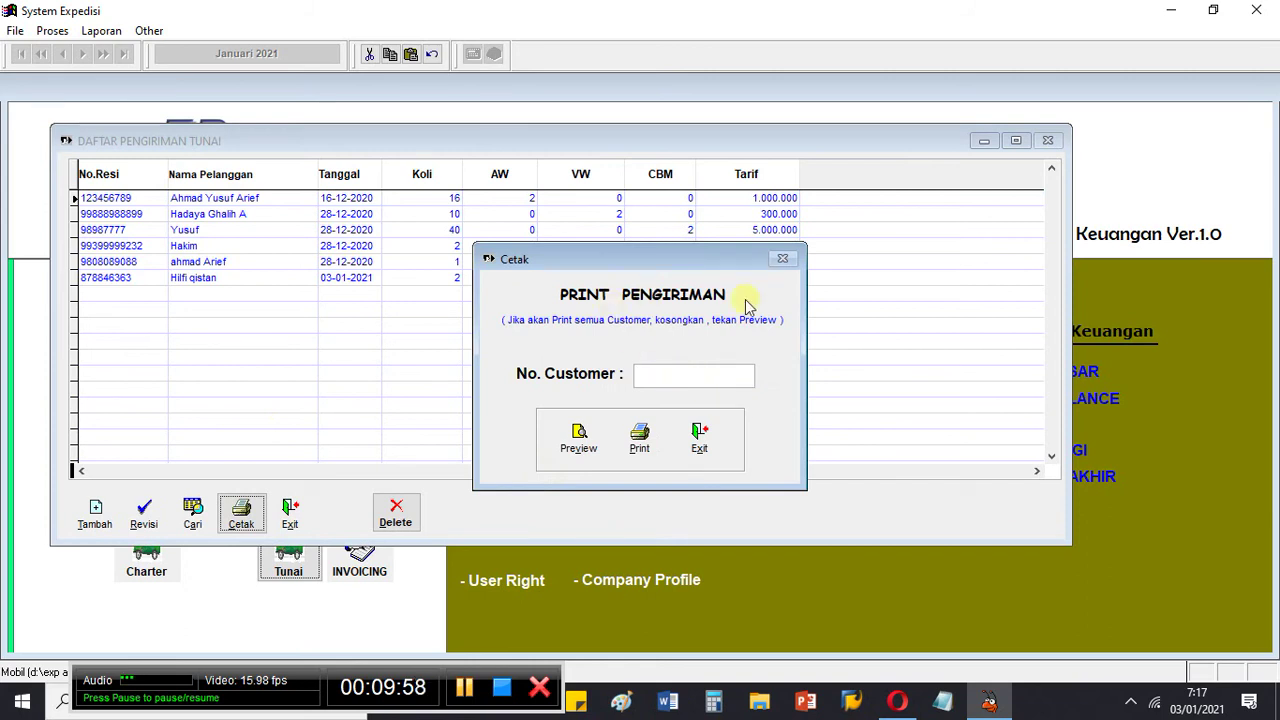
left_click(588, 444)
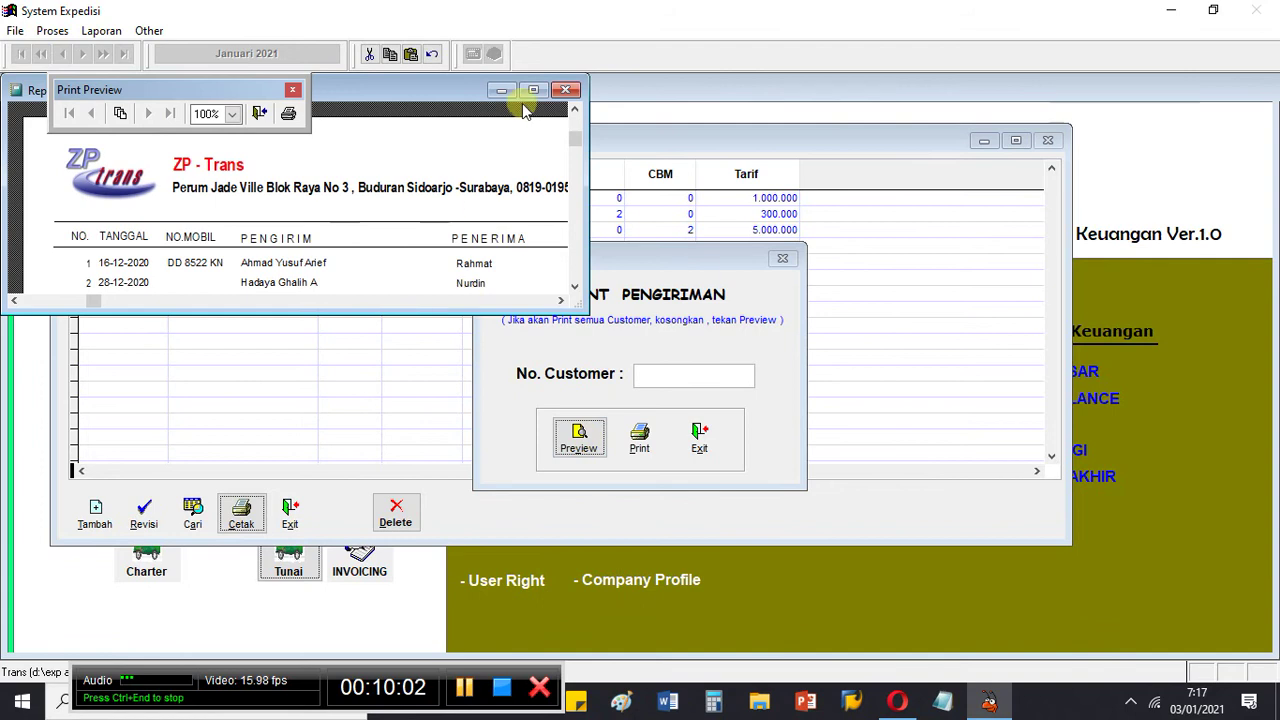
left_click_drag(577, 307, 1020, 474)
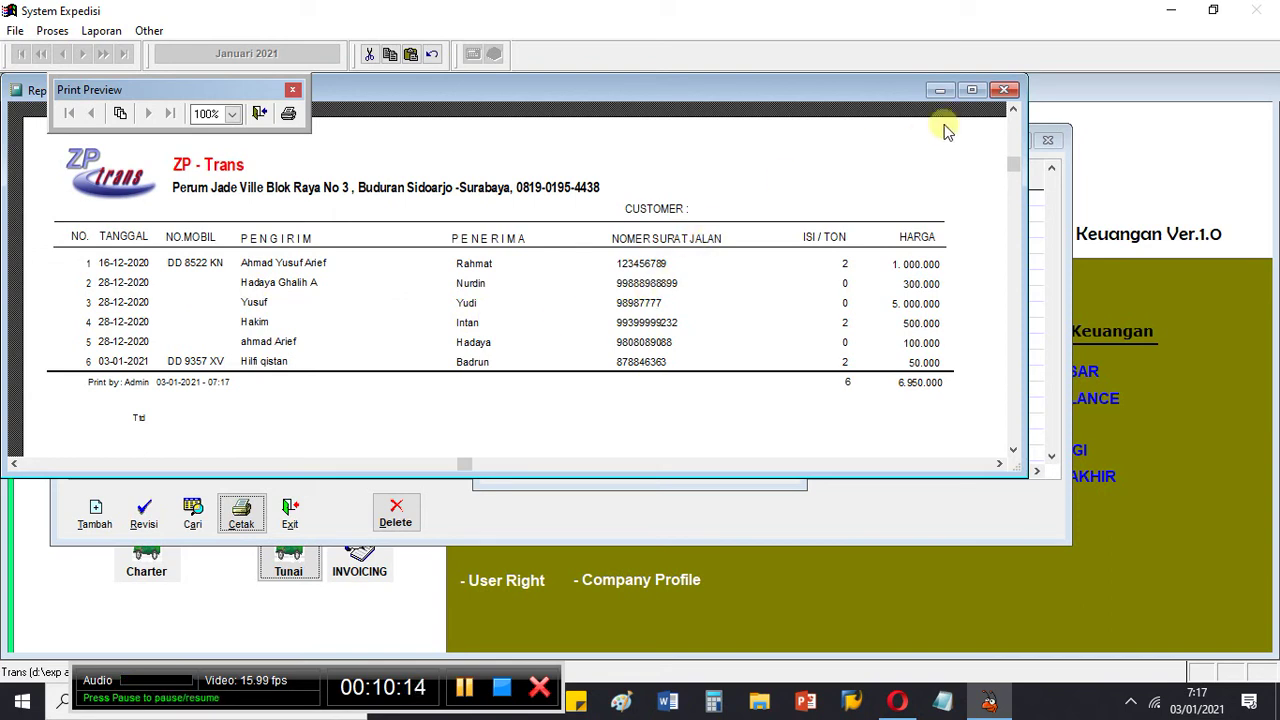
left_click(1004, 90)
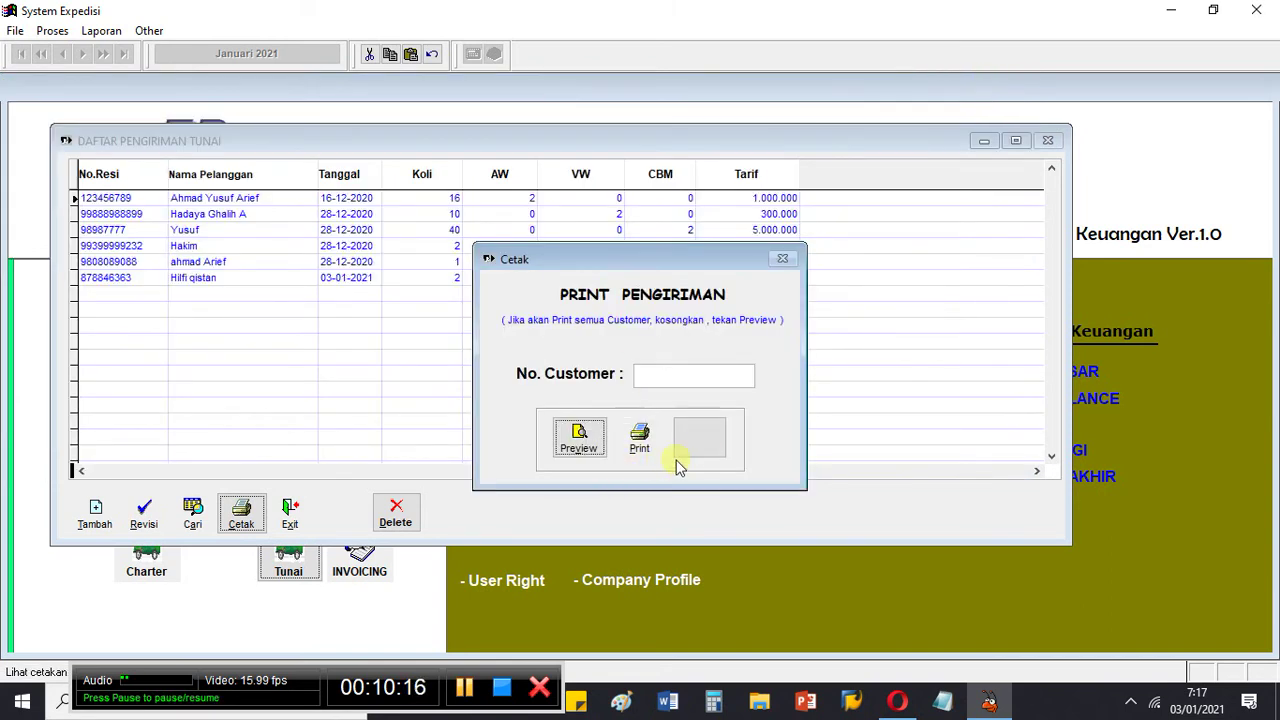
left_click(695, 450)
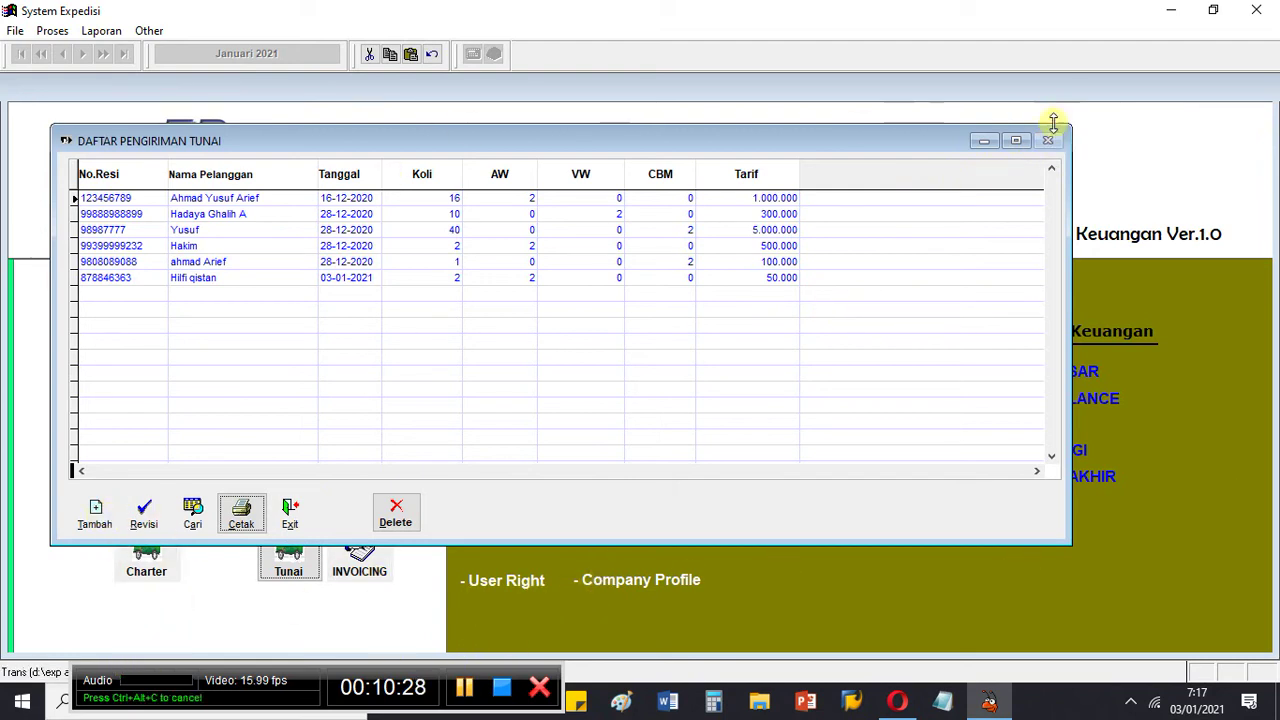
left_click(294, 571)
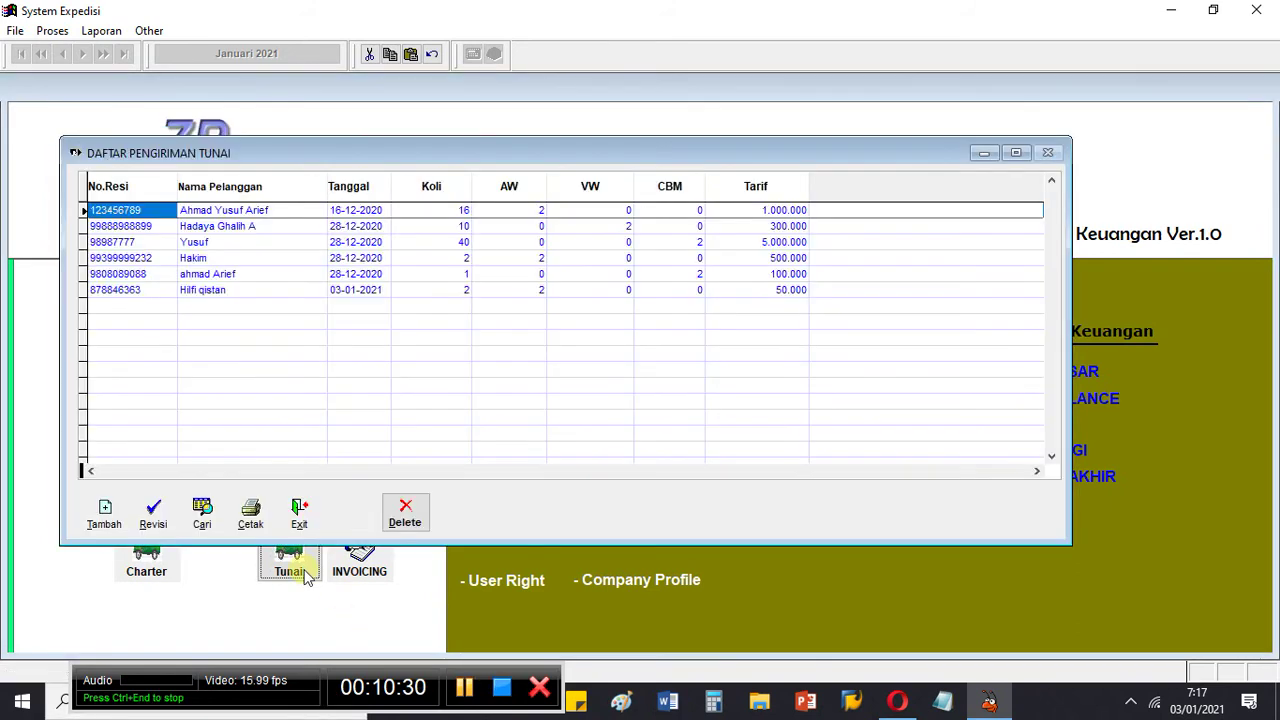
Step: Close Daftar Pengiriman Tunai and open the INVOICING list showing invoices 00001 to 00003
left_click(299, 510)
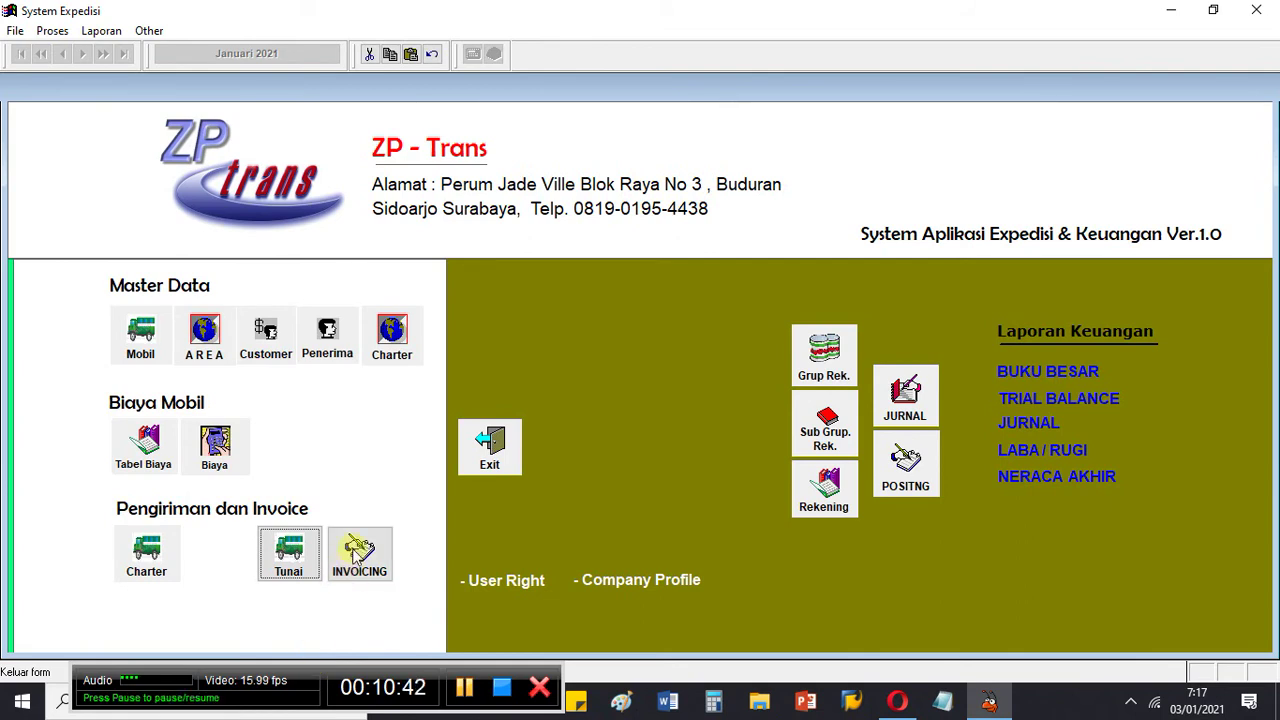
left_click(355, 556)
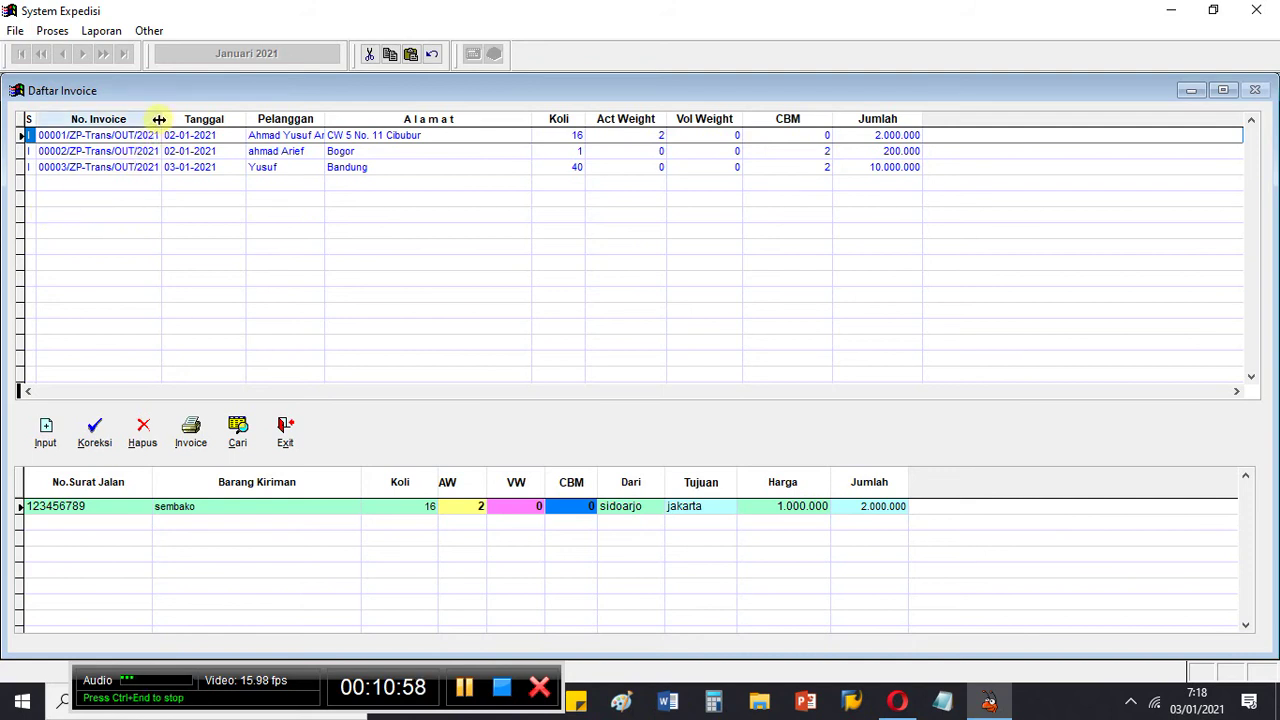
Step: Widen the No. Invoice column, browse invoices 00001–00003's shipment details, then open a blank Input Invoice form
left_click_drag(160, 119, 187, 126)
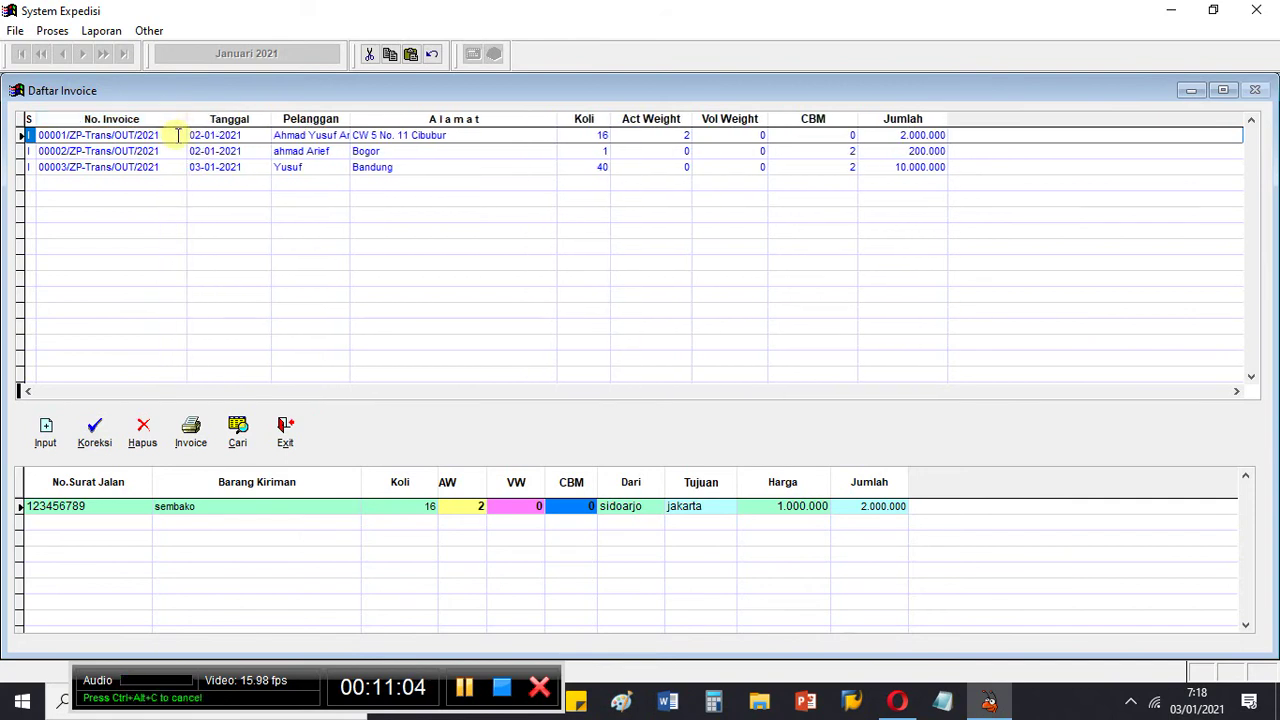
left_click(178, 135)
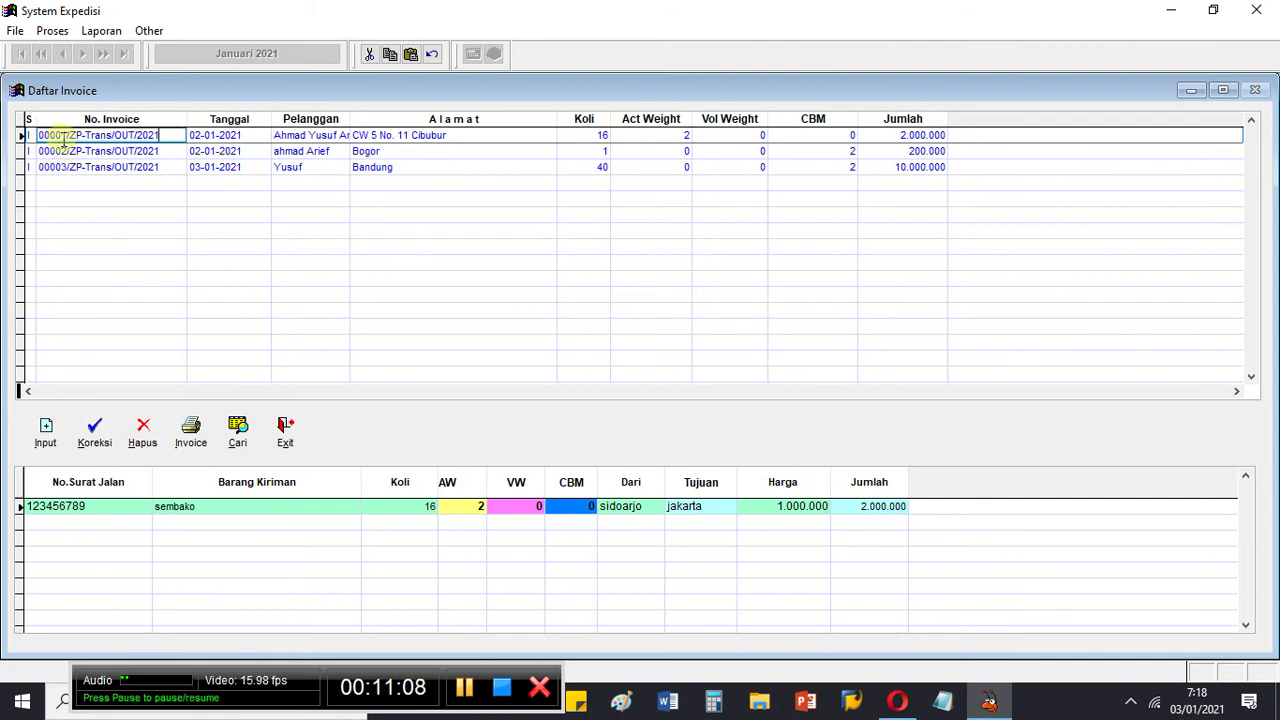
left_click(163, 167)
key("Up")
key("Up")
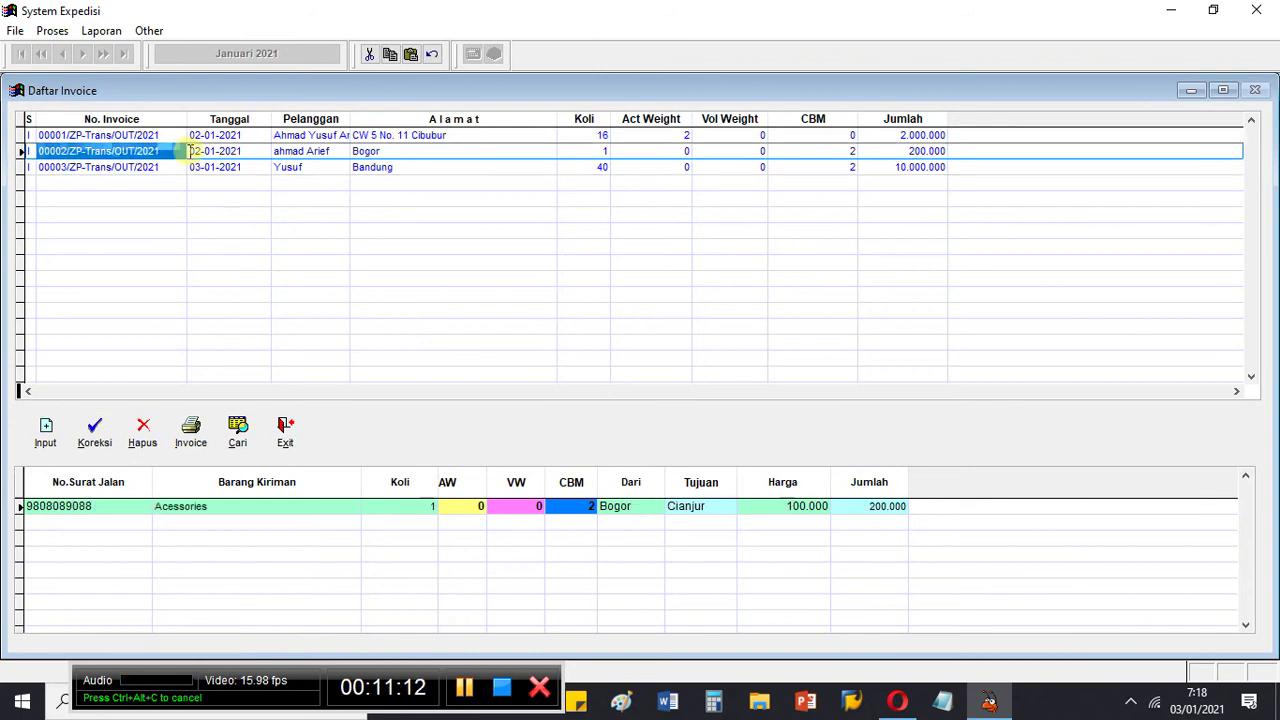
key("Down")
key("Down")
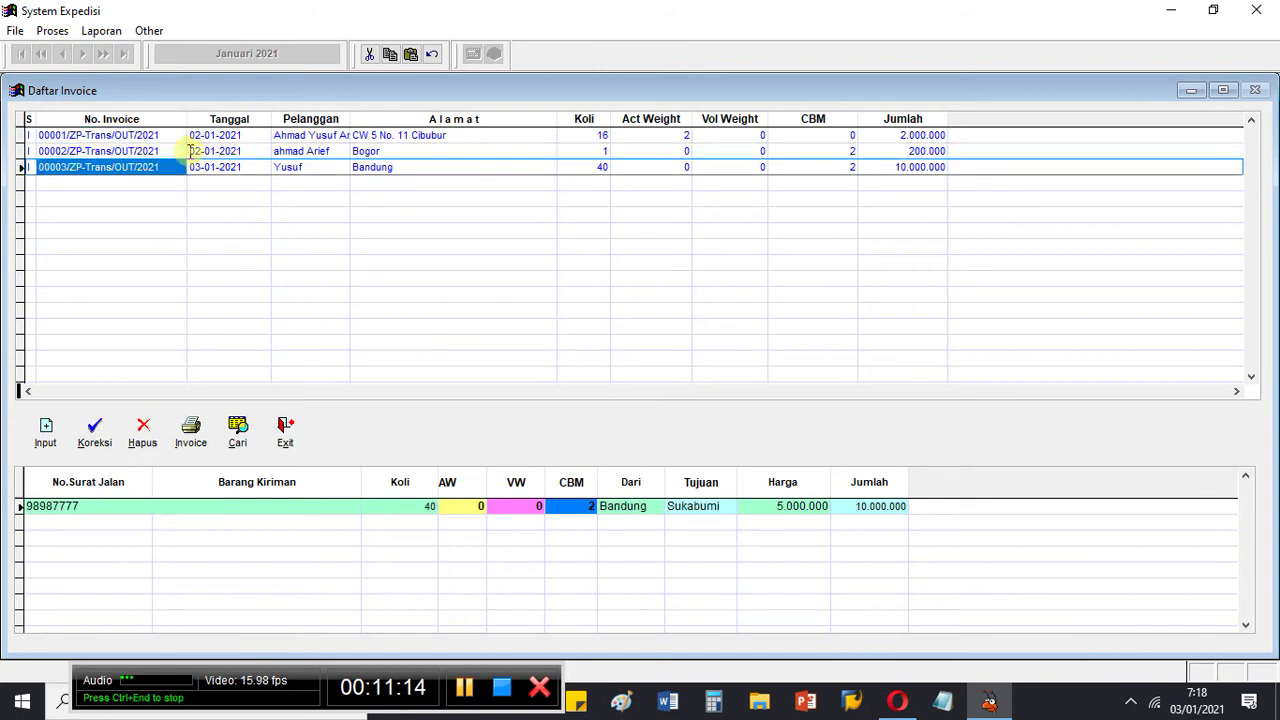
key("Up")
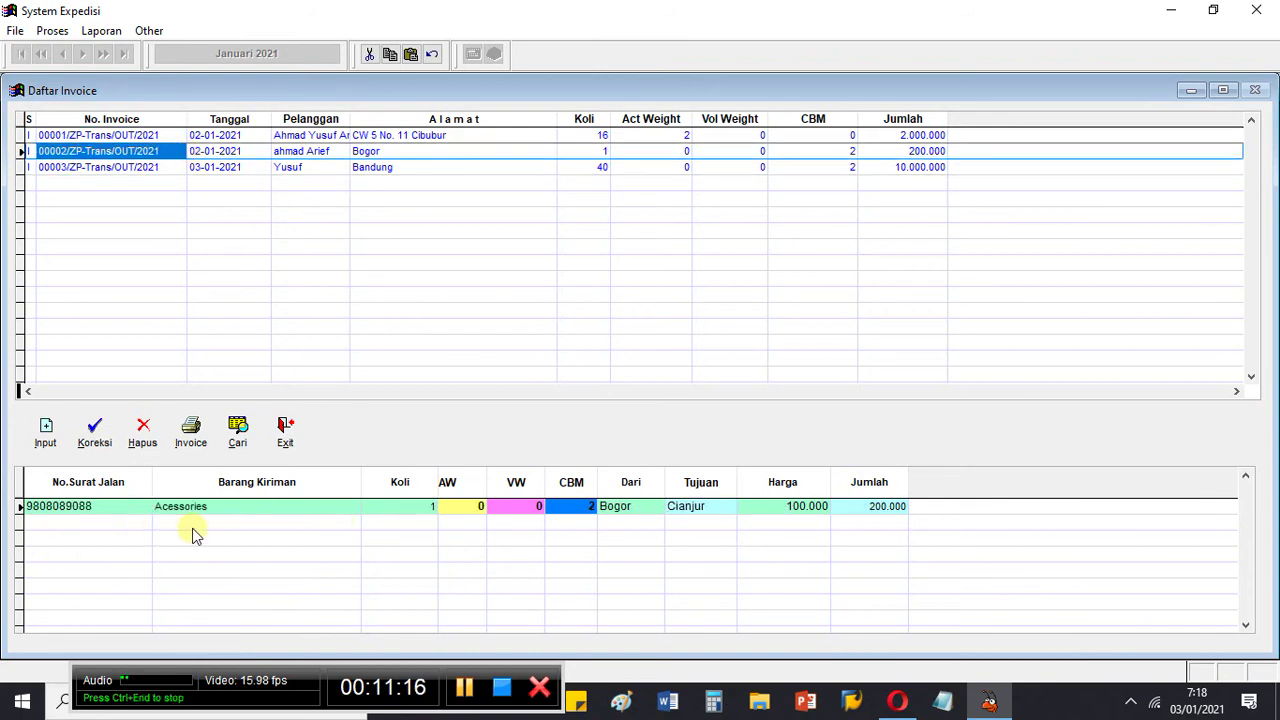
key("Up")
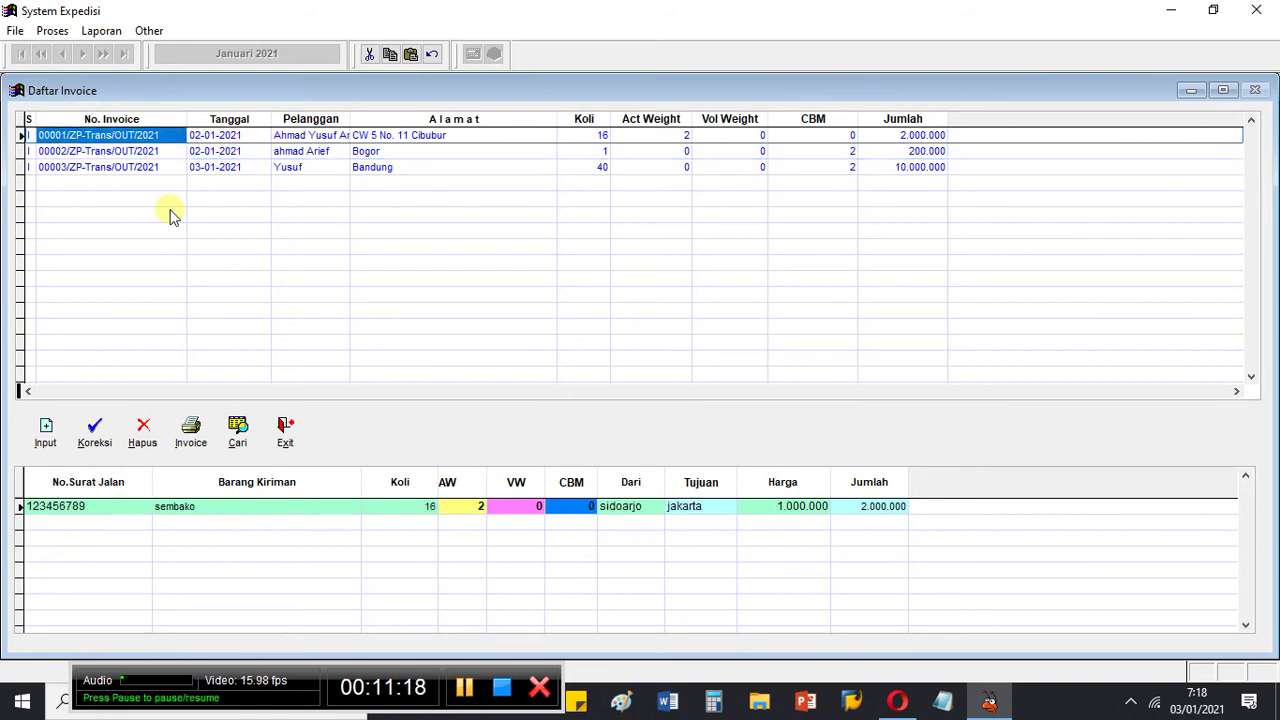
key("Down")
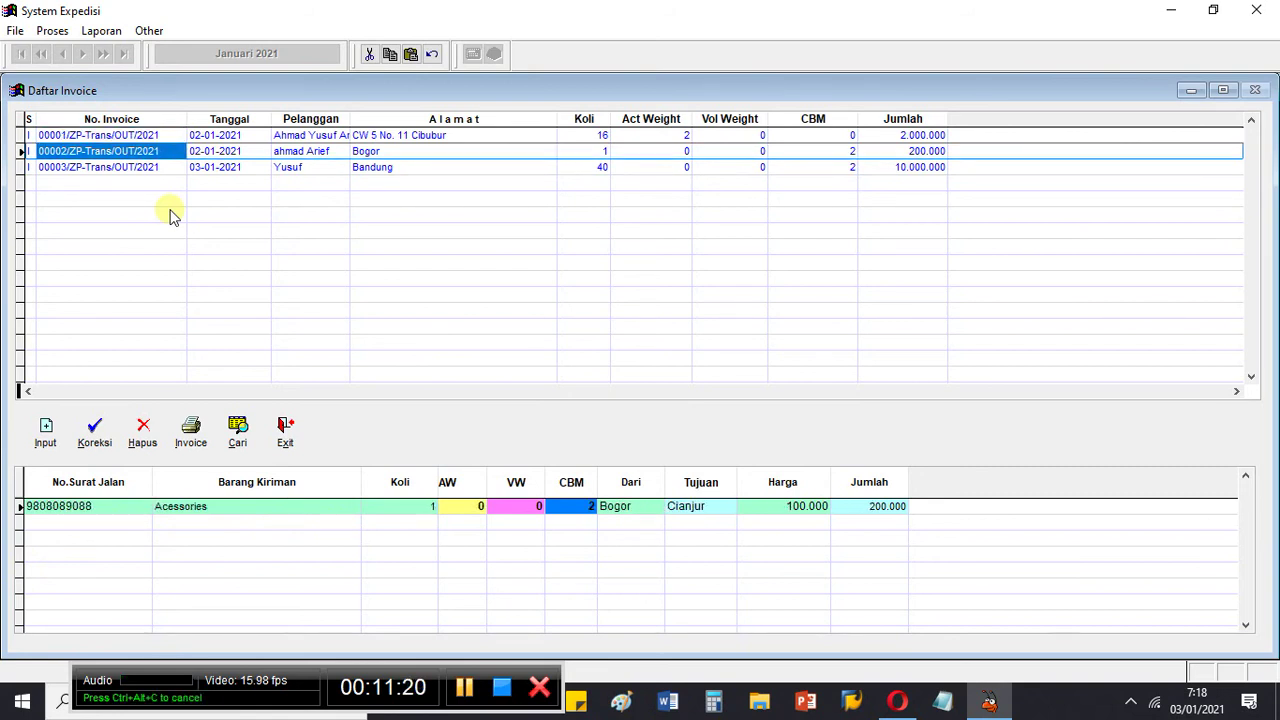
key("Up")
key("Down")
key("Up")
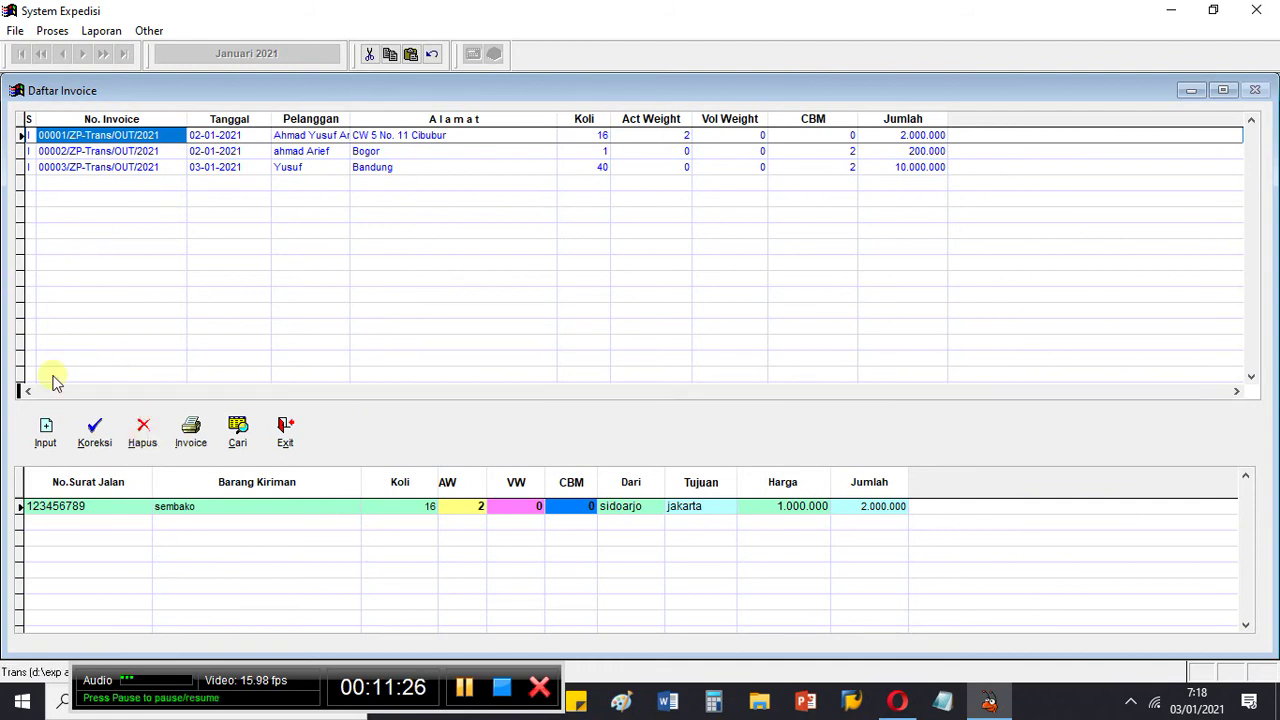
left_click(47, 432)
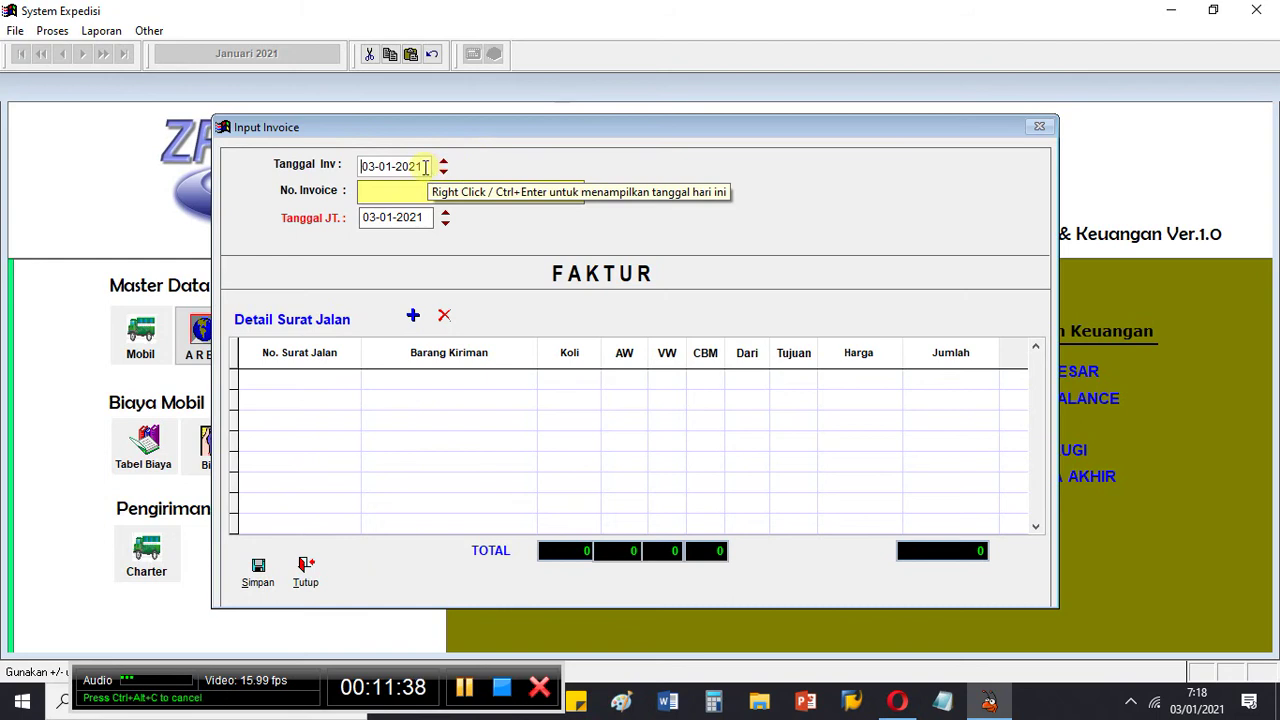
Step: Generate invoice number 00004/ZP-Trans/OUT/2021 dated 03-01-2021 and add one empty detail row
key("Return")
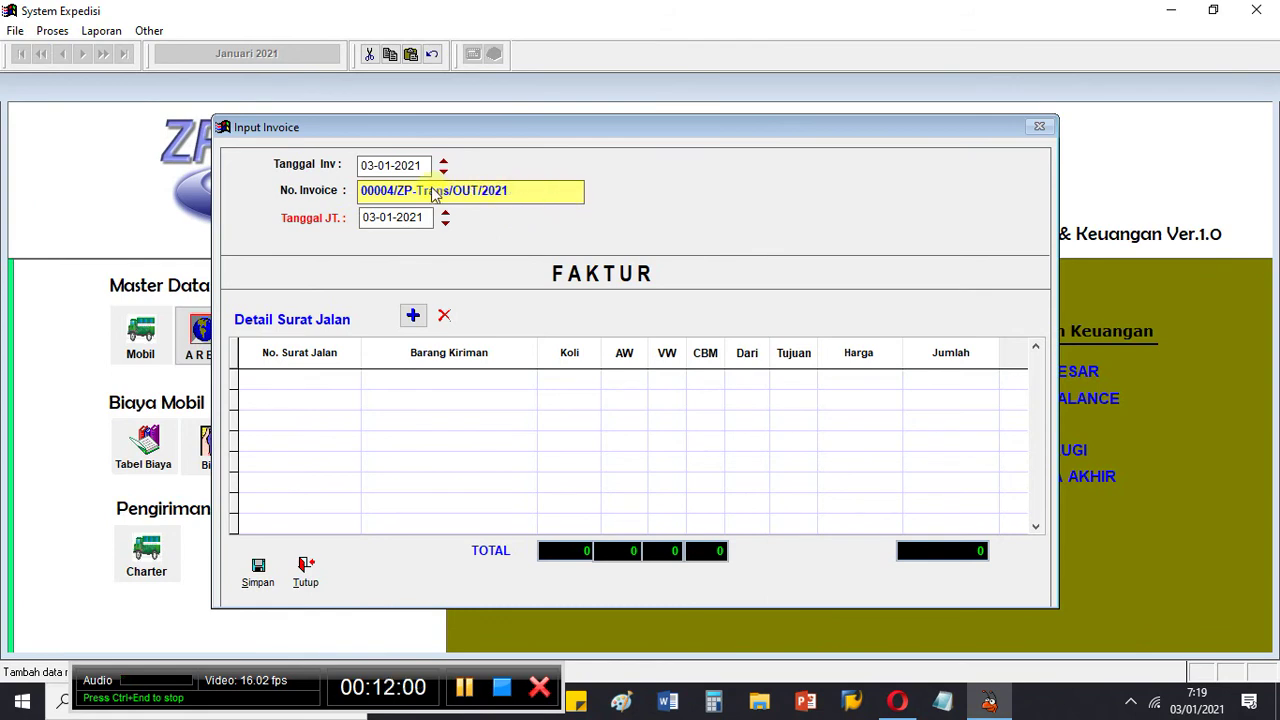
left_click(397, 217)
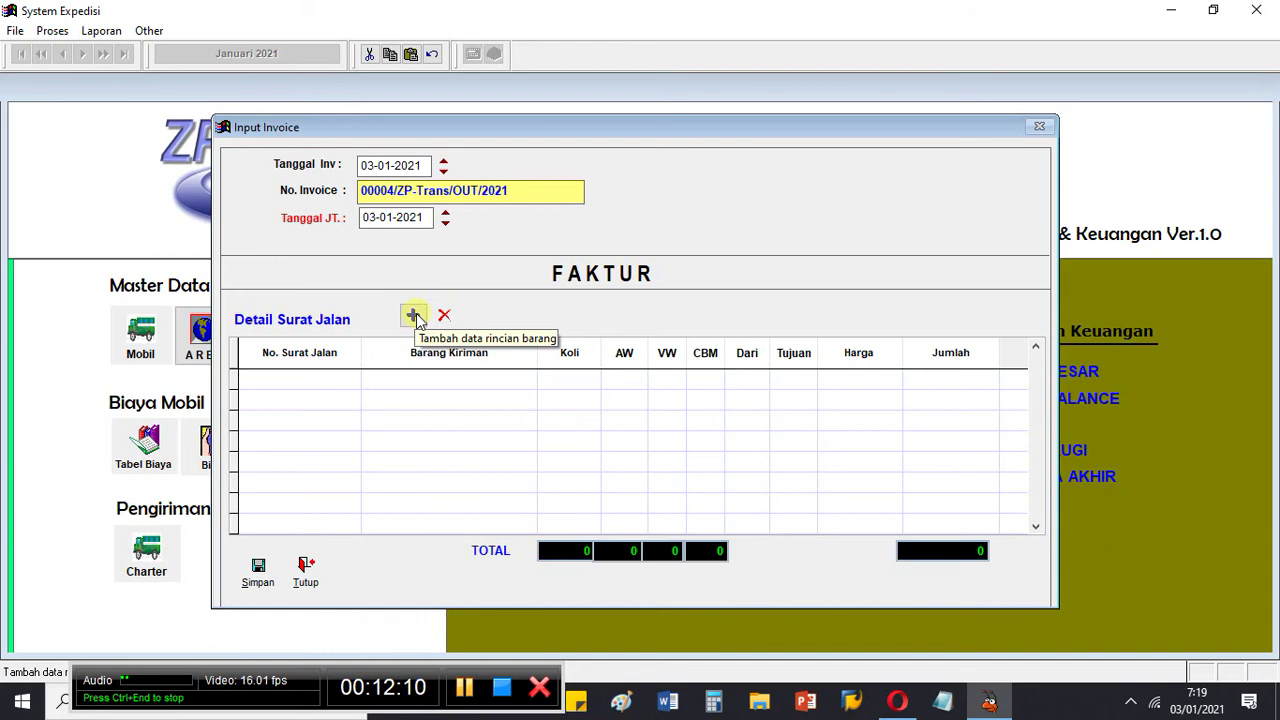
left_click(414, 317)
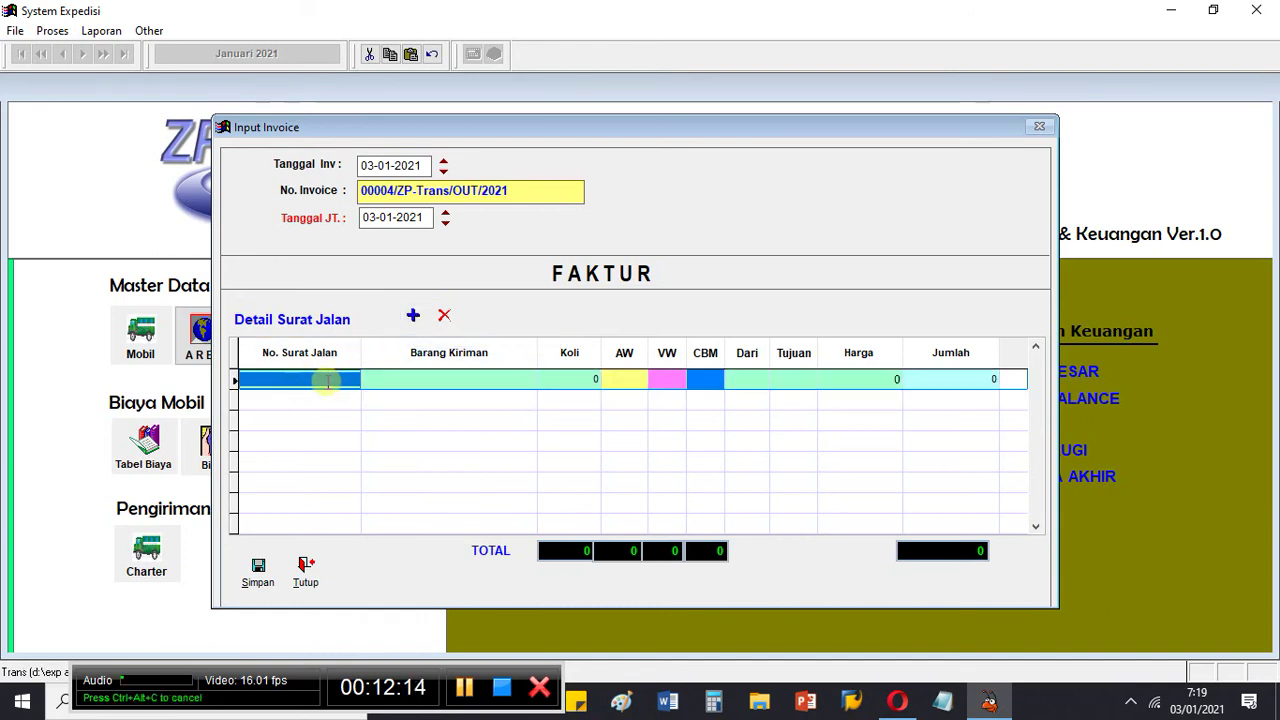
Step: Pick AWB 878846363 from Daftar AWB to fill the line: Acessories Gelang, Jakarta to Bogor, Koli 2, 100.000
left_click(328, 381)
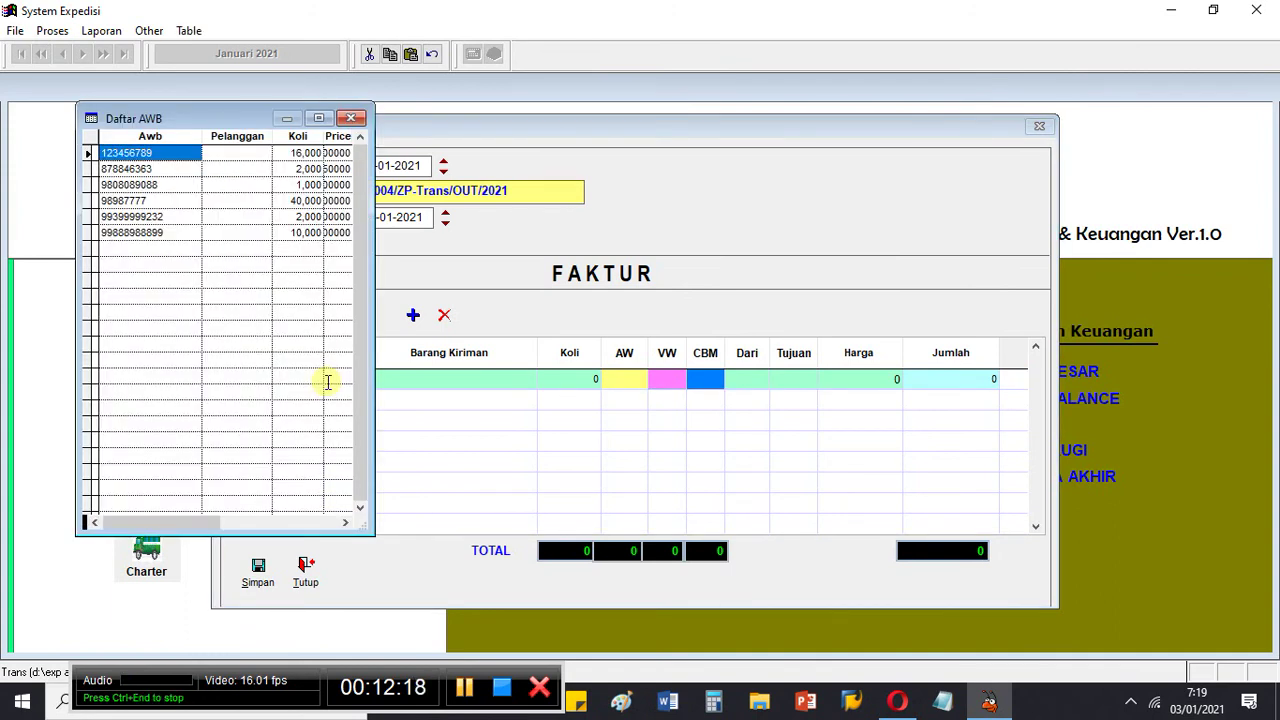
key("Down")
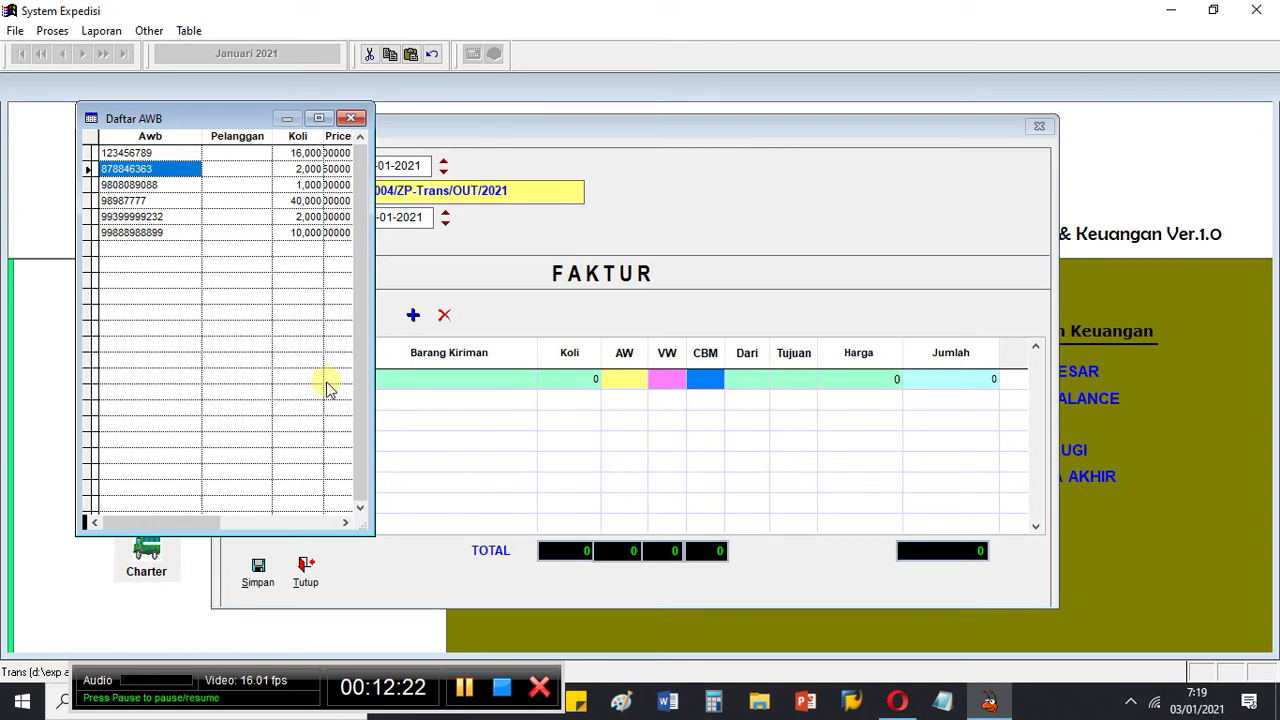
key("Down")
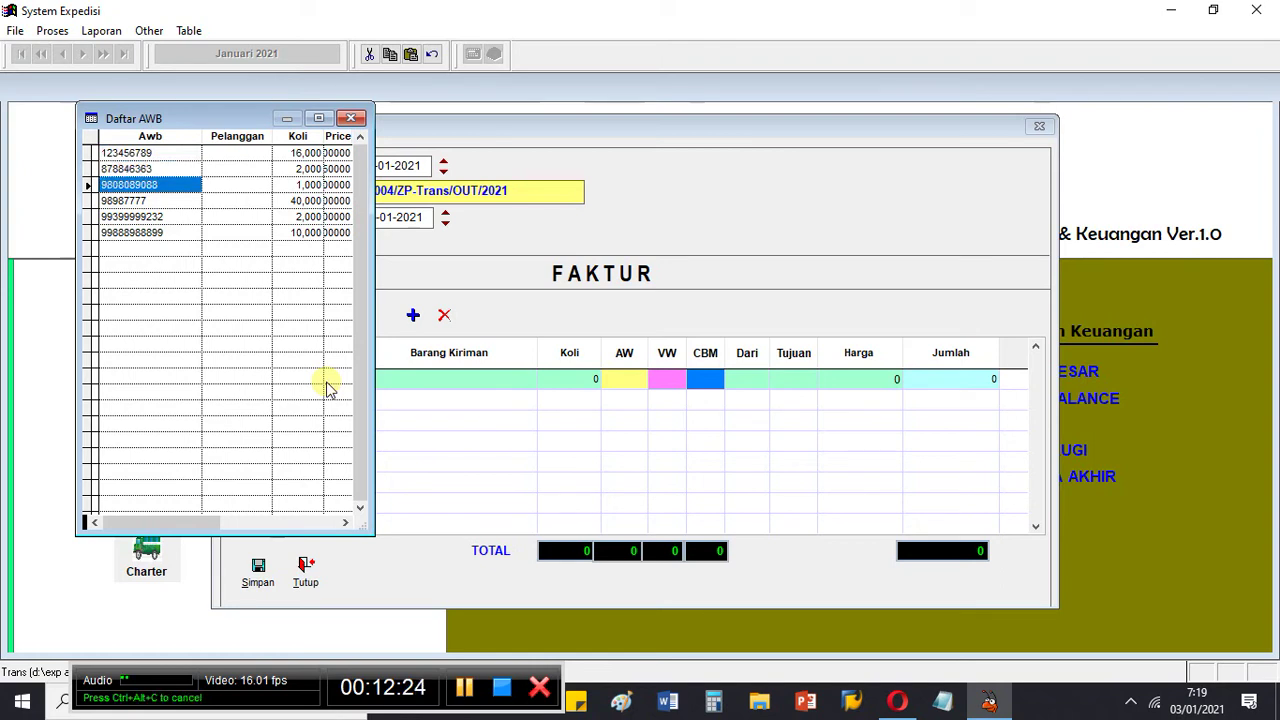
key("Down")
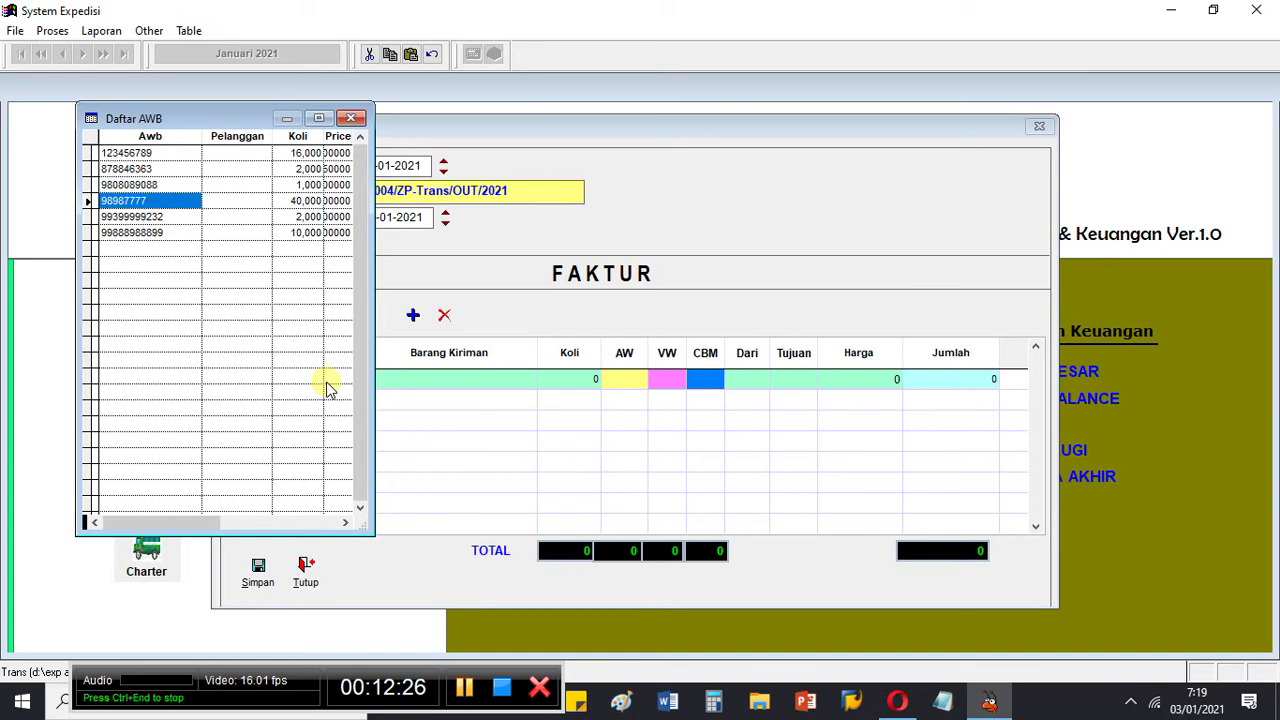
key("Down")
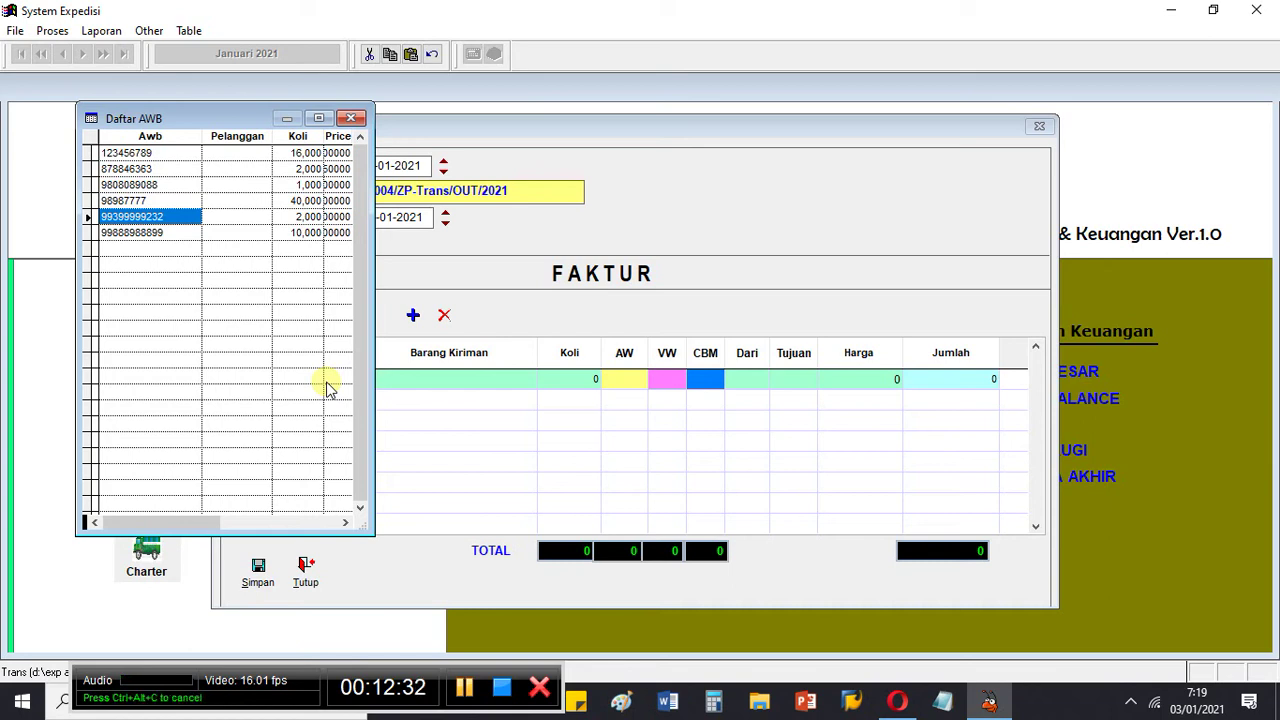
key("Up")
key("Up")
key("Up")
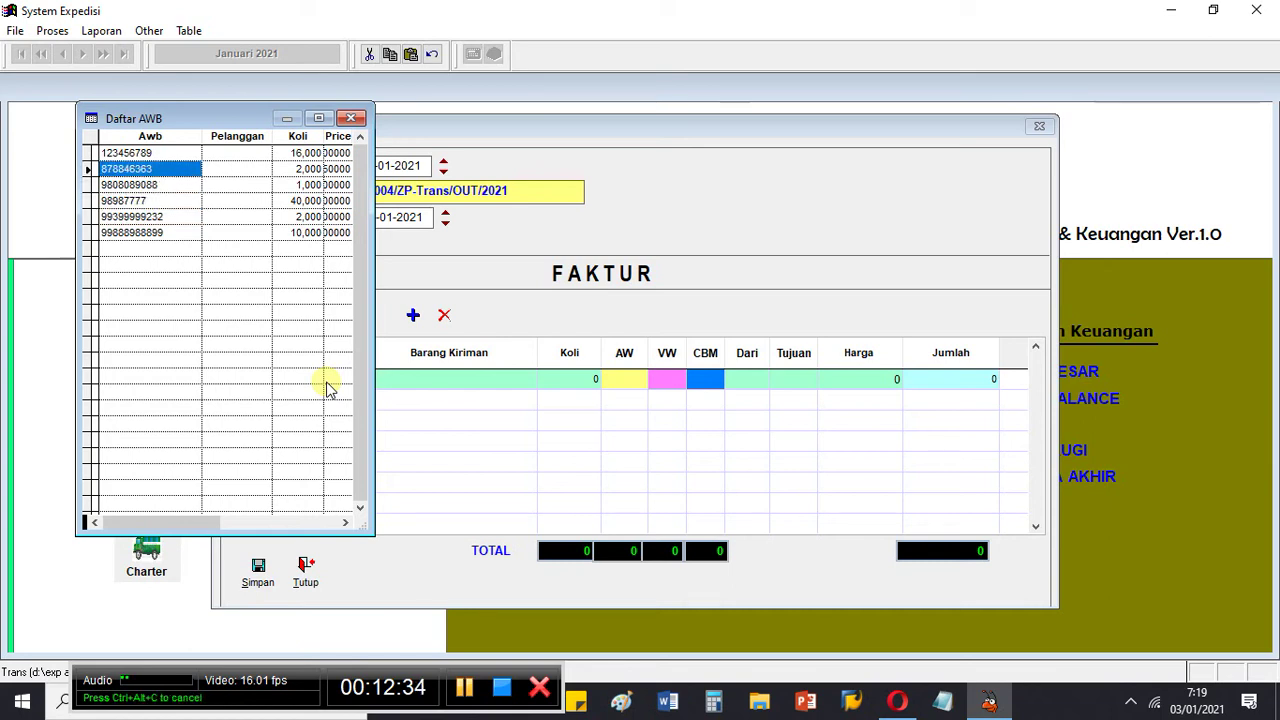
key("Right")
key("Right")
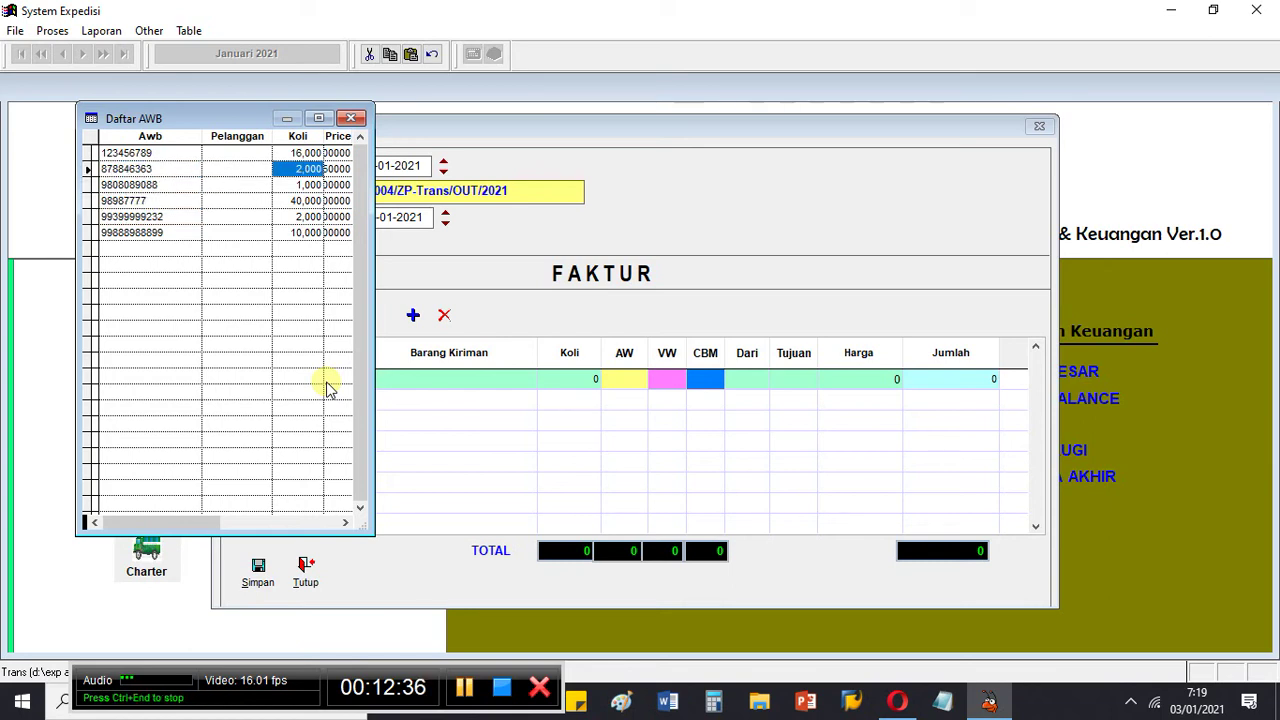
key("Down")
key("Down")
key("Down")
key("Up")
key("Up")
key("Up")
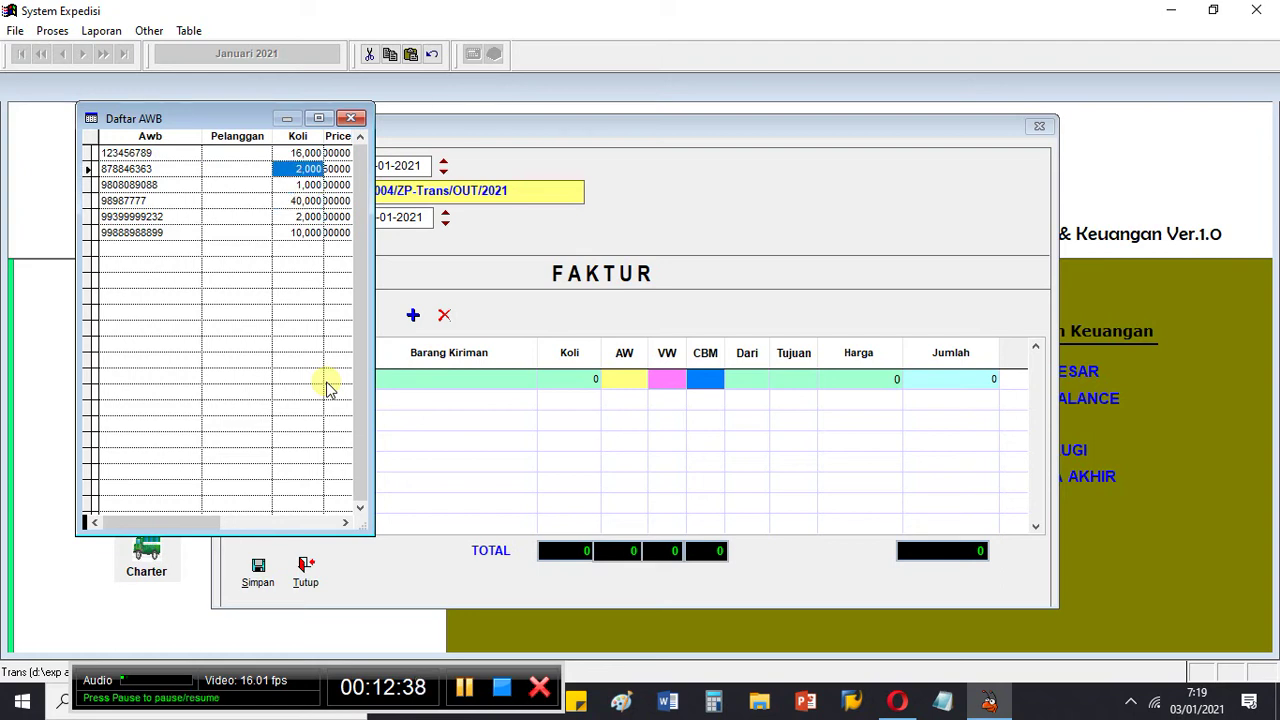
key("Right")
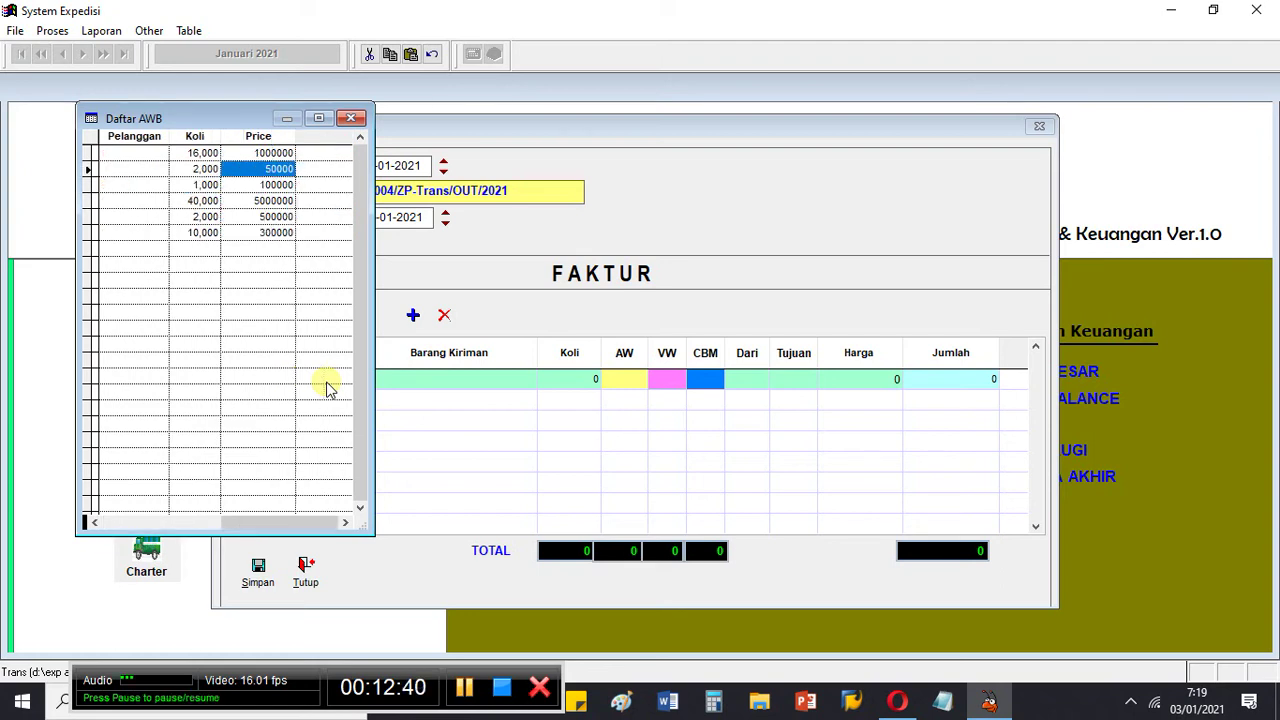
key("Home")
key("End")
key("Home")
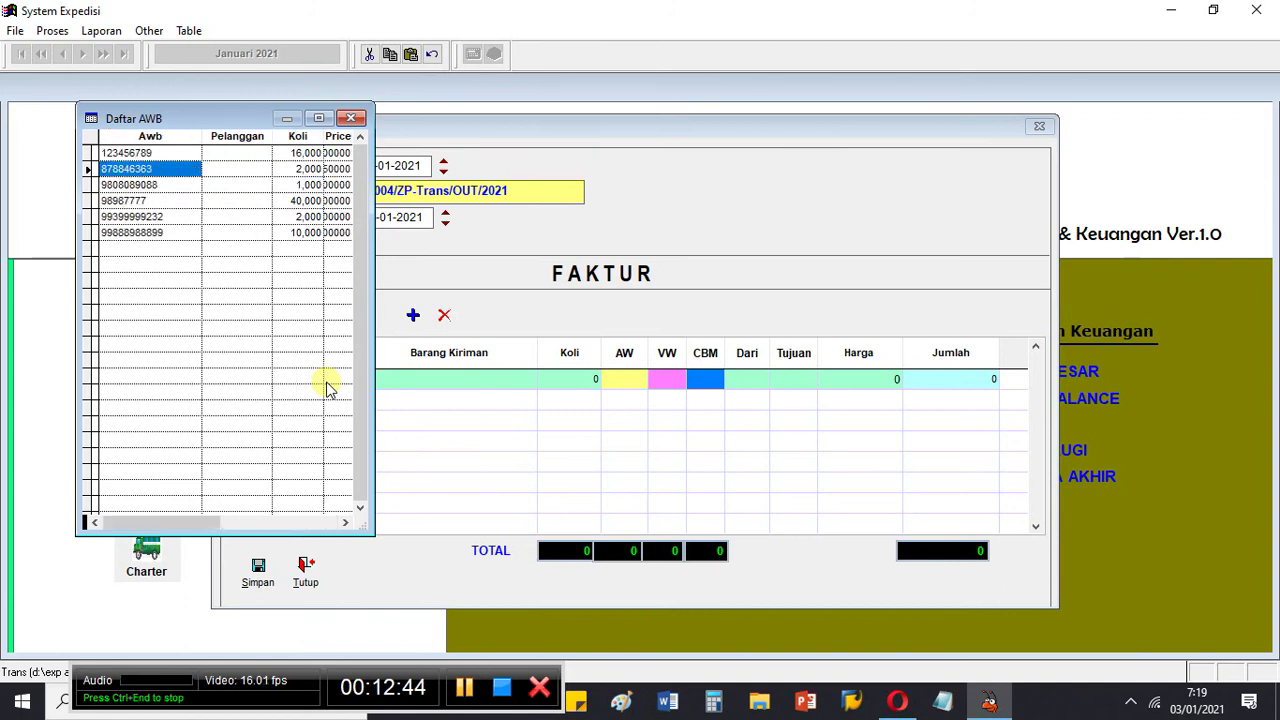
key("Return")
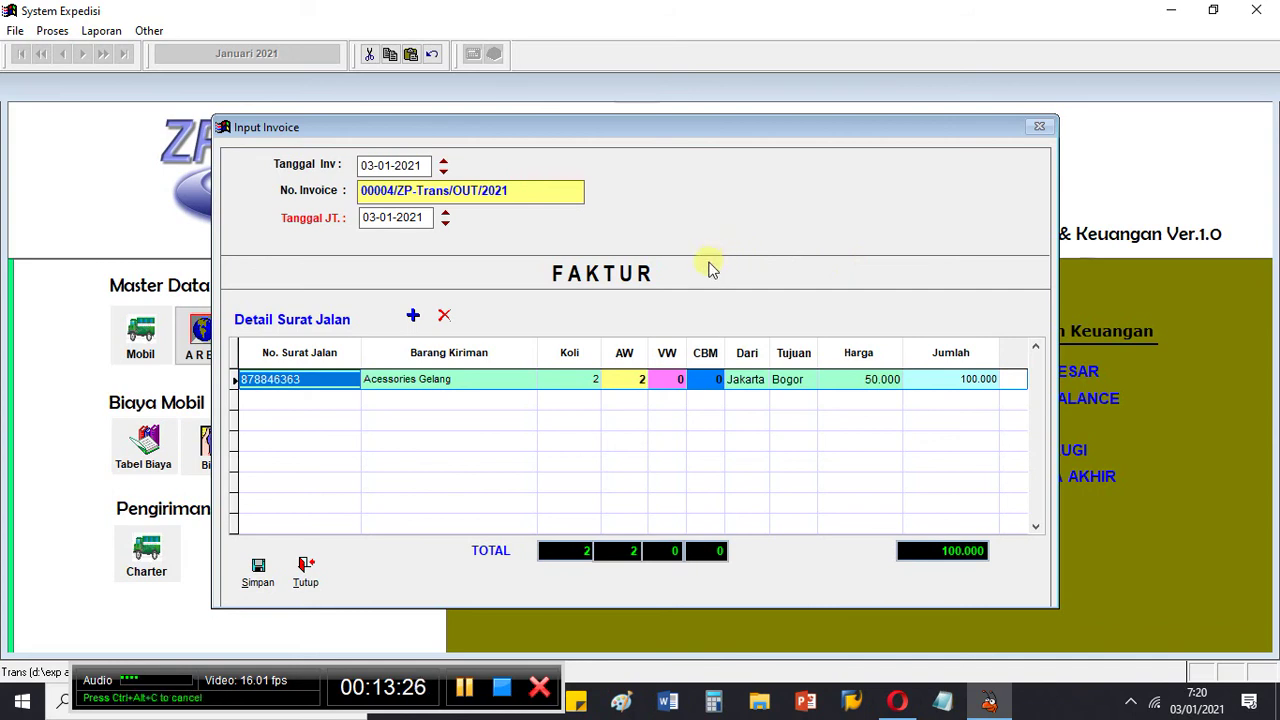
Step: Save invoice 00004 and inspect its Daftar Invoice row showing Koli 2 and Jumlah 100.000
left_click(272, 568)
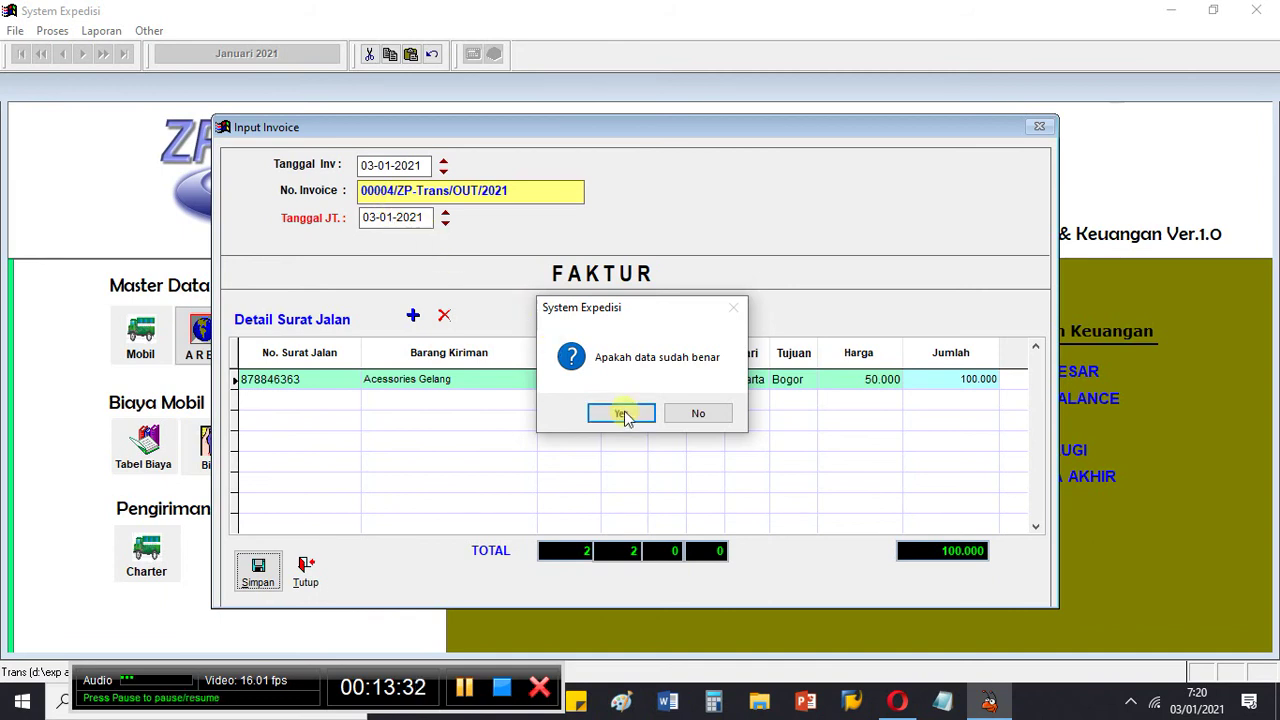
left_click(626, 416)
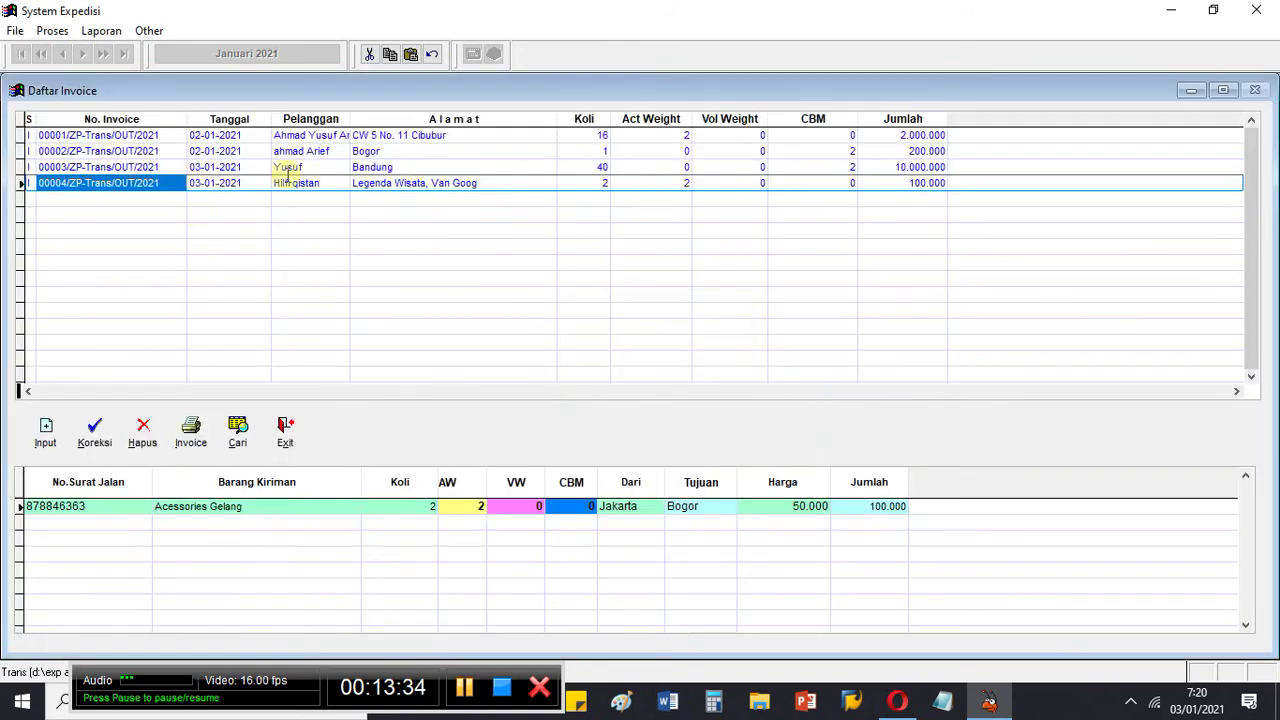
left_click(511, 180)
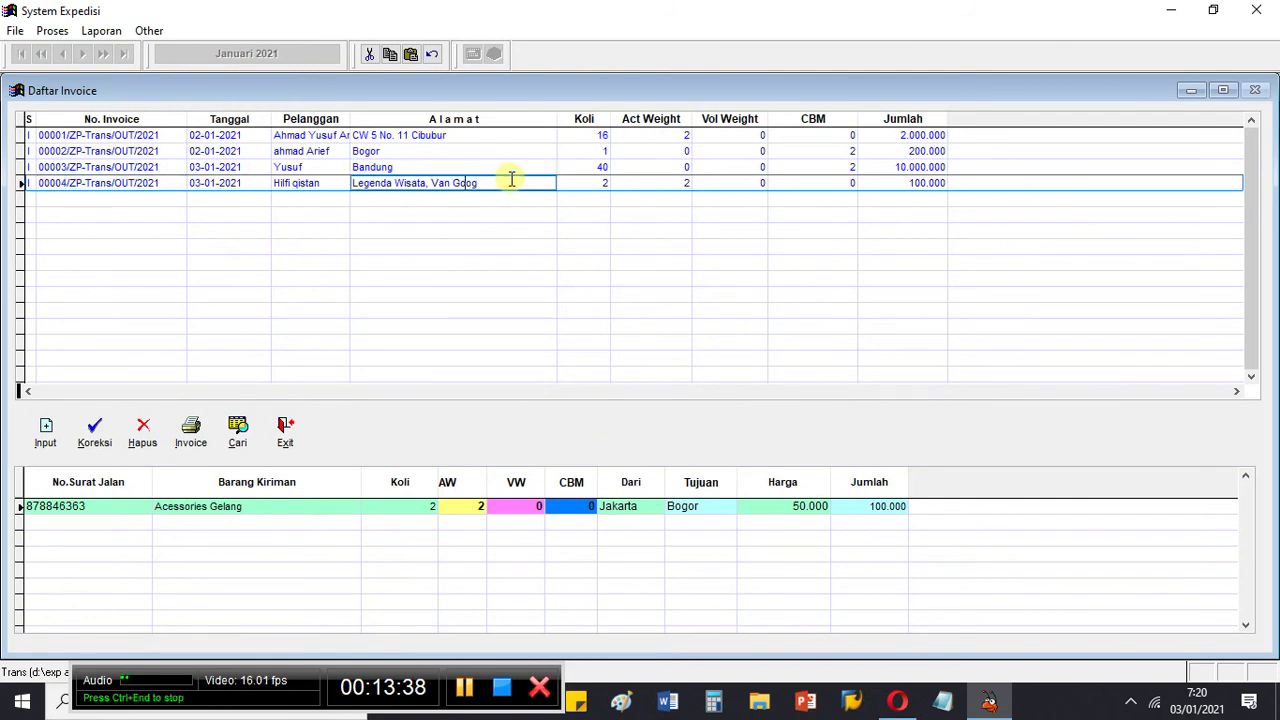
left_click(163, 183)
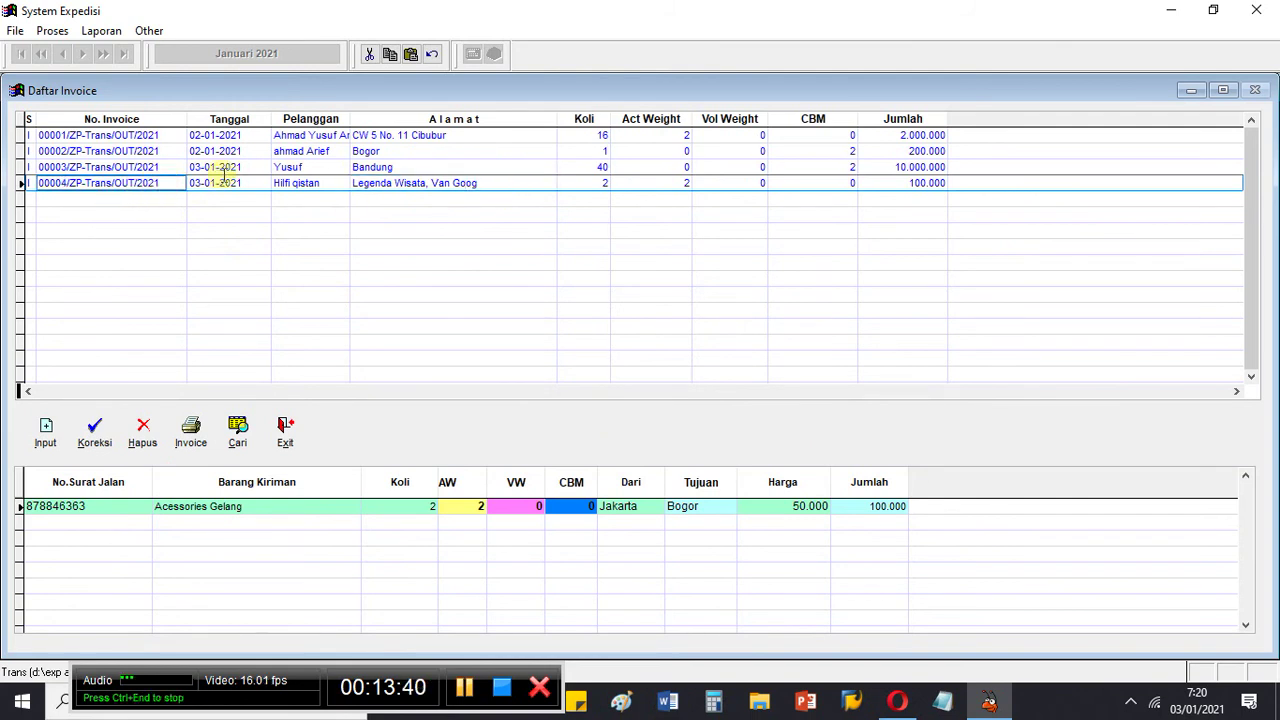
left_click(104, 446)
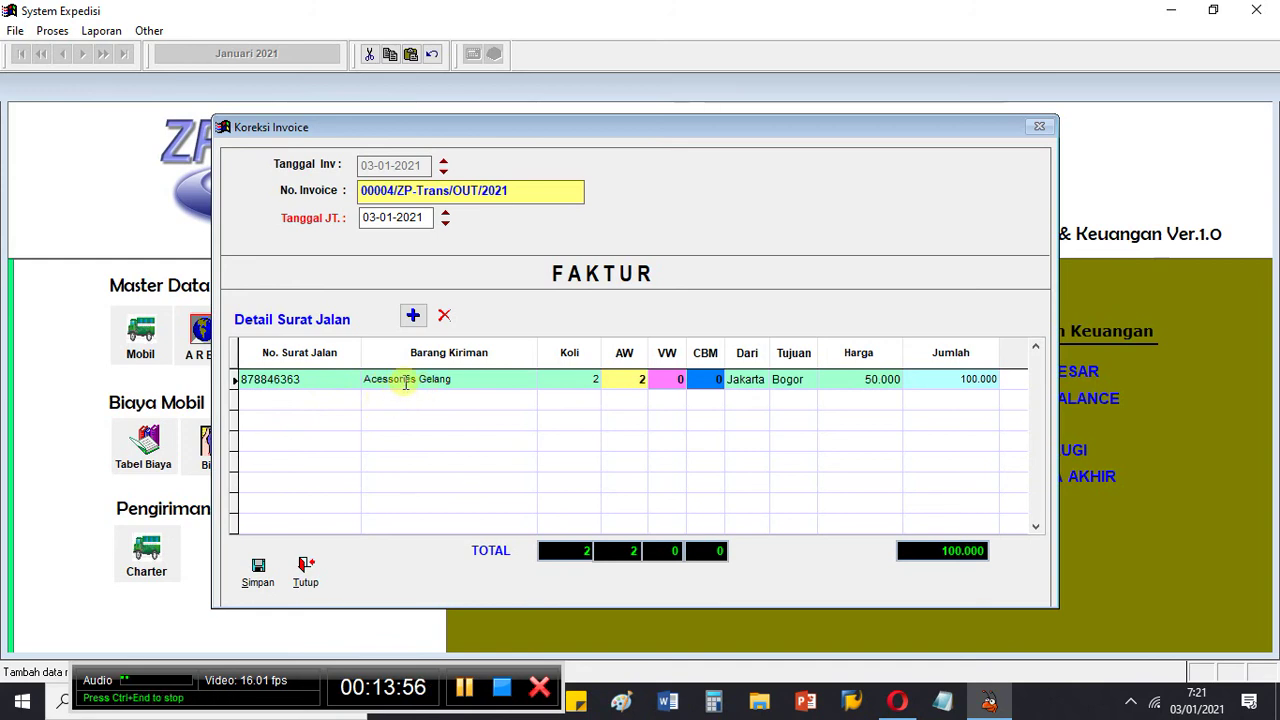
left_click(453, 372)
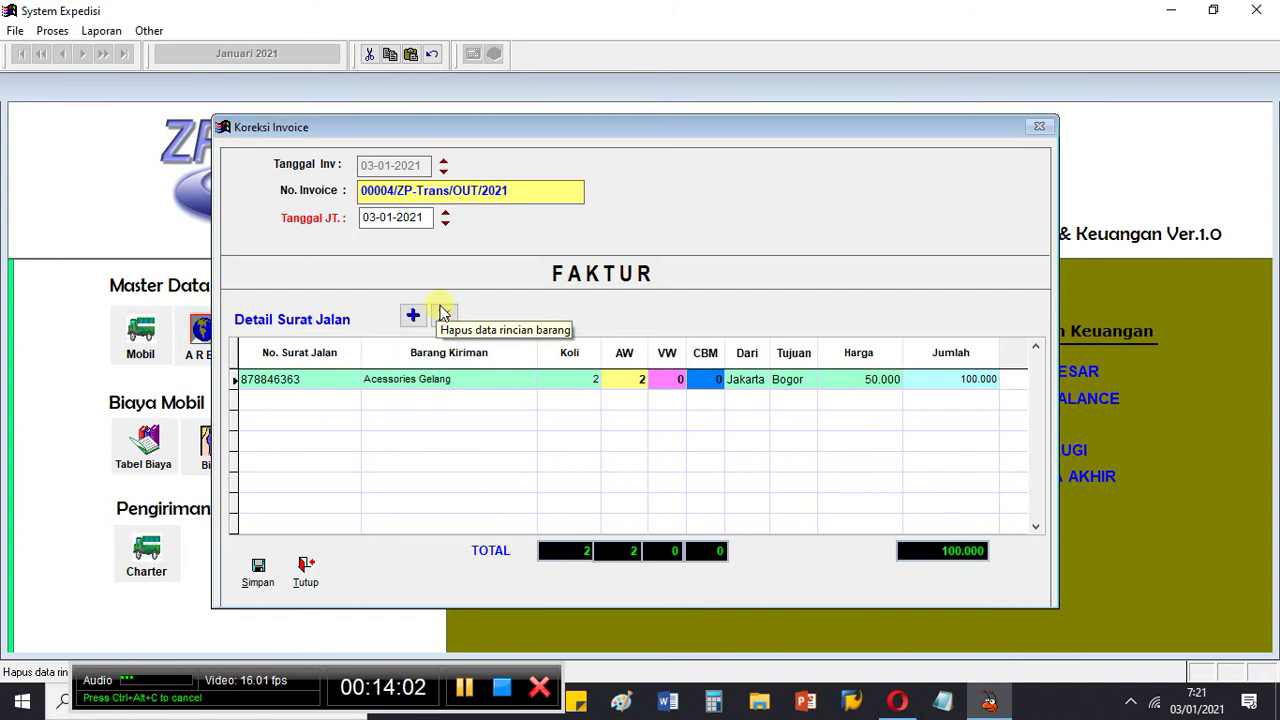
left_click(316, 578)
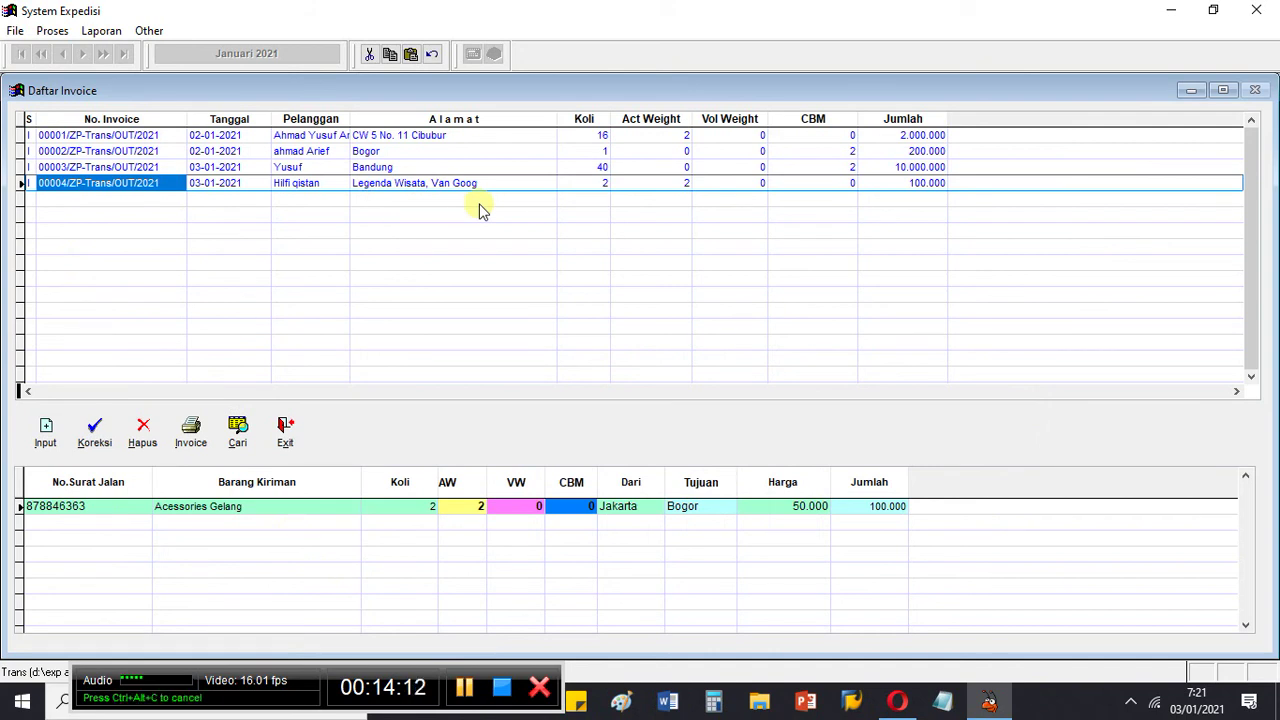
key("Right")
key("Right")
key("Right")
key("Right")
key("Left")
key("Left")
key("Left")
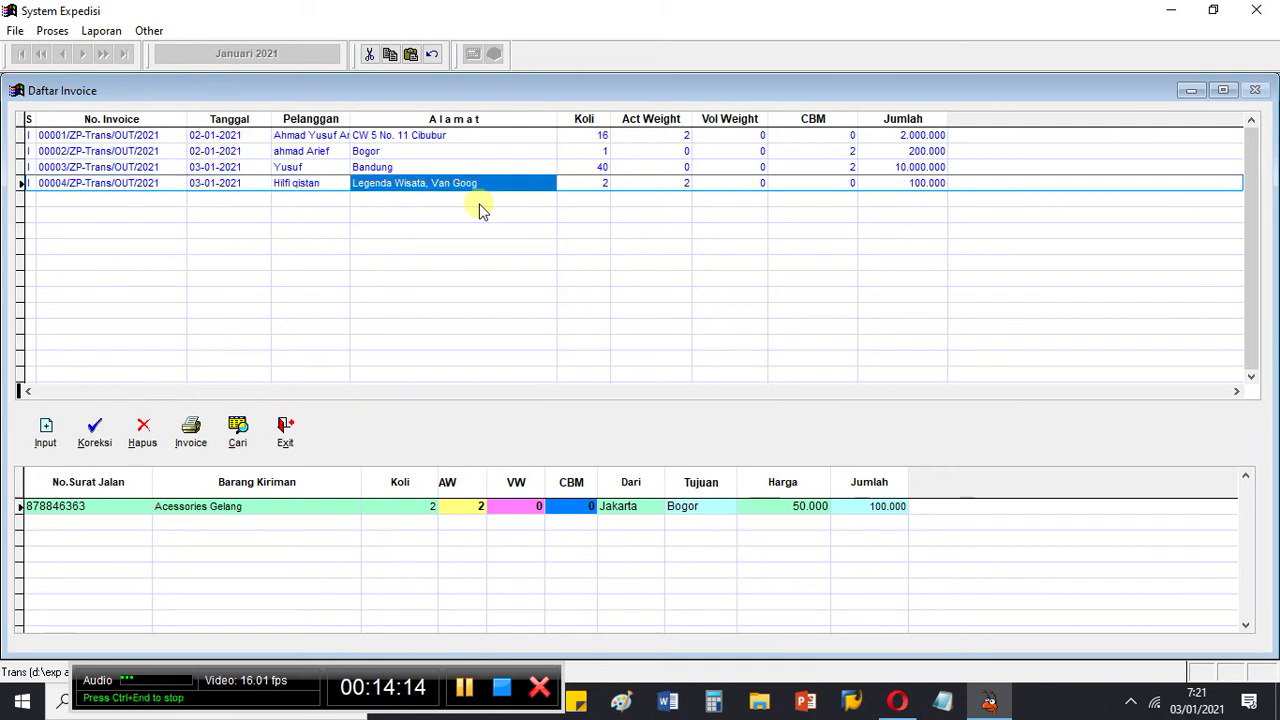
key("Left")
key("Right")
key("Right")
key("Right")
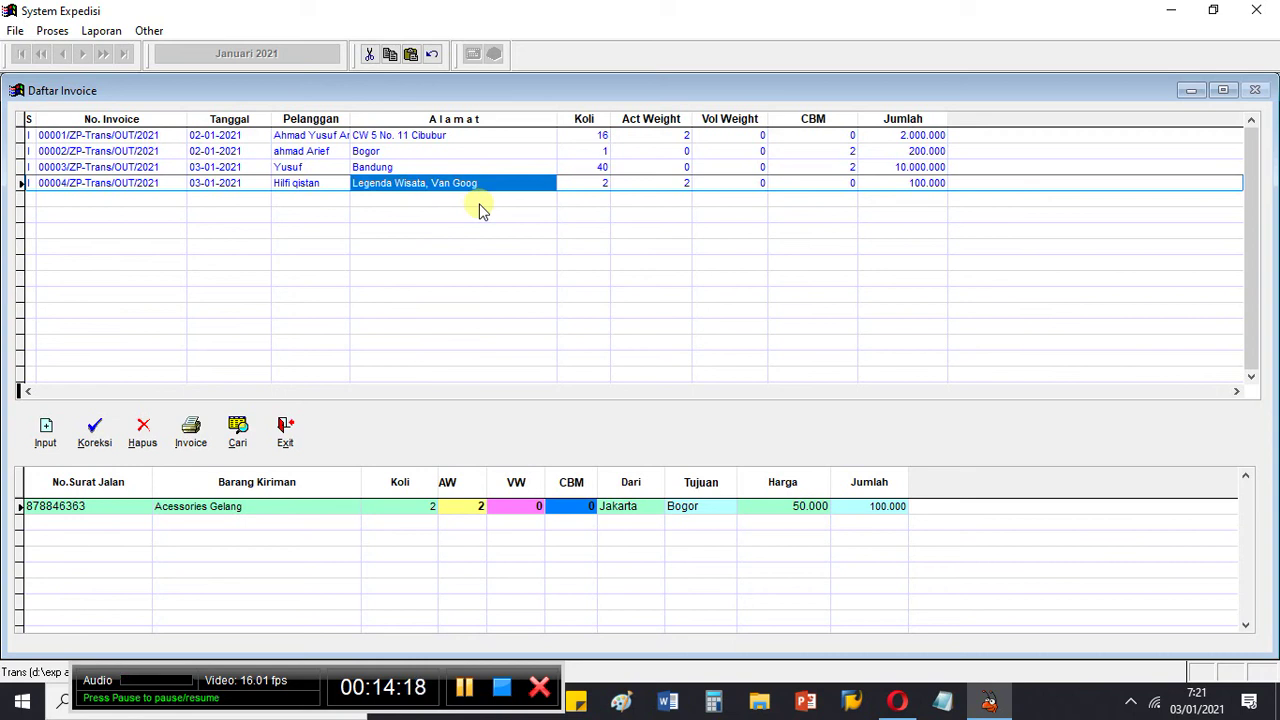
key("Left")
key("Left")
key("Right")
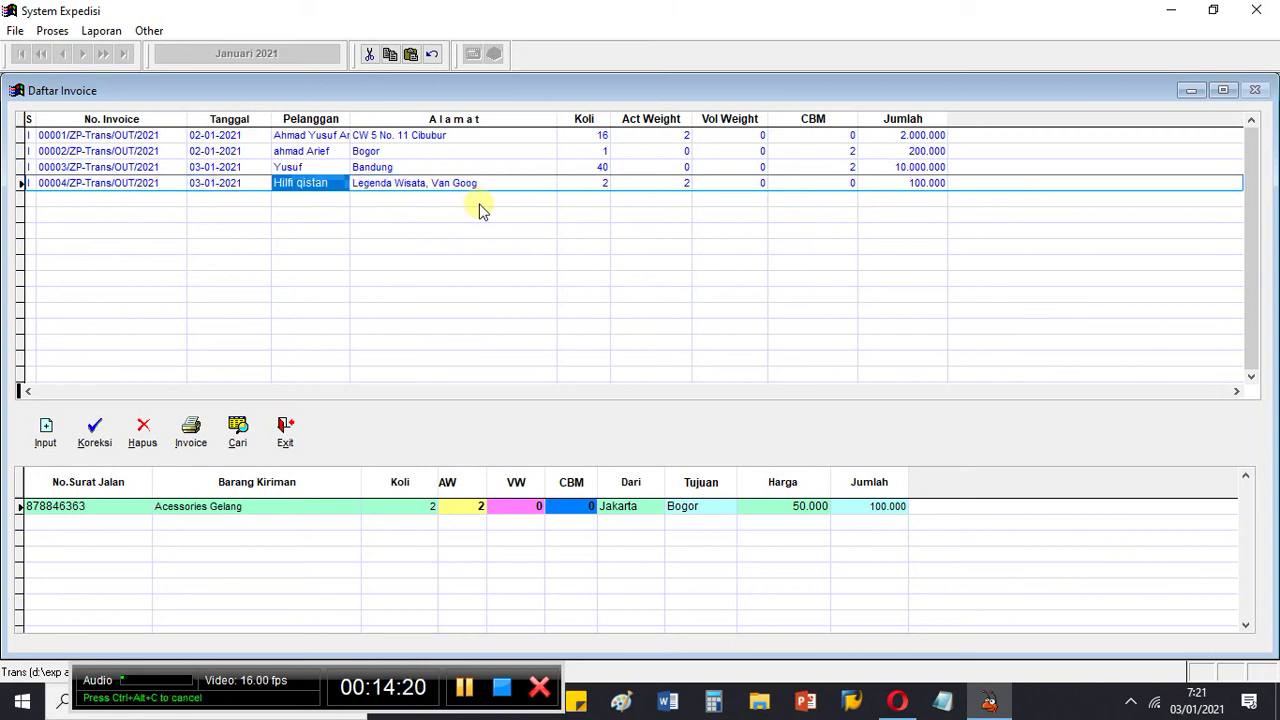
key("Right")
key("Left")
key("Right")
key("Left")
key("Left")
key("Left")
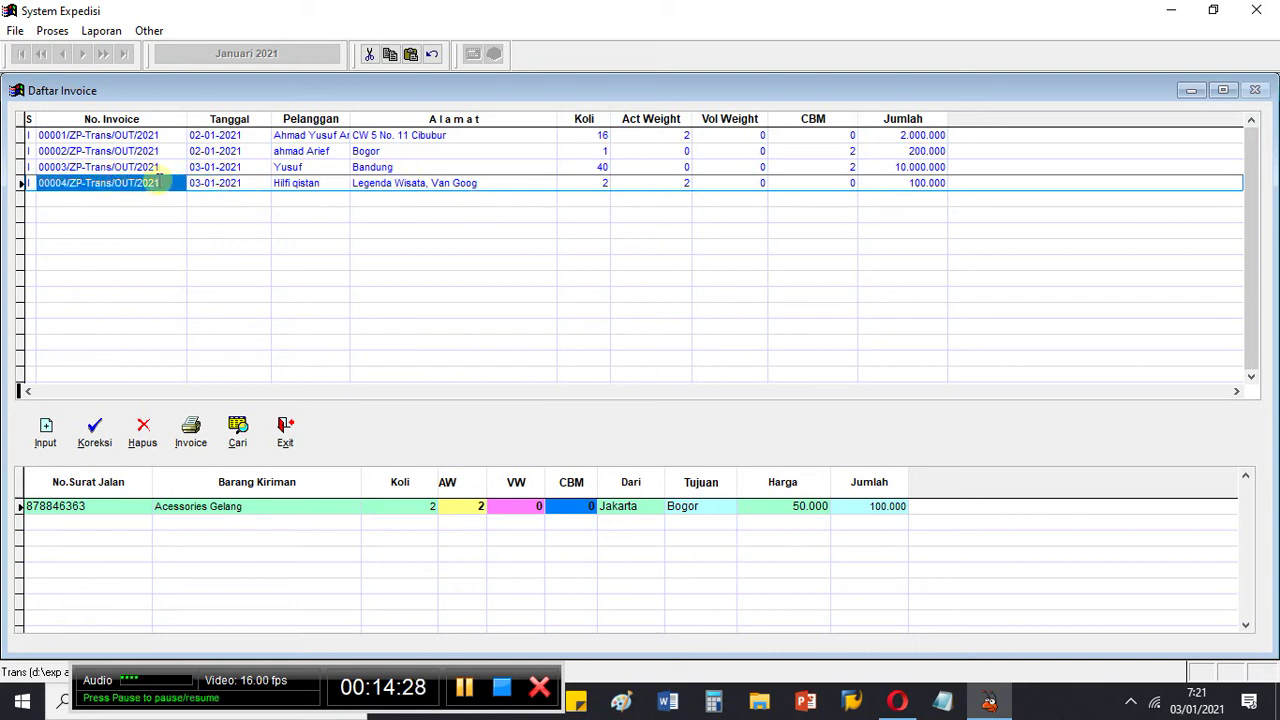
Step: Show invoice 00004's full-screen Invoice Outbound preview, totalling 110.000 including 10.000 packing
left_click(192, 440)
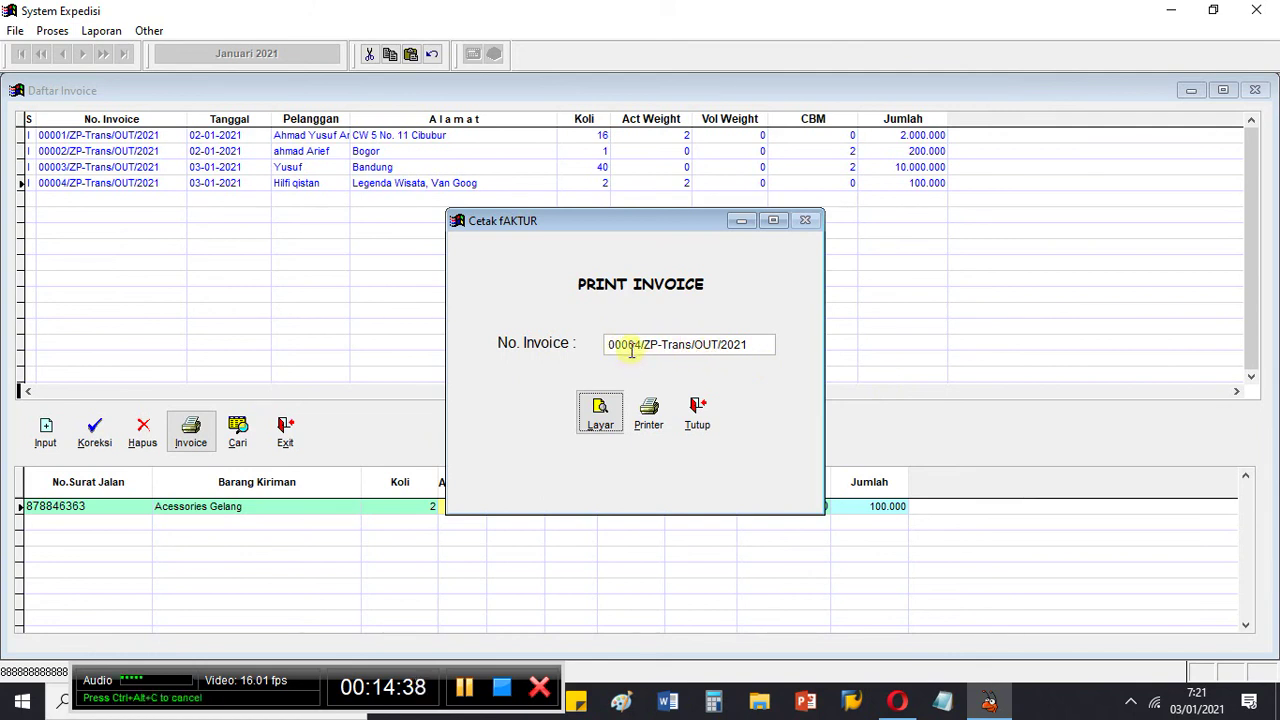
left_click(601, 410)
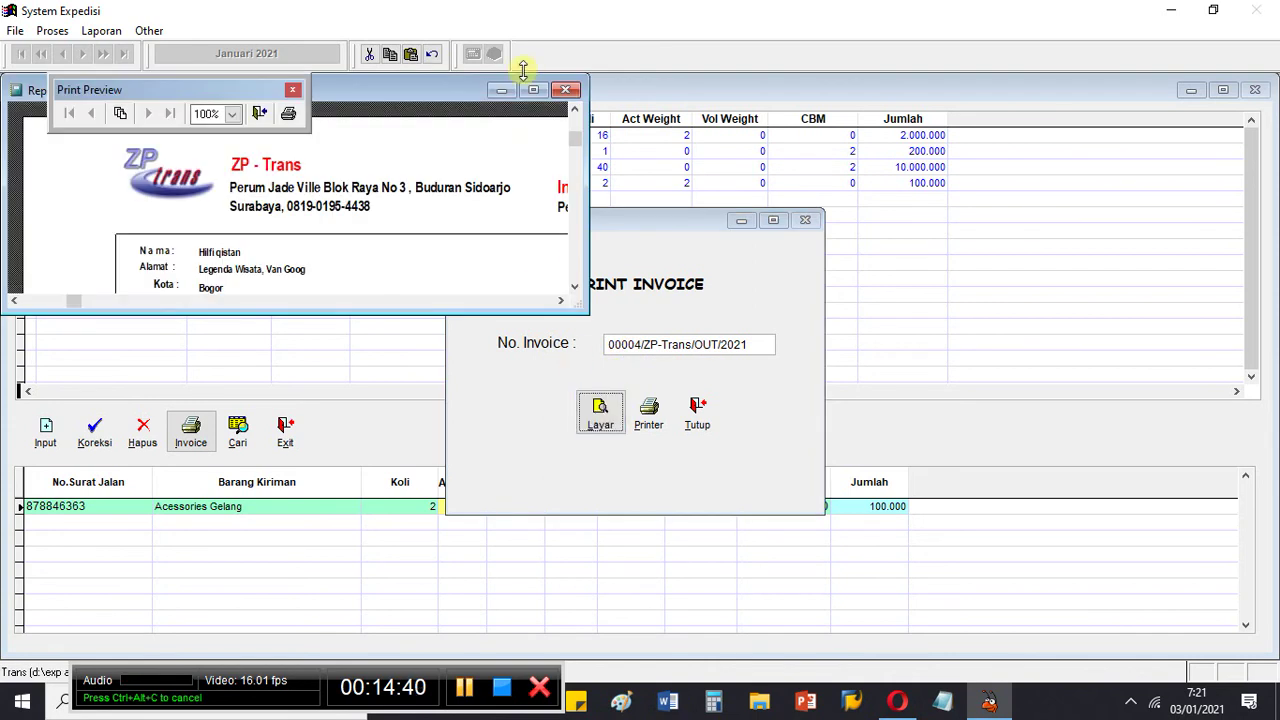
left_click(533, 90)
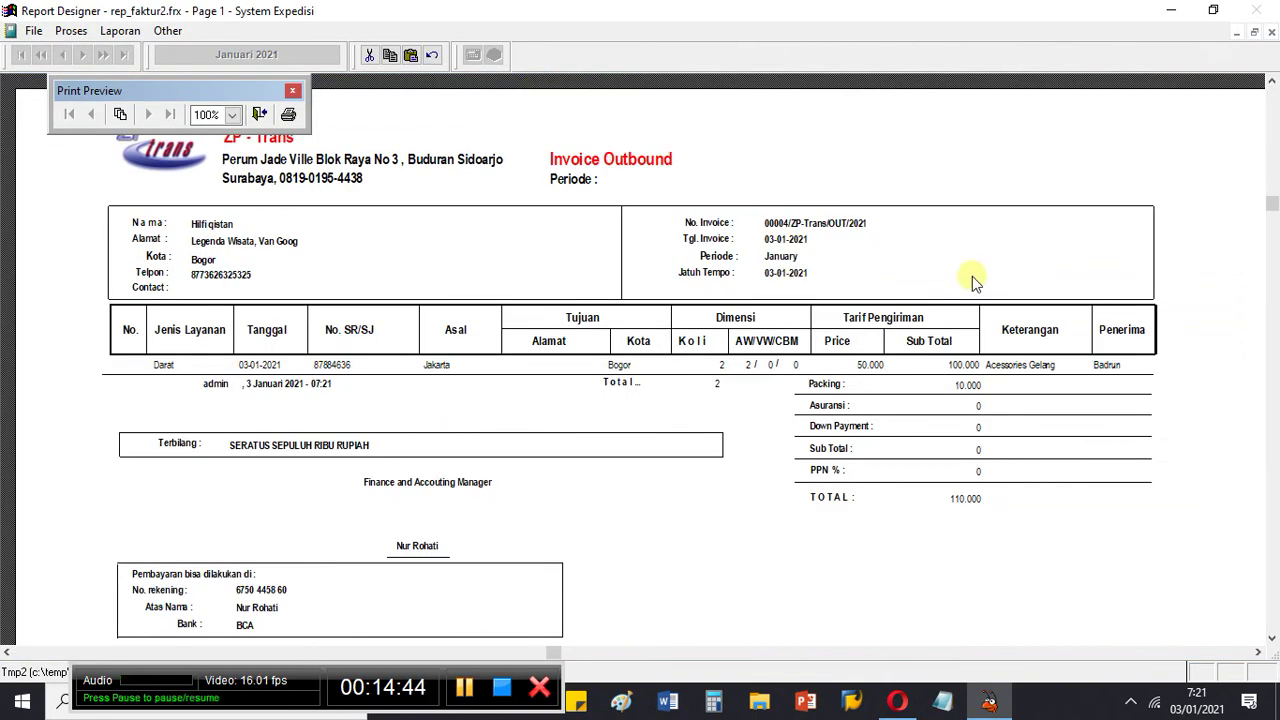
Step: Hide the Print Preview toolbar, scroll through the 00004 invoice report at full-page zoom, then close it
left_click(293, 91)
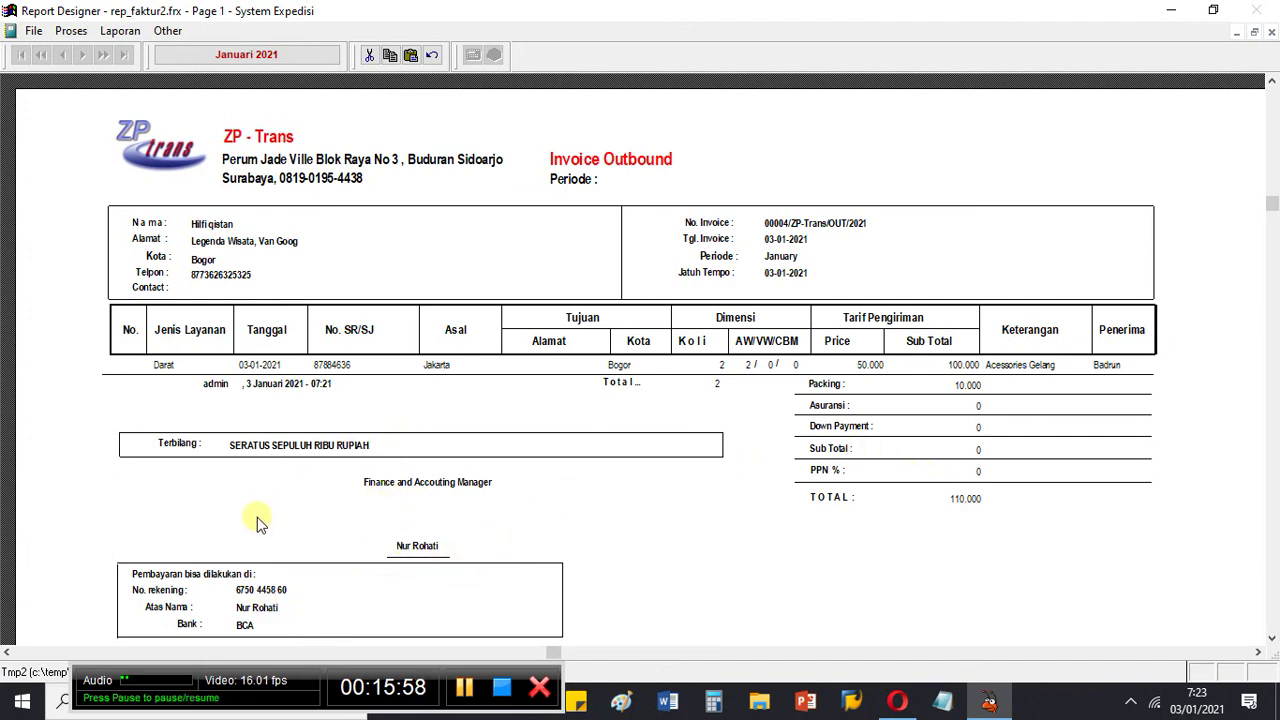
scroll(257, 522, "down", 1)
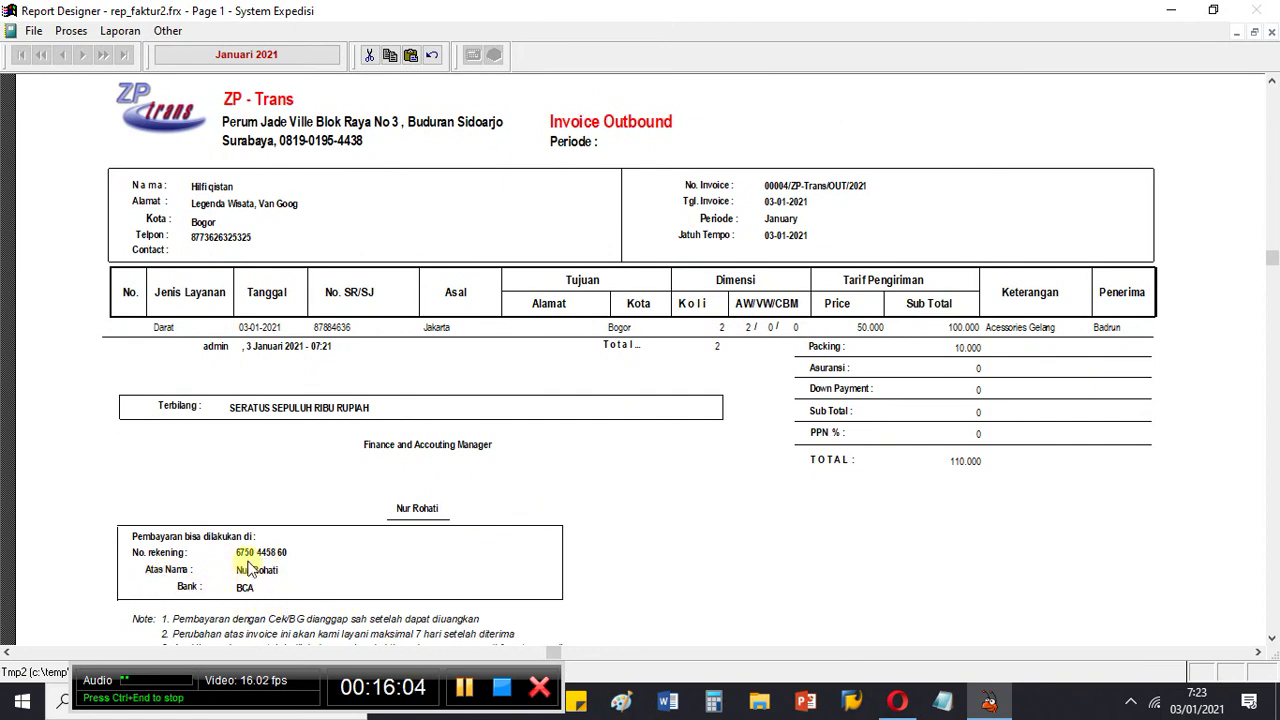
scroll(250, 568, "down", 1)
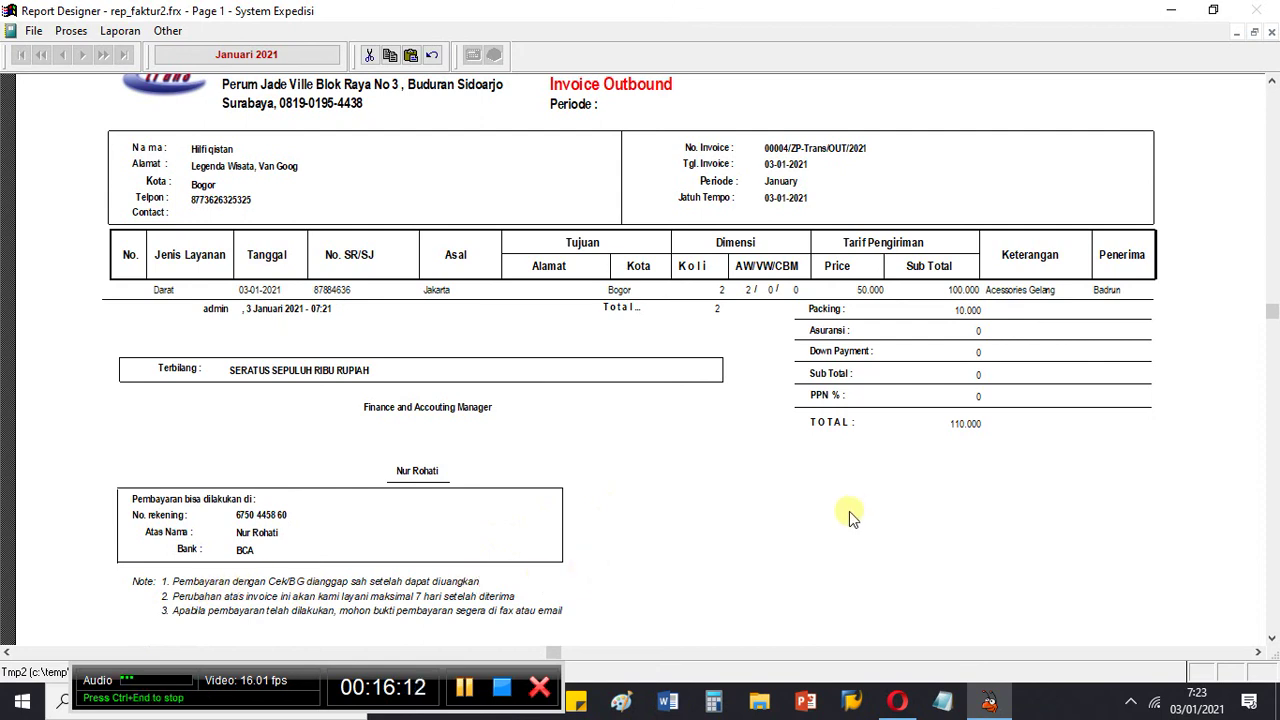
left_click(922, 519)
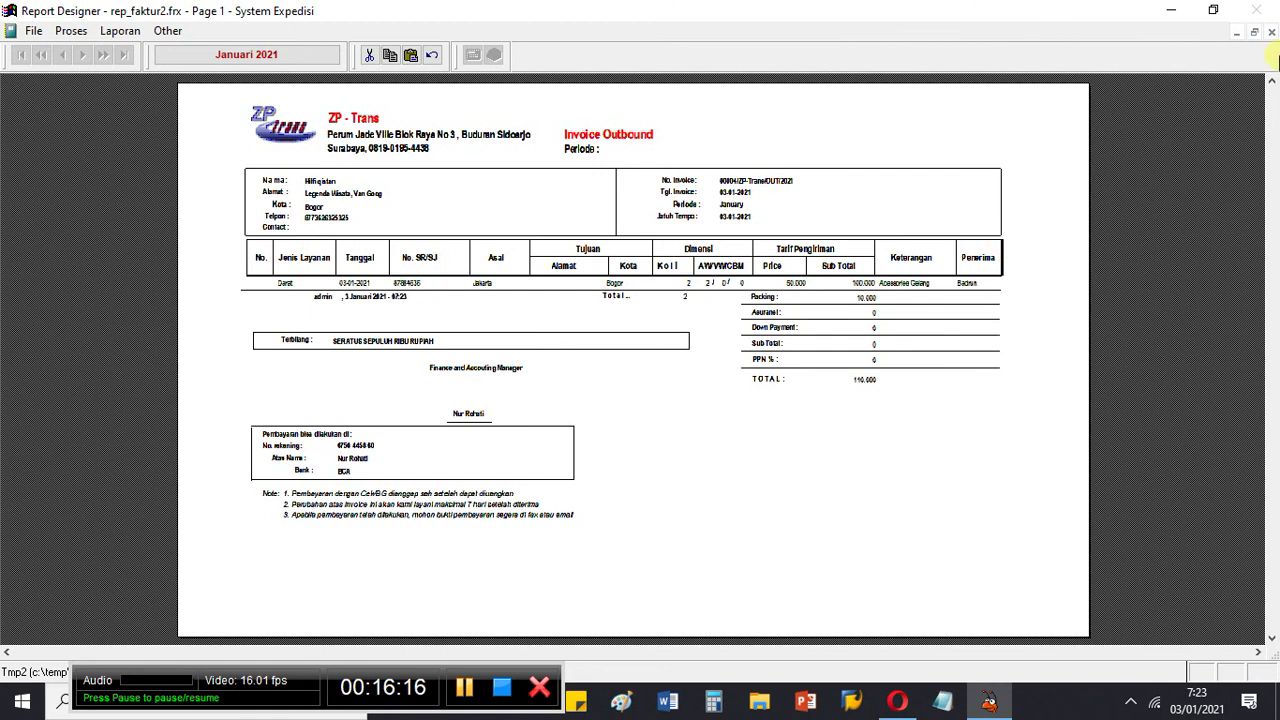
left_click(1271, 33)
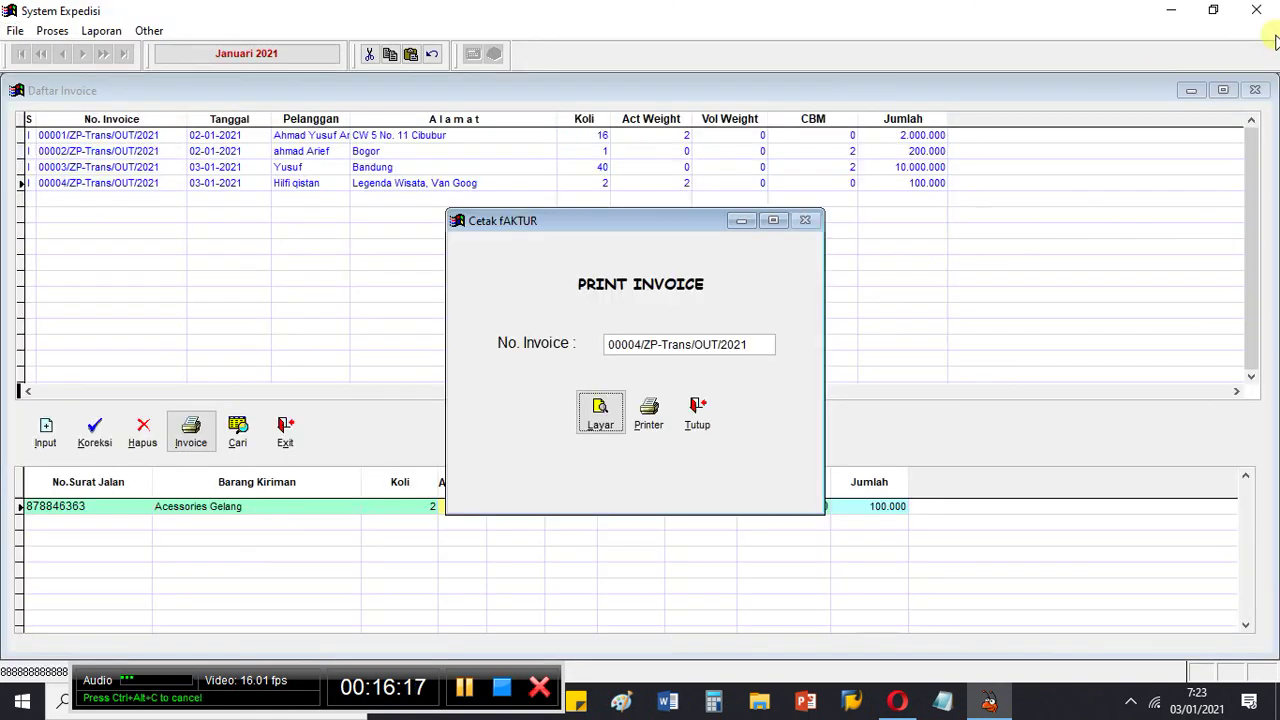
Step: Close the Cetak Faktur dialog and the Daftar Invoice list, then switch back to Opera
left_click(697, 416)
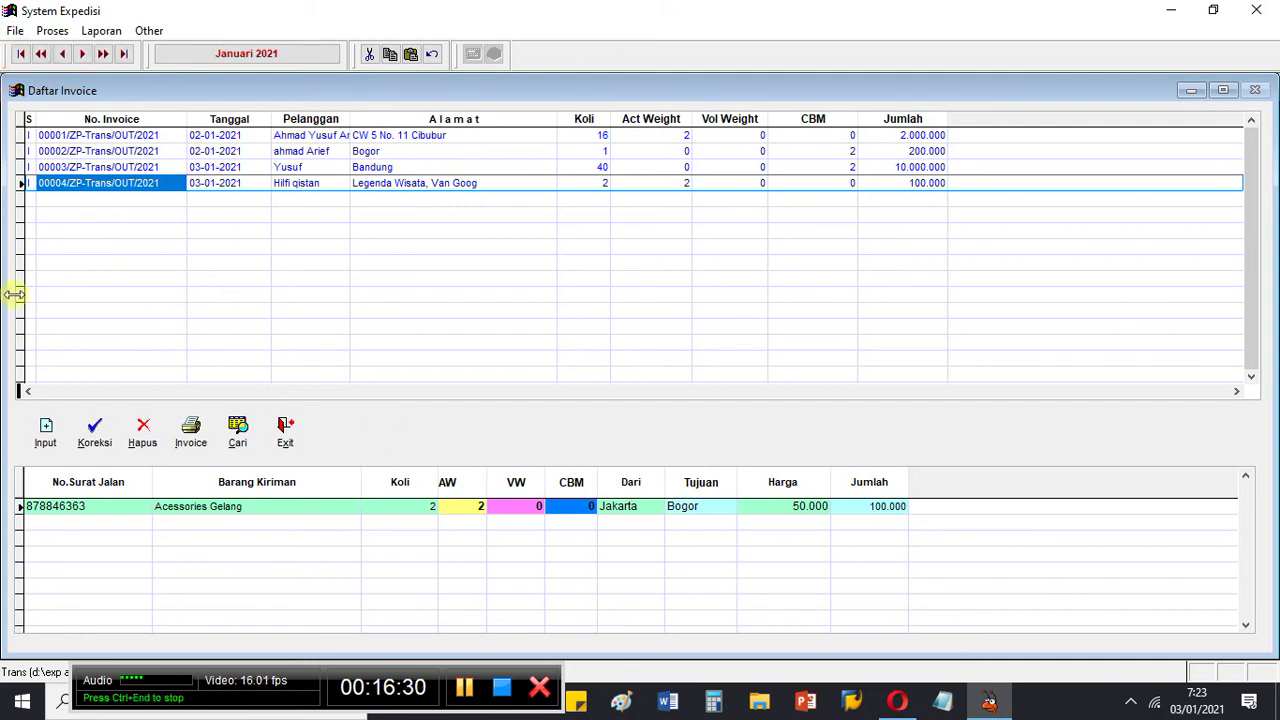
left_click(293, 440)
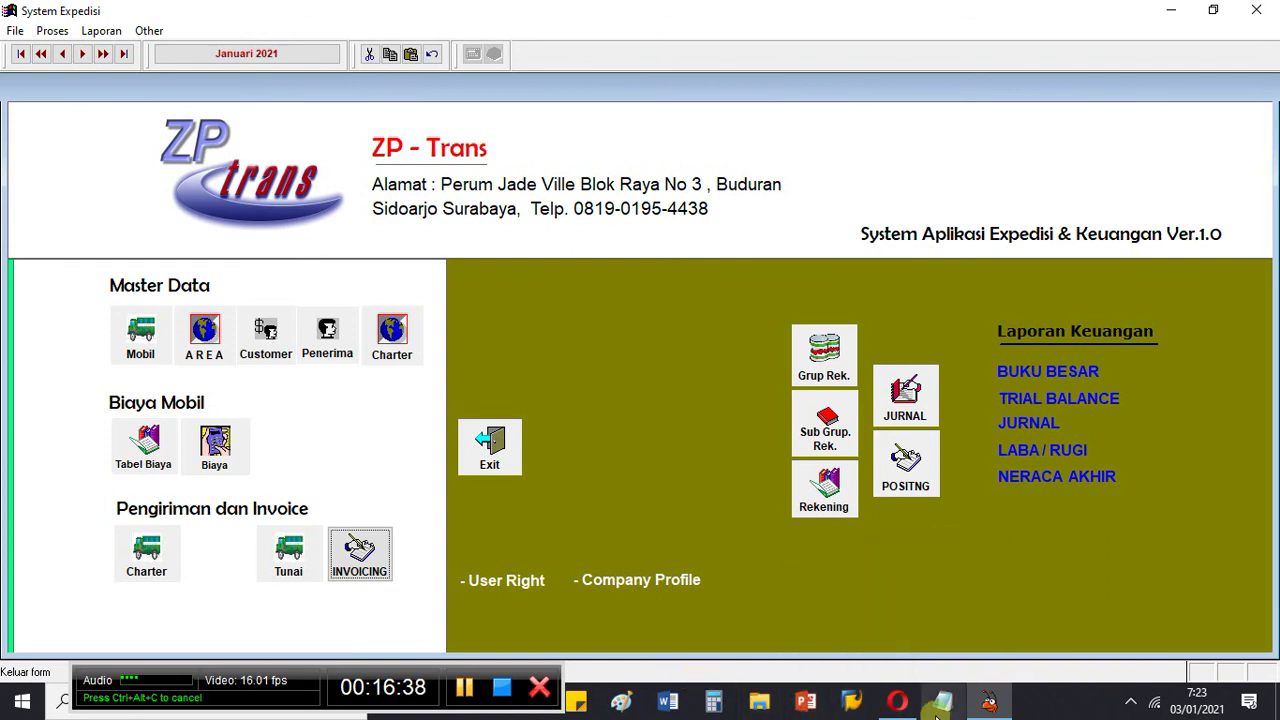
left_click(900, 705)
Step: Open the MY PROFILE page, scroll down to its contact details, then return to the top
scroll(579, 494, "down", 15)
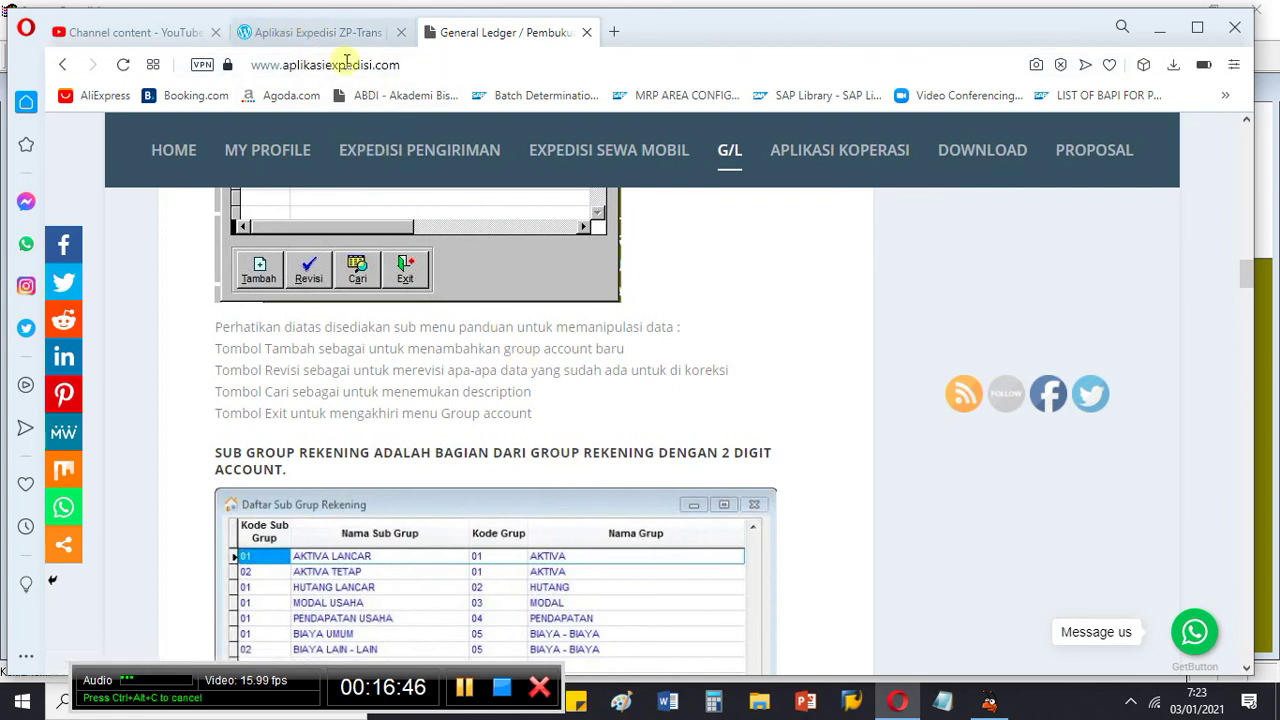
left_click(520, 220)
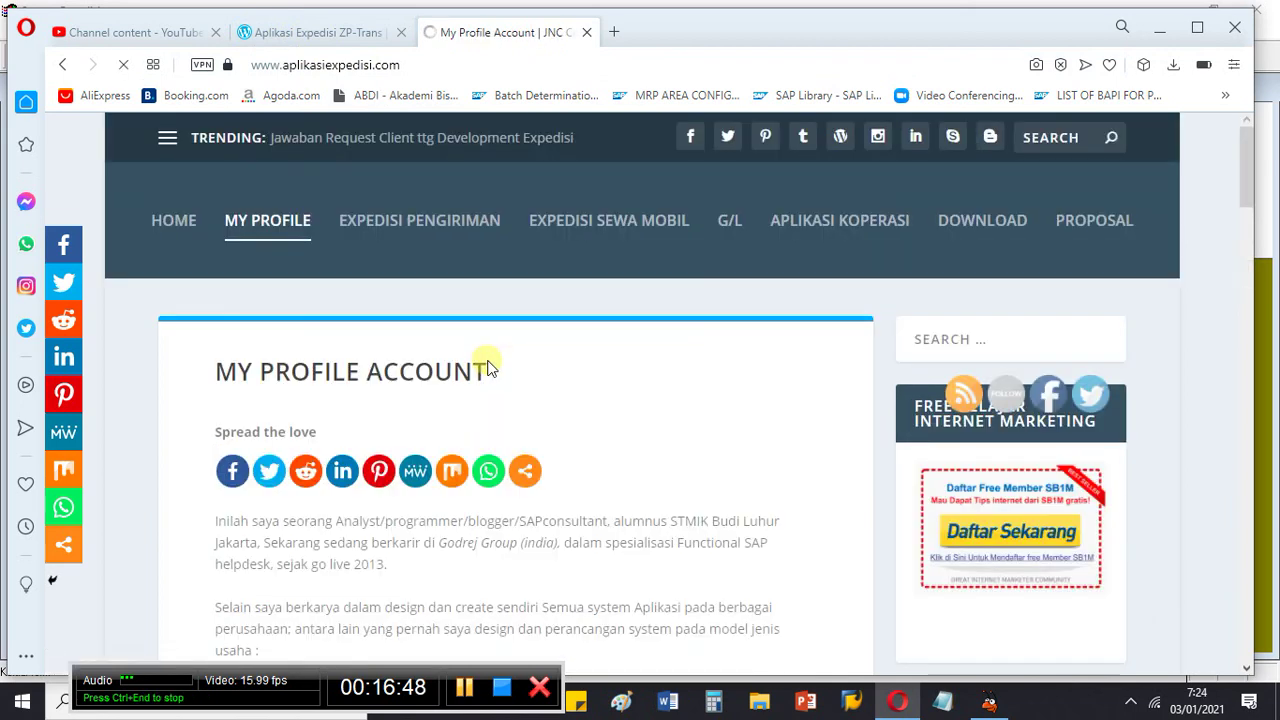
scroll(490, 380, "down", 5)
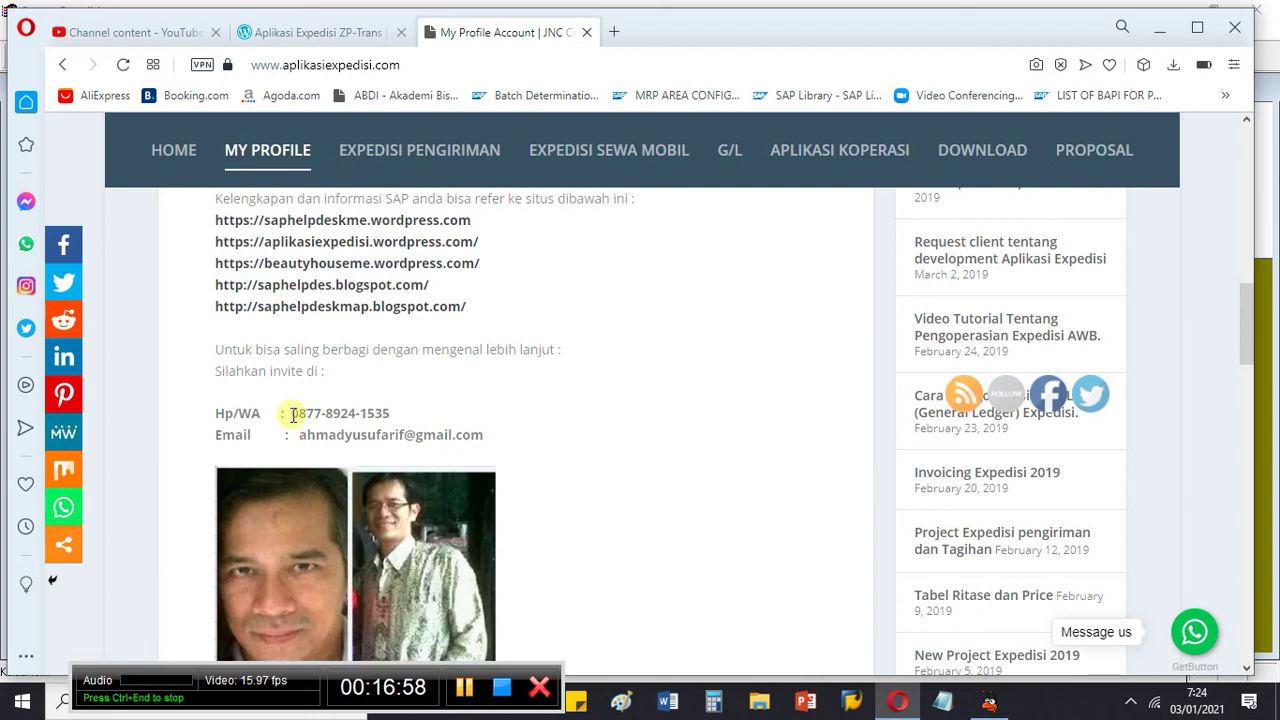
left_click_drag(294, 414, 429, 414)
left_click(579, 404)
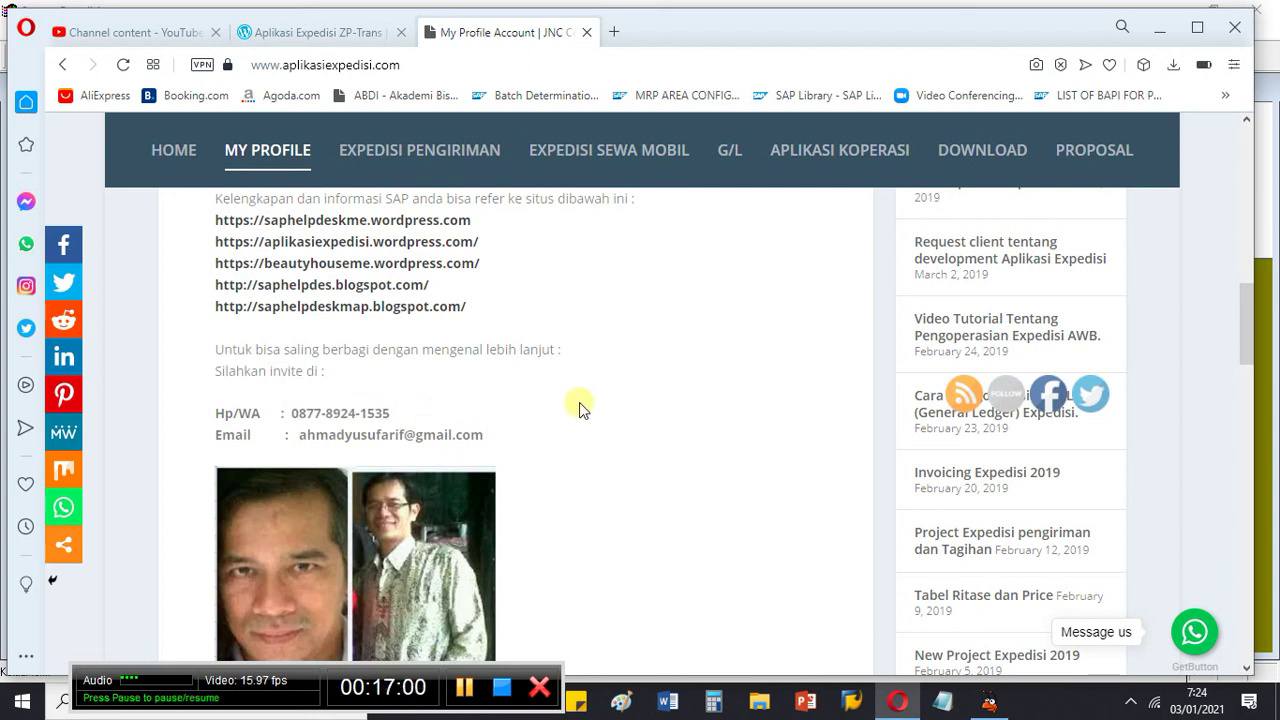
scroll(618, 384, "up", 1)
scroll(618, 384, "up", 5)
scroll(618, 384, "up", 2)
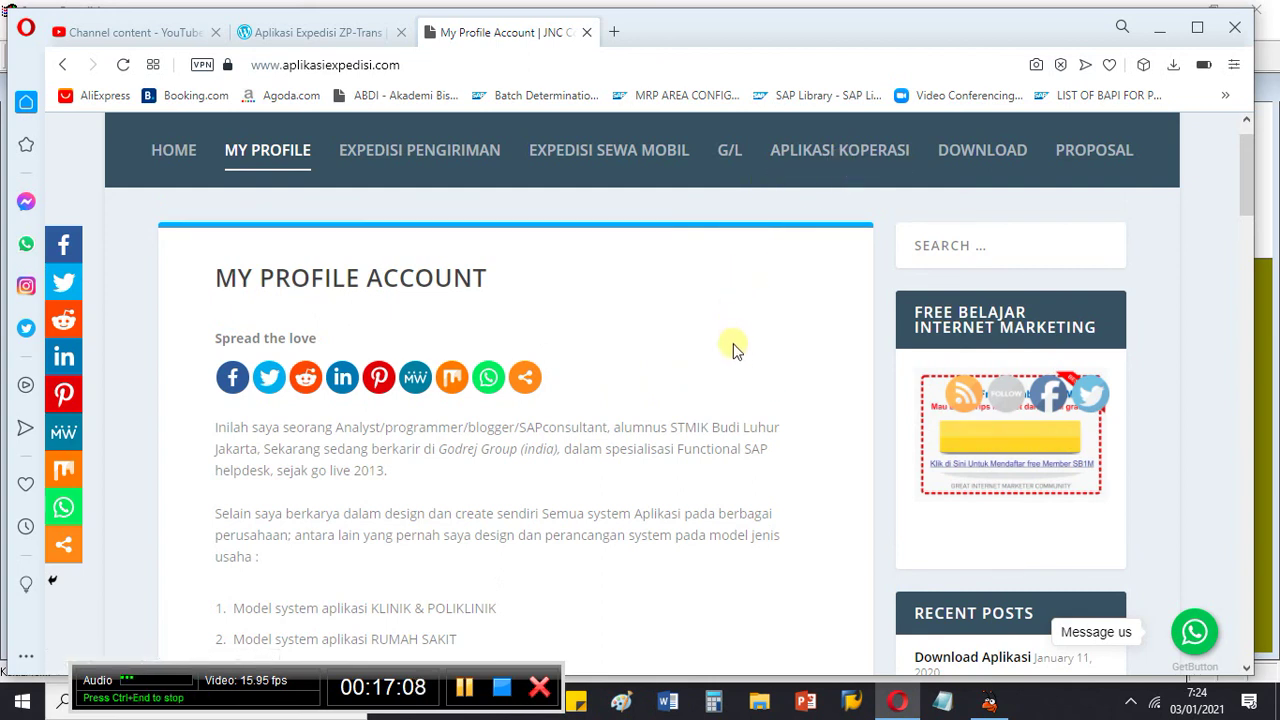
scroll(725, 372, "up", 2)
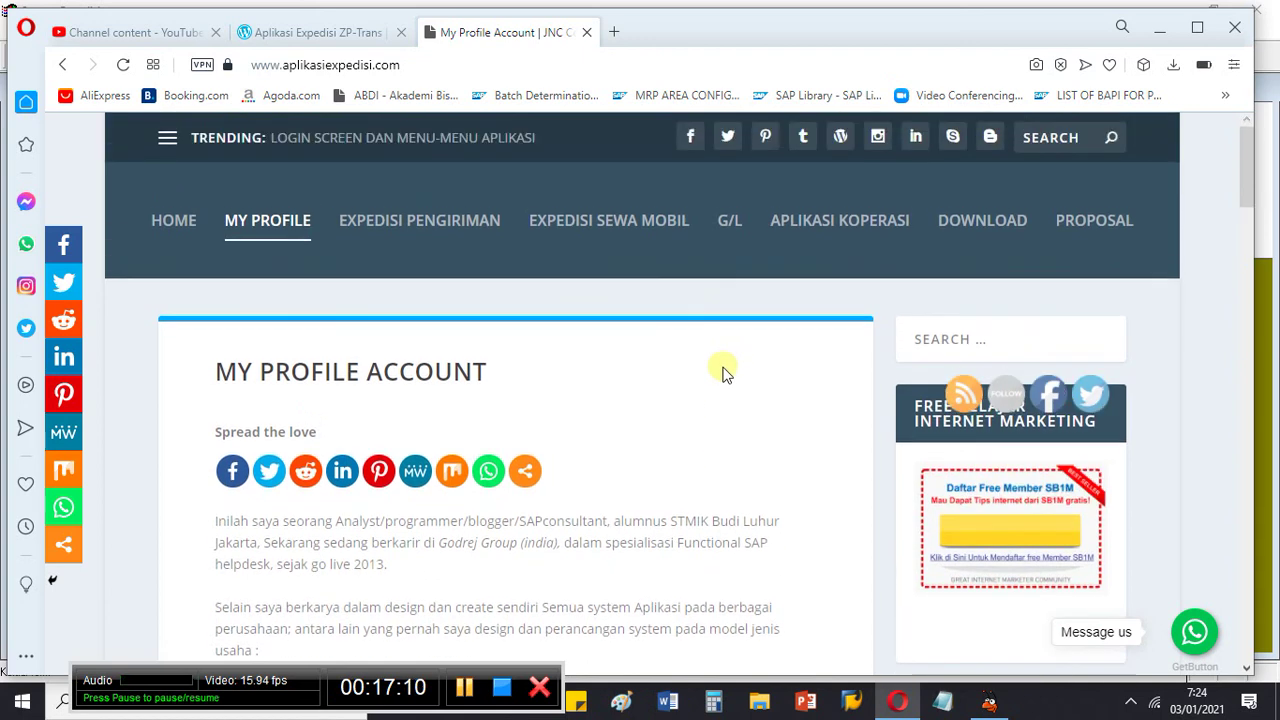